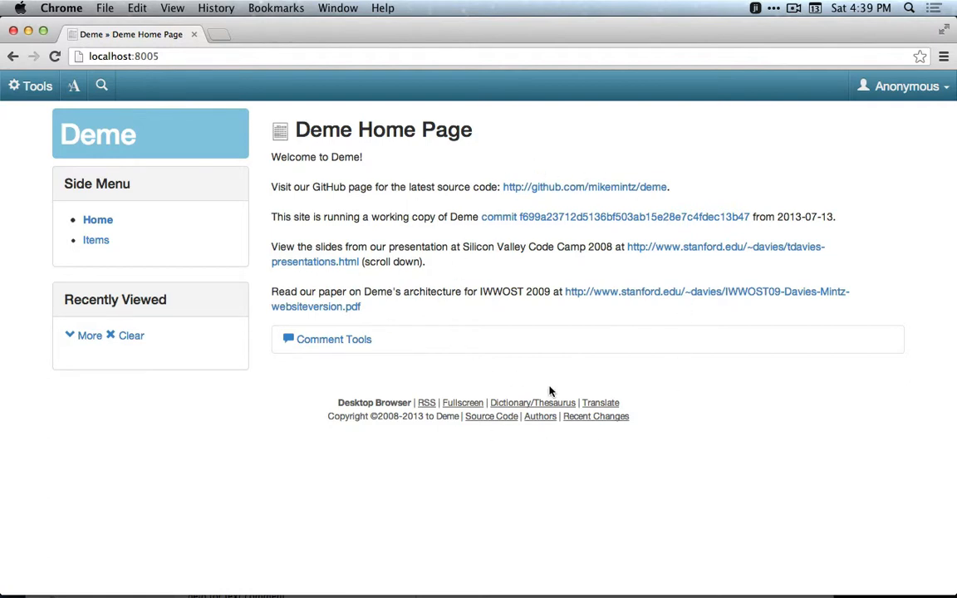
# Log in as the Admin agent and return to the home page.
pyautogui.click(910, 98)
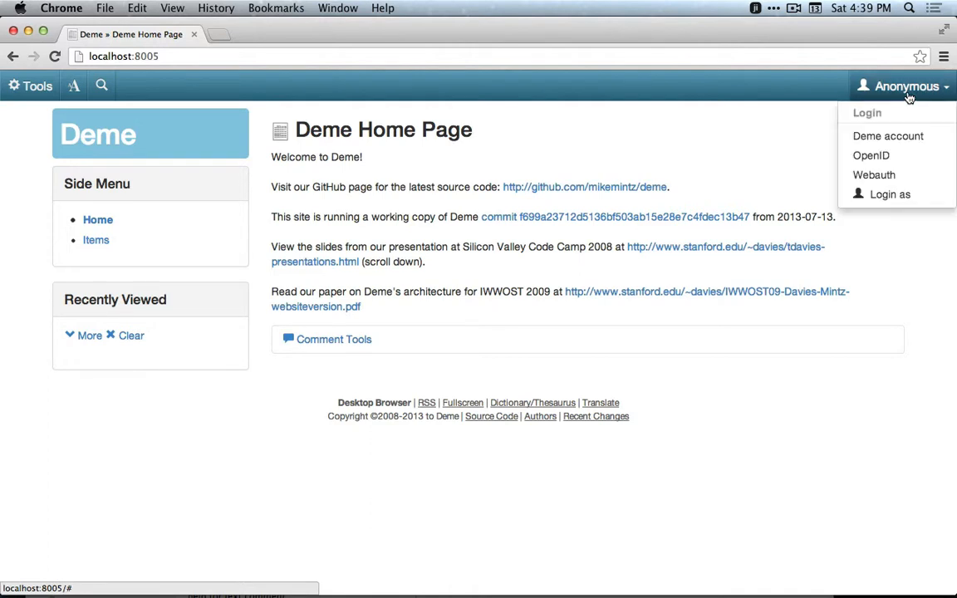
pyautogui.click(890, 196)
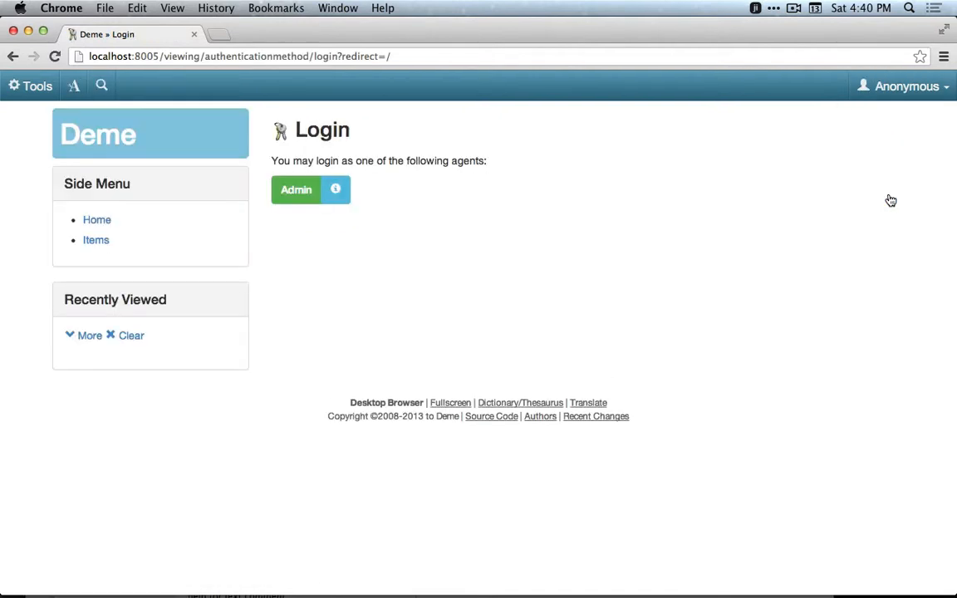
pyautogui.click(299, 196)
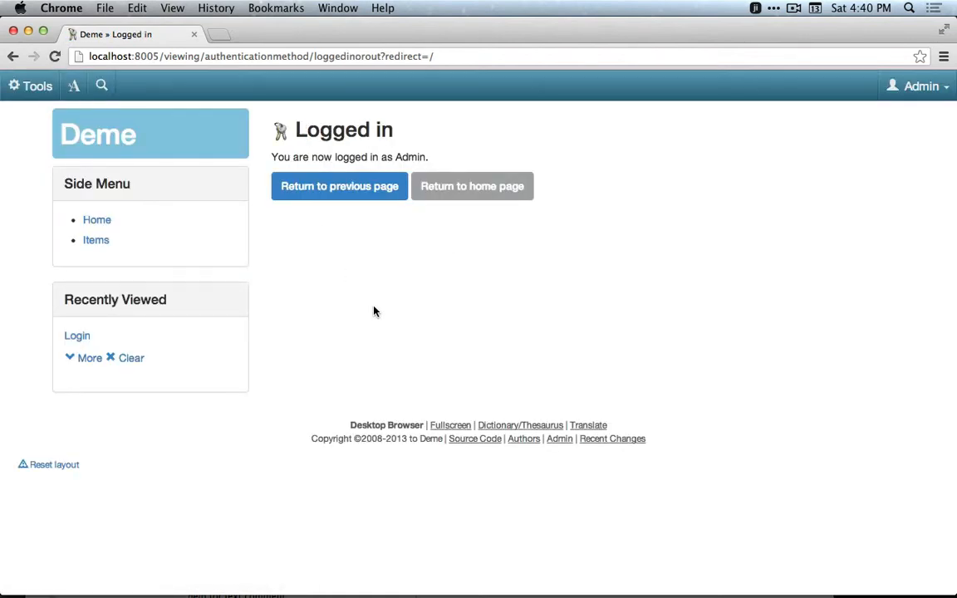
pyautogui.click(465, 194)
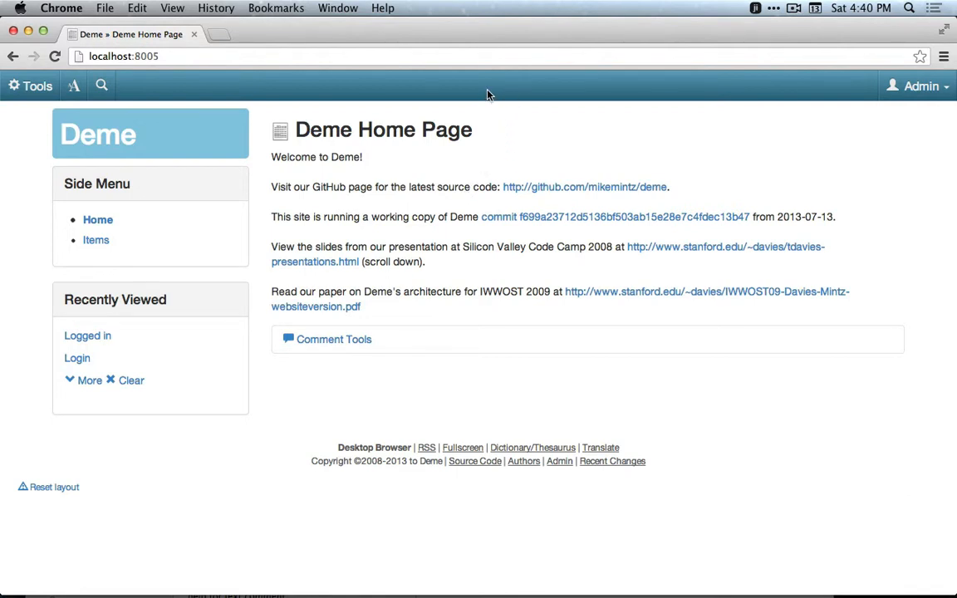
# Preview the search box and the text-size options.
pyautogui.click(101, 85)
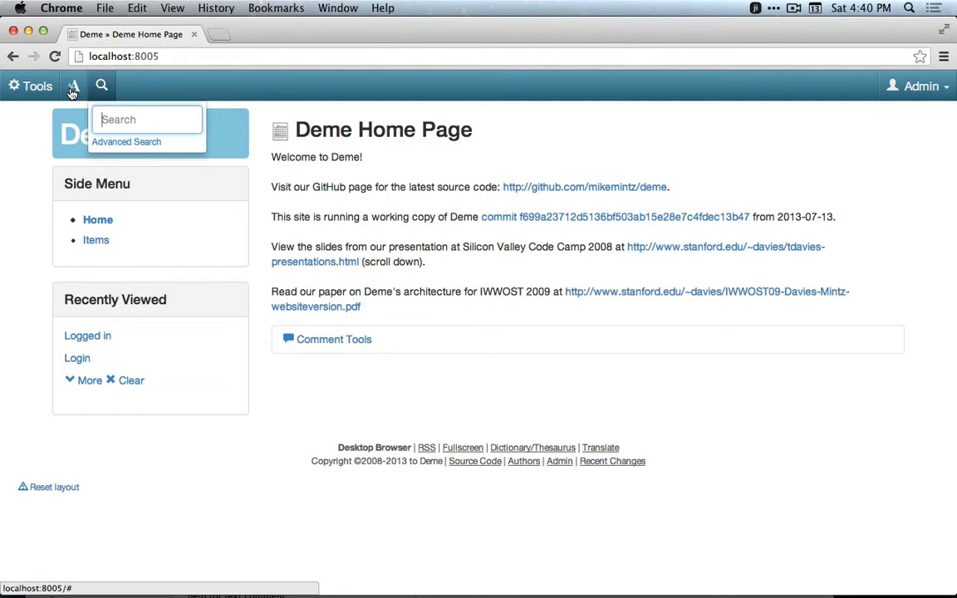
pyautogui.click(73, 90)
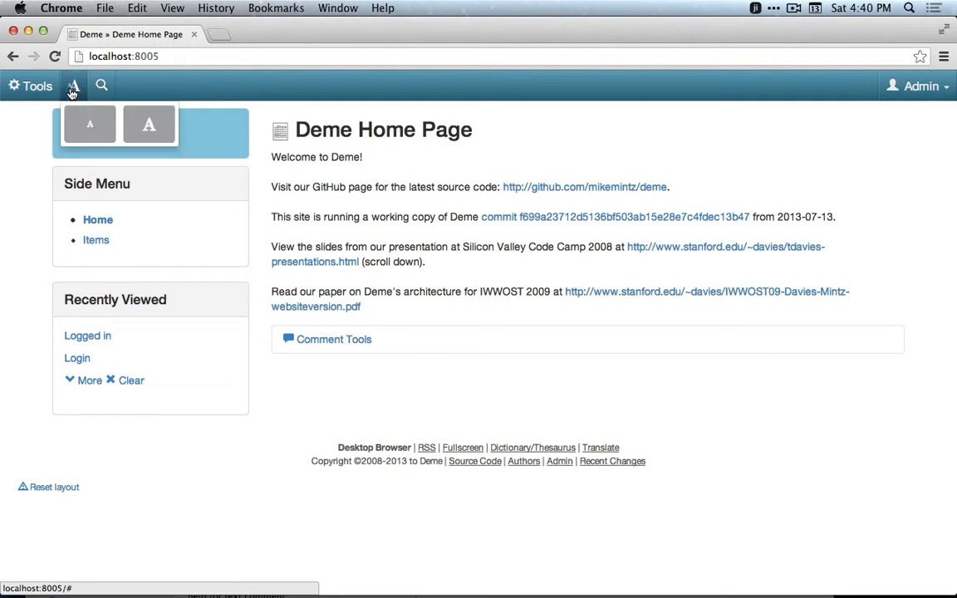
pyautogui.click(244, 93)
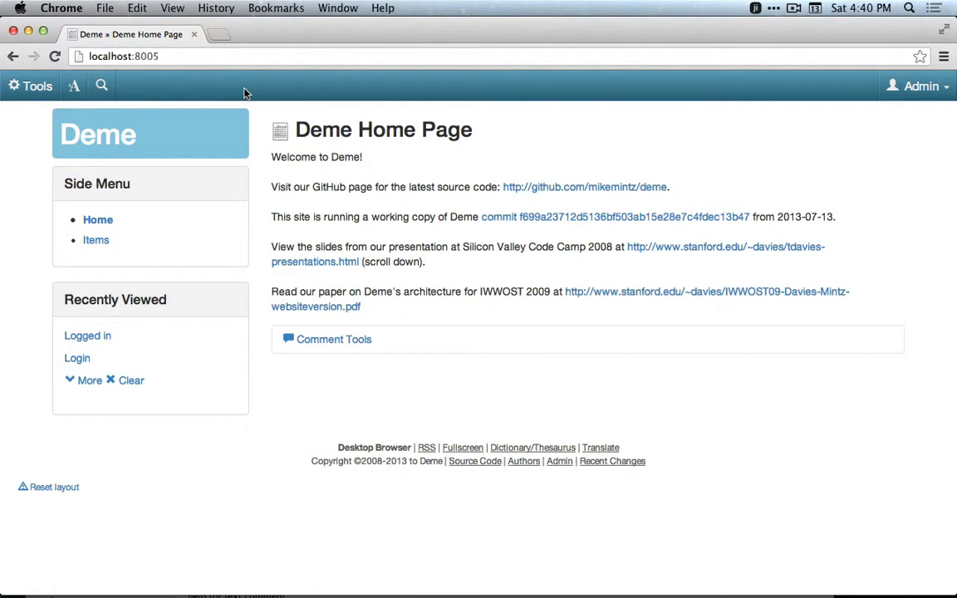
# Edit the home page body so the first line reads 'Welcome to Deme, a tool for making colalborative sites!' and save it.
pyautogui.click(20, 87)
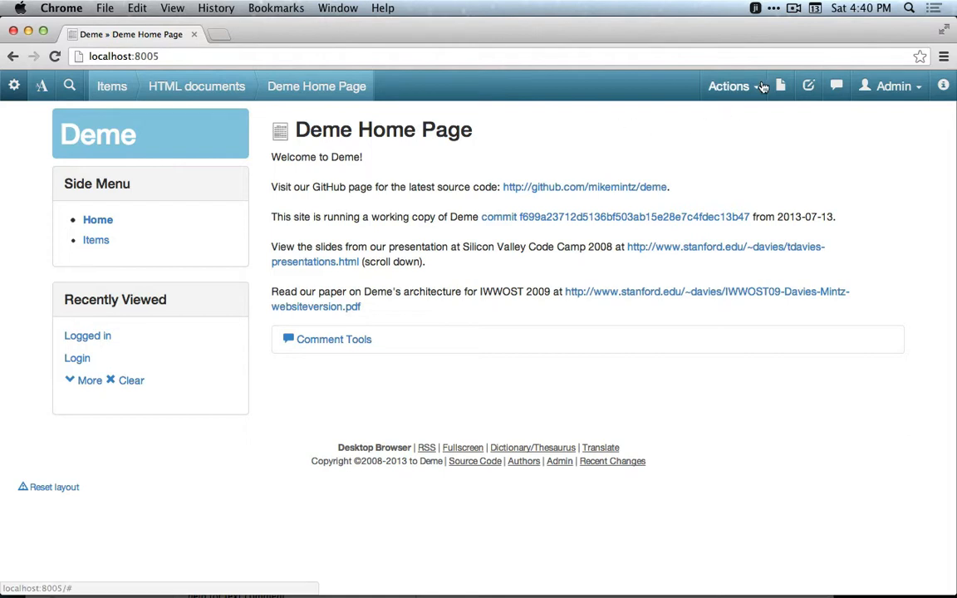
pyautogui.click(712, 93)
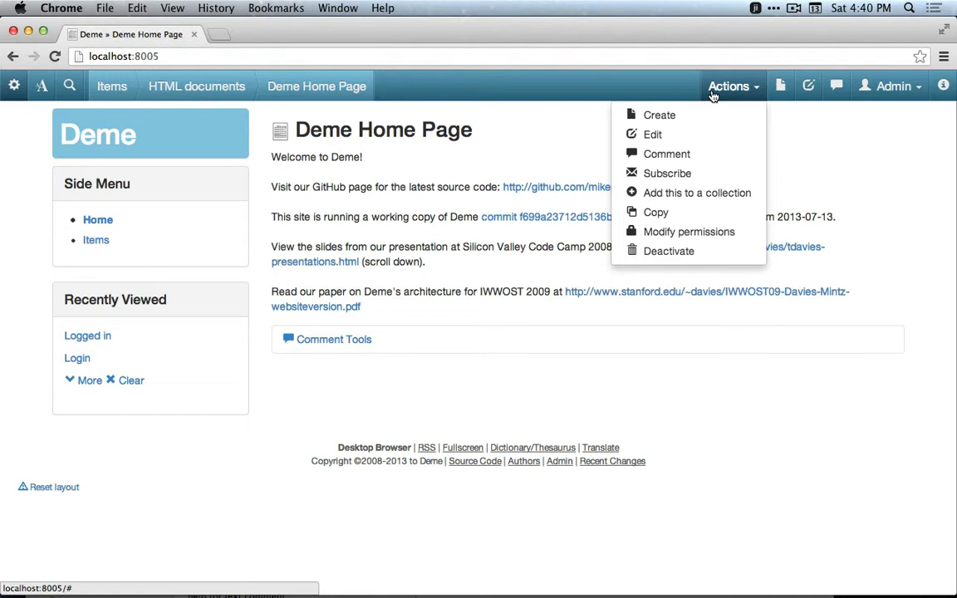
pyautogui.click(681, 139)
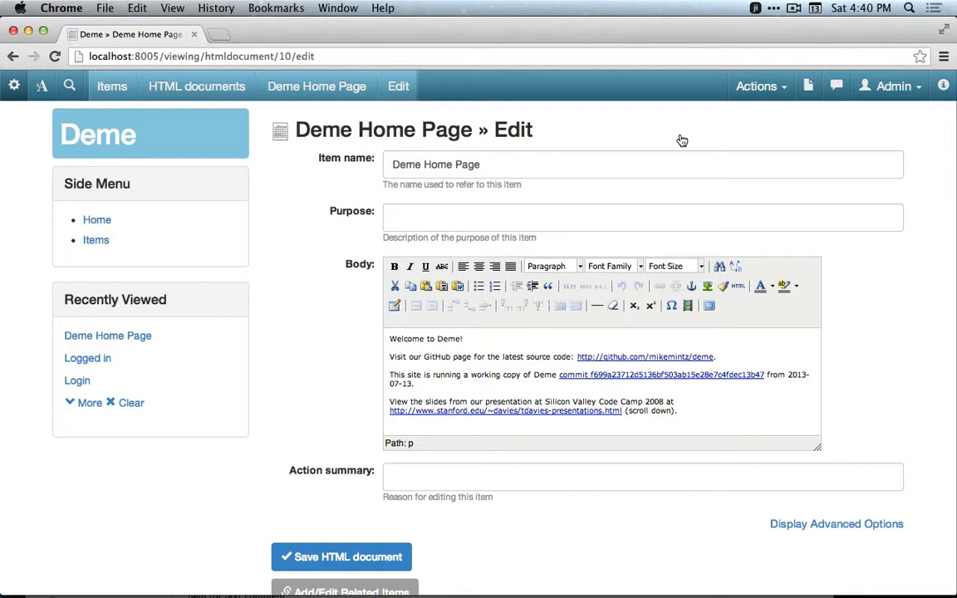
pyautogui.click(470, 339)
pyautogui.press('Left')
pyautogui.press('Left')
pyautogui.write(', a tool for making colalborat')
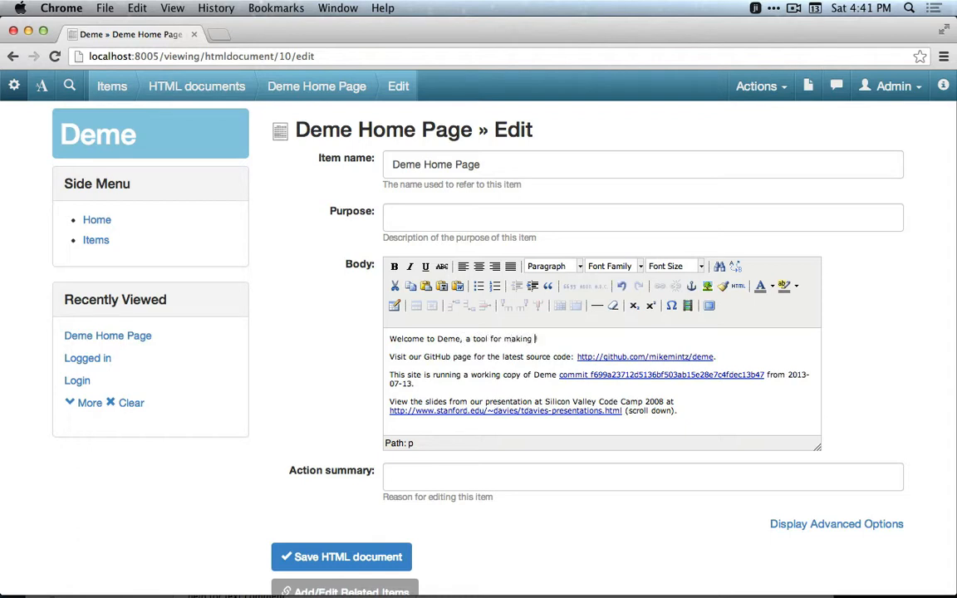
pyautogui.write('ive sites')
pyautogui.click(305, 556)
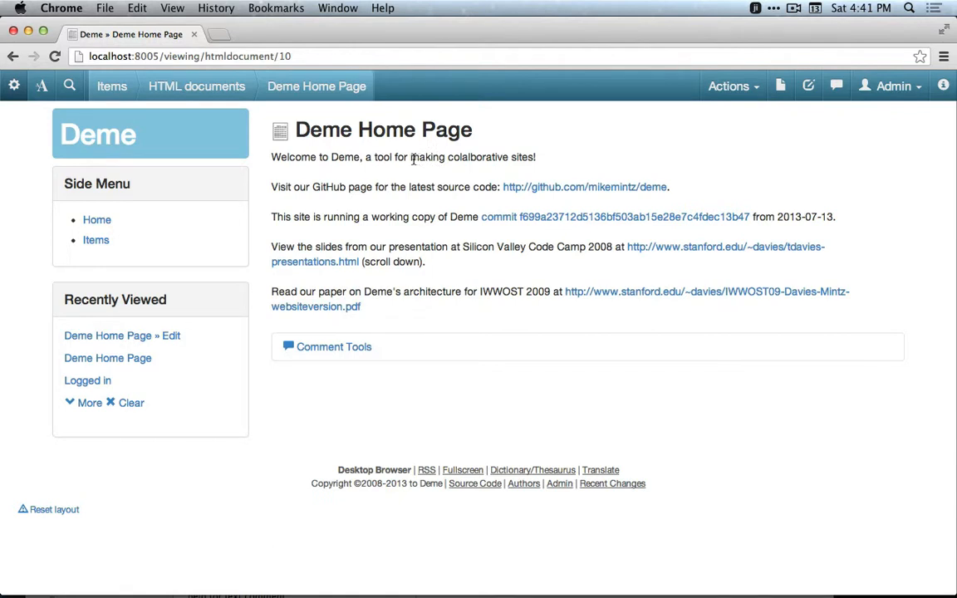
# Open the metadata panel, widen it, and view the home page's action notices.
pyautogui.click(944, 87)
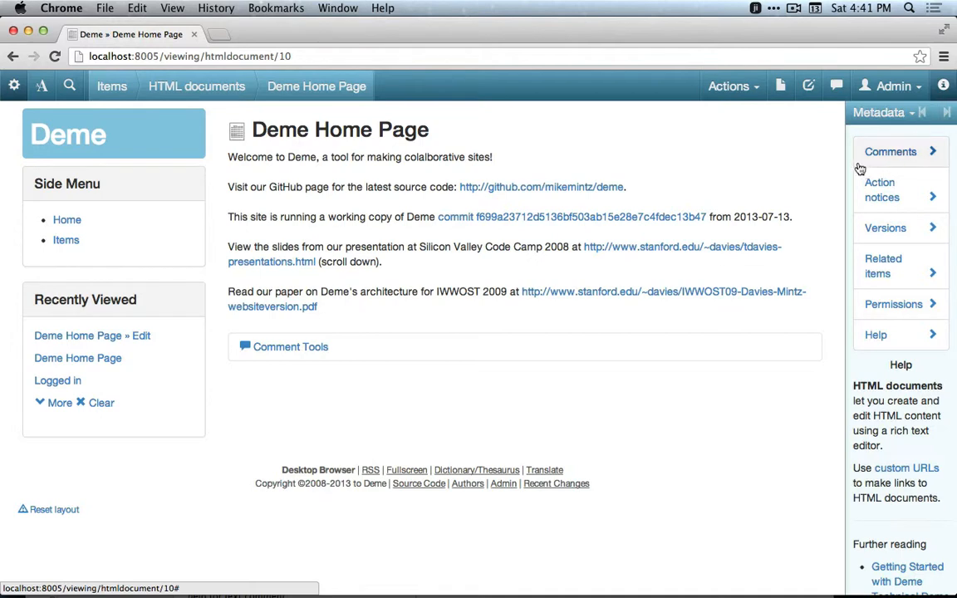
pyautogui.moveTo(821, 167); pyautogui.dragTo(740, 171)
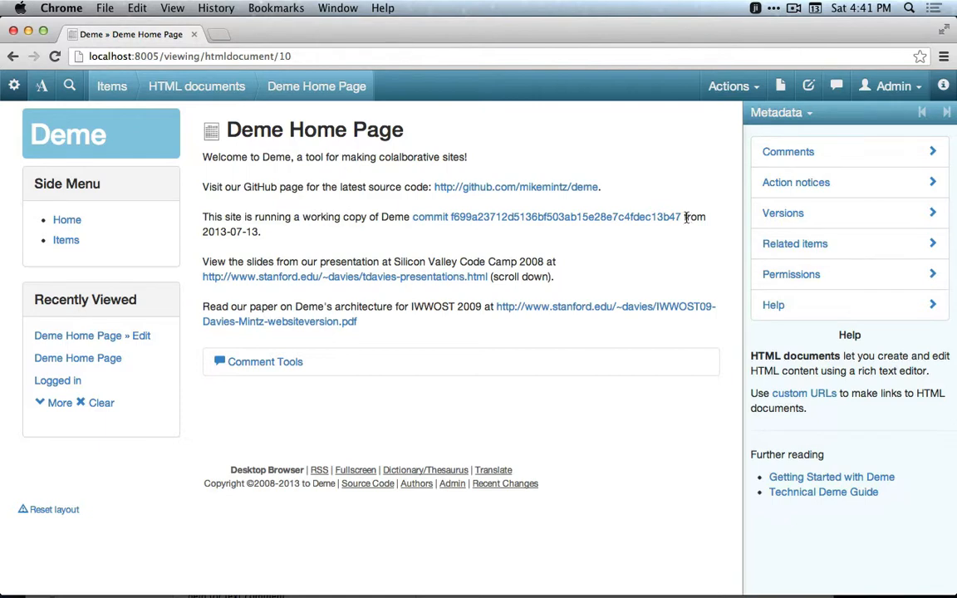
pyautogui.click(795, 184)
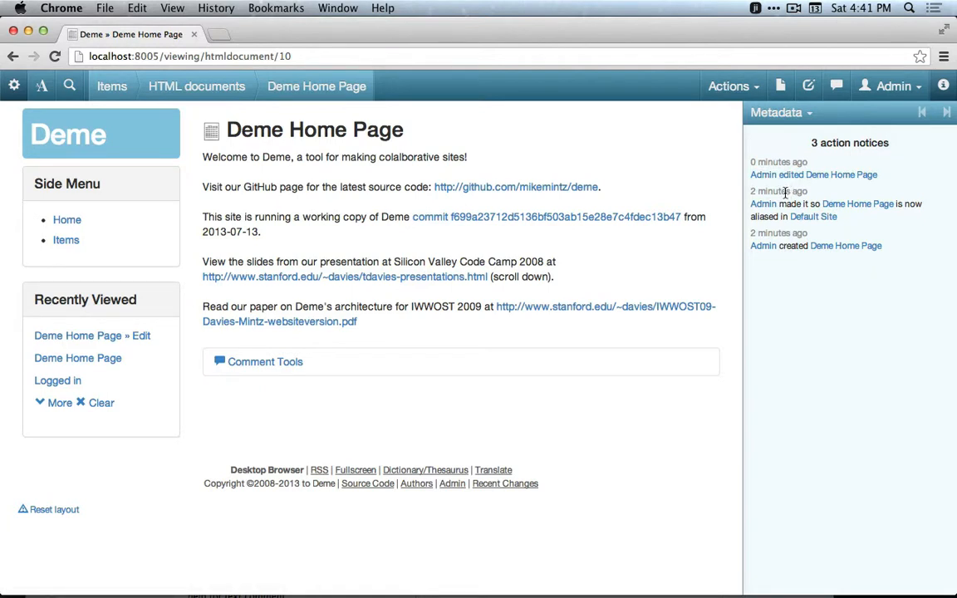
# Review the home page's versions, open Version 1, and display the metadata help.
pyautogui.moveTo(760, 165)
pyautogui.click(797, 113)
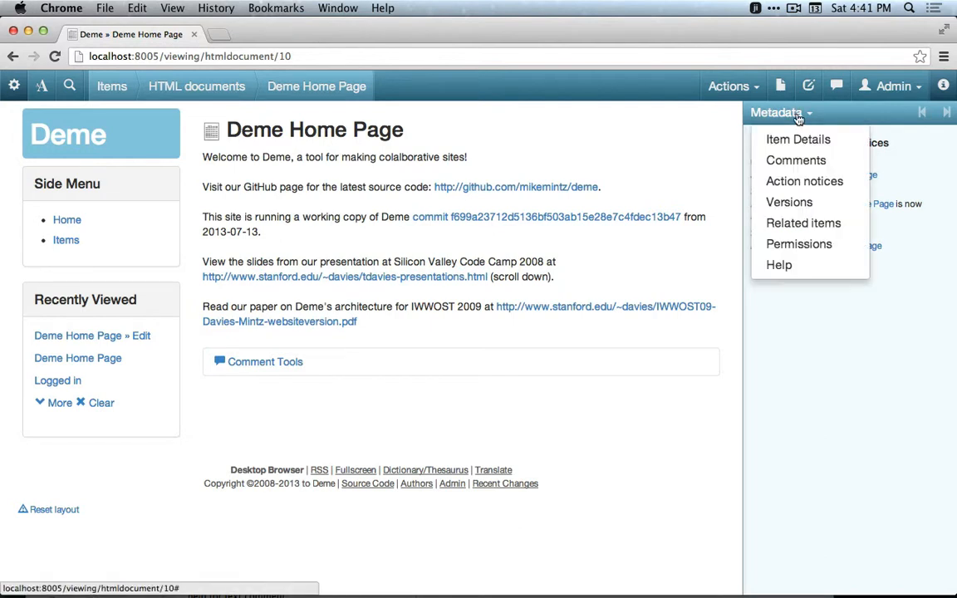
pyautogui.click(795, 203)
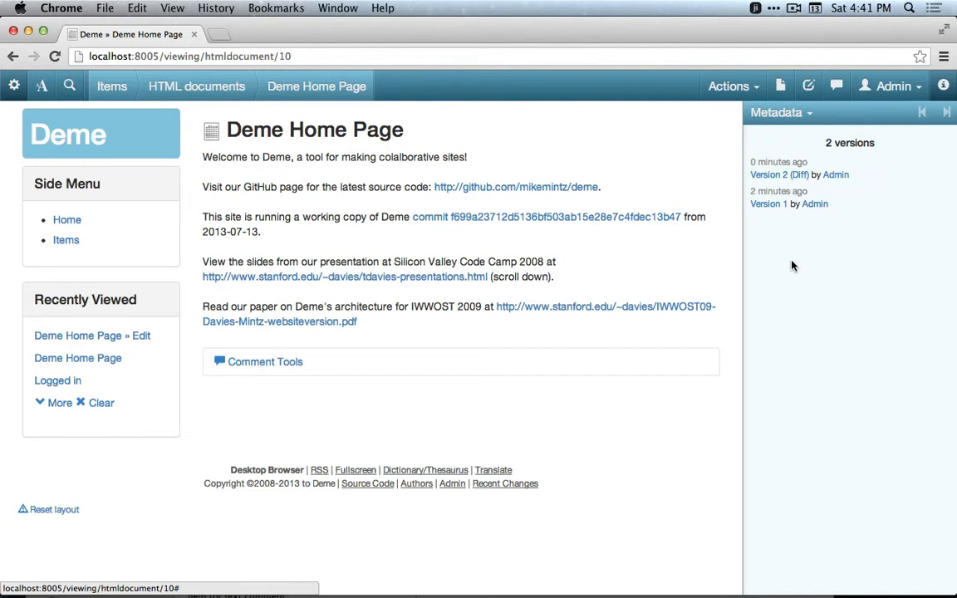
pyautogui.click(765, 205)
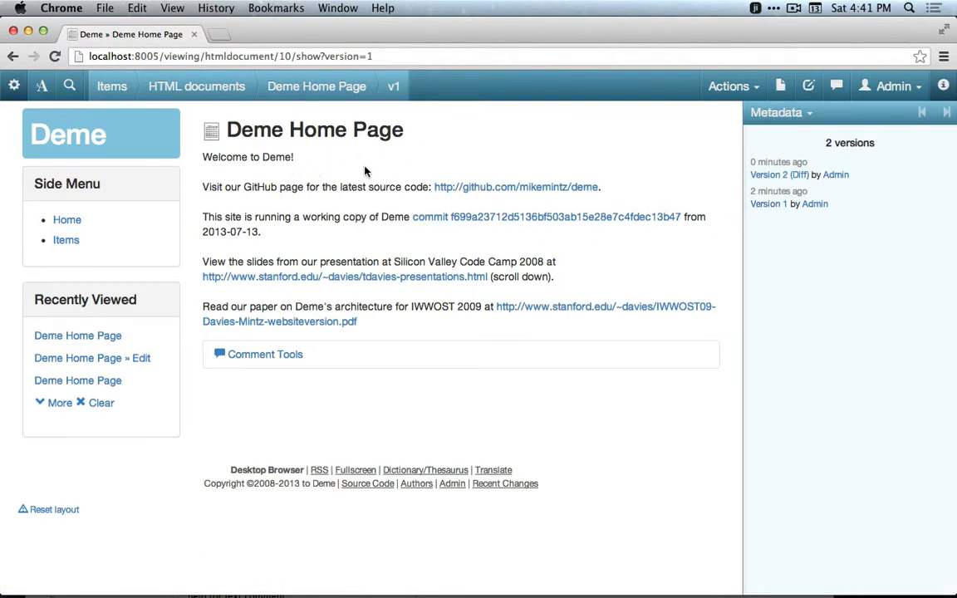
pyautogui.click(790, 117)
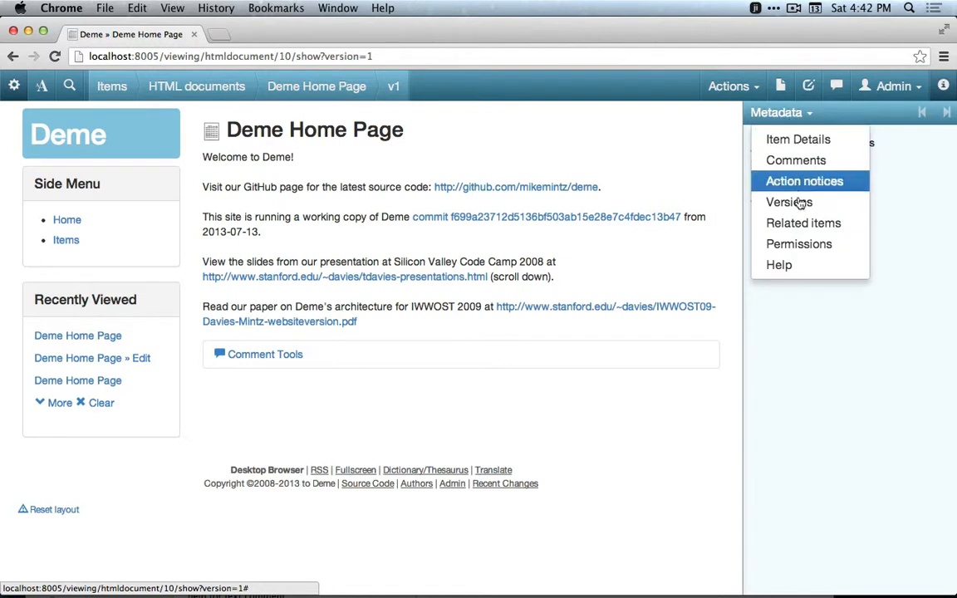
pyautogui.click(790, 267)
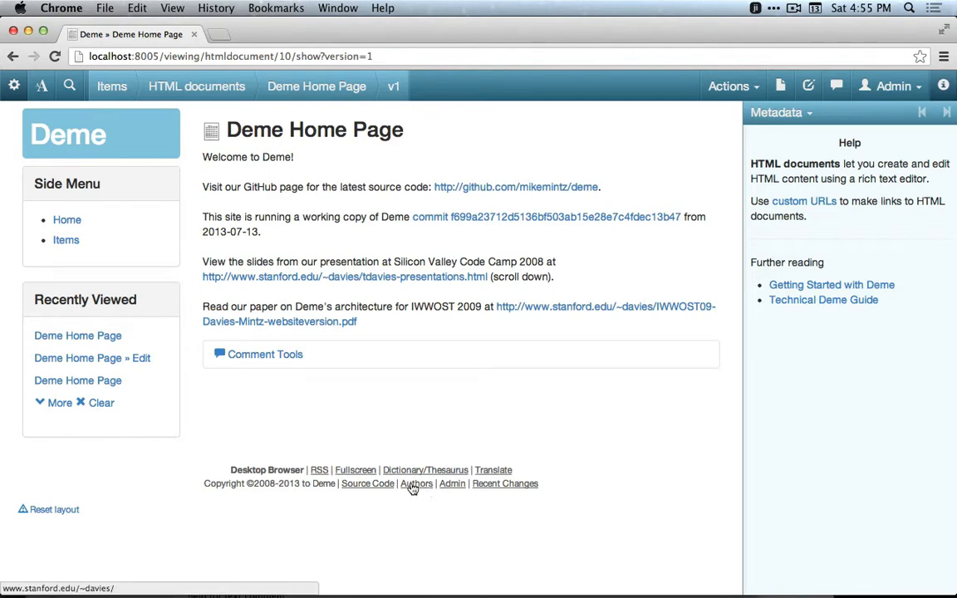
# From the admin page, edit the current site and set its site title to Deme Demo.
pyautogui.click(451, 485)
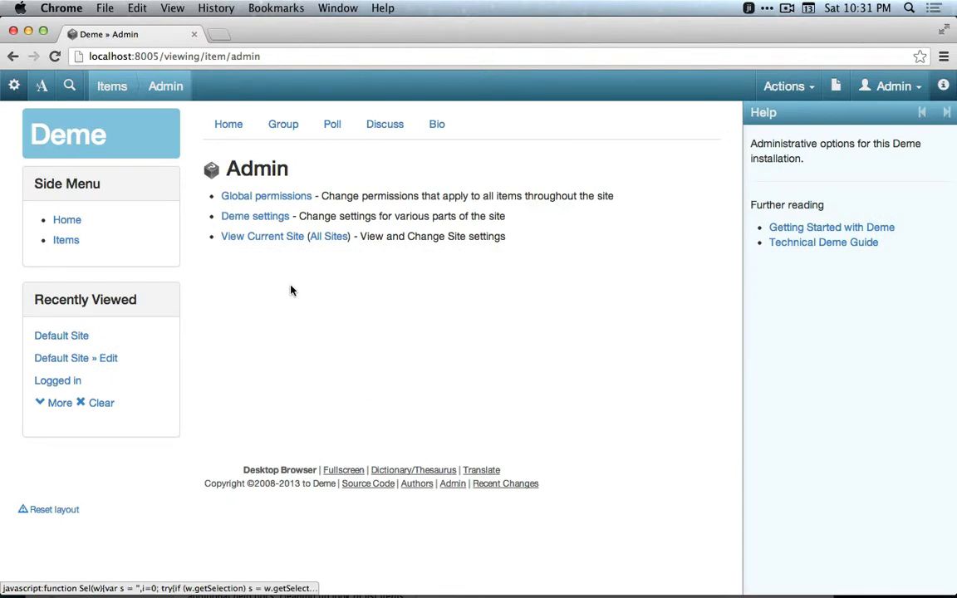
pyautogui.click(257, 238)
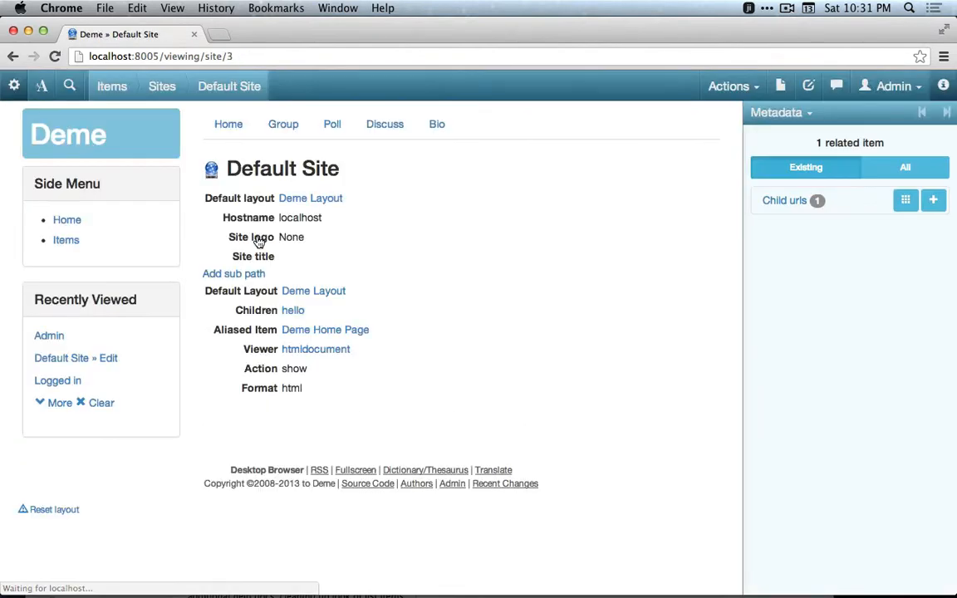
pyautogui.click(746, 86)
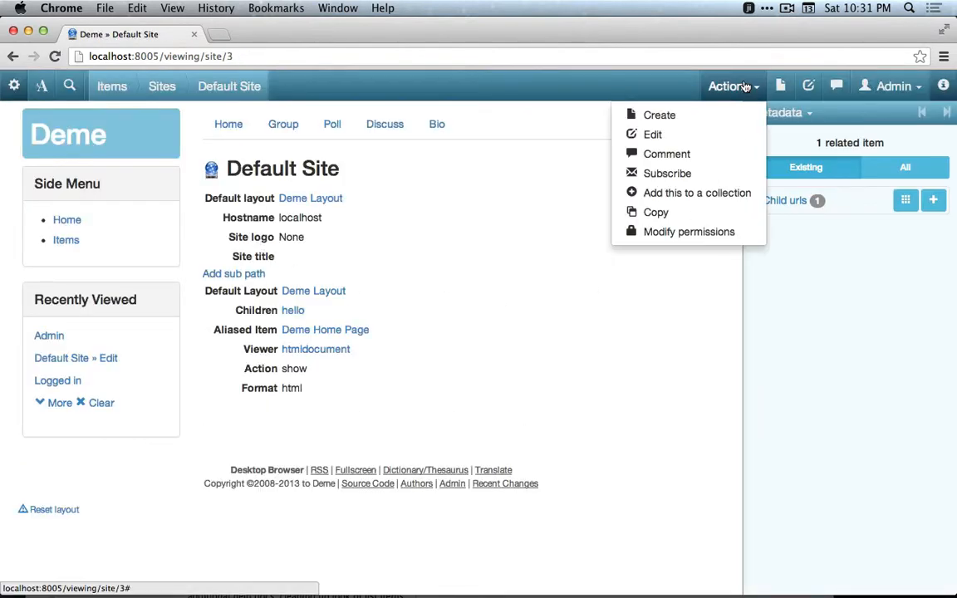
pyautogui.click(705, 135)
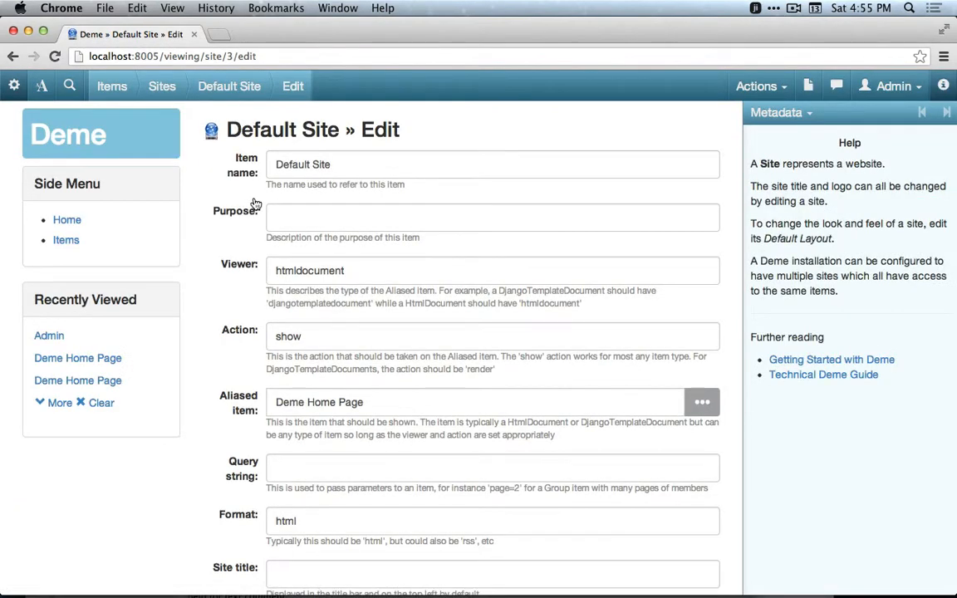
pyautogui.scroll(-5, 249, 415)
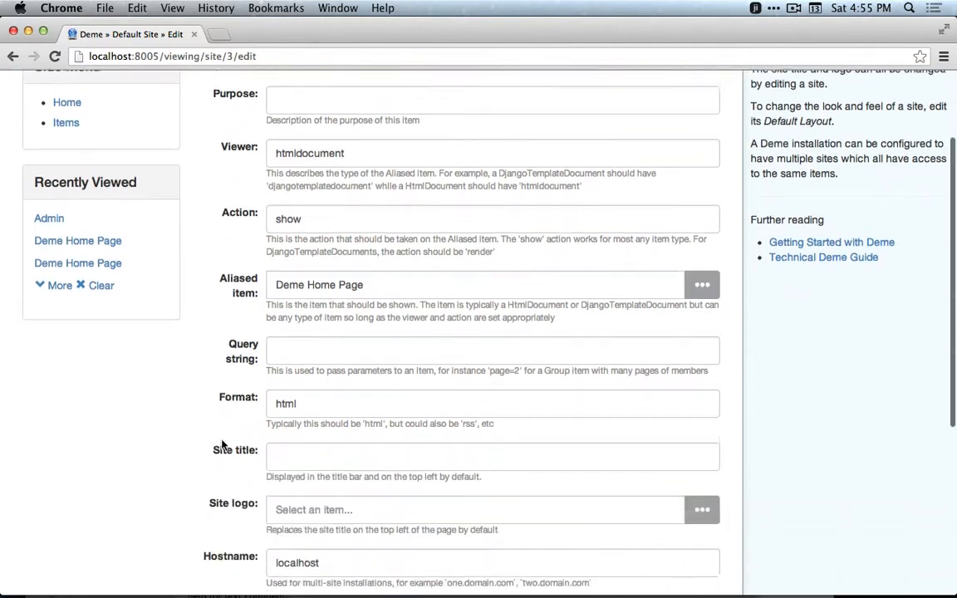
pyautogui.click(294, 391)
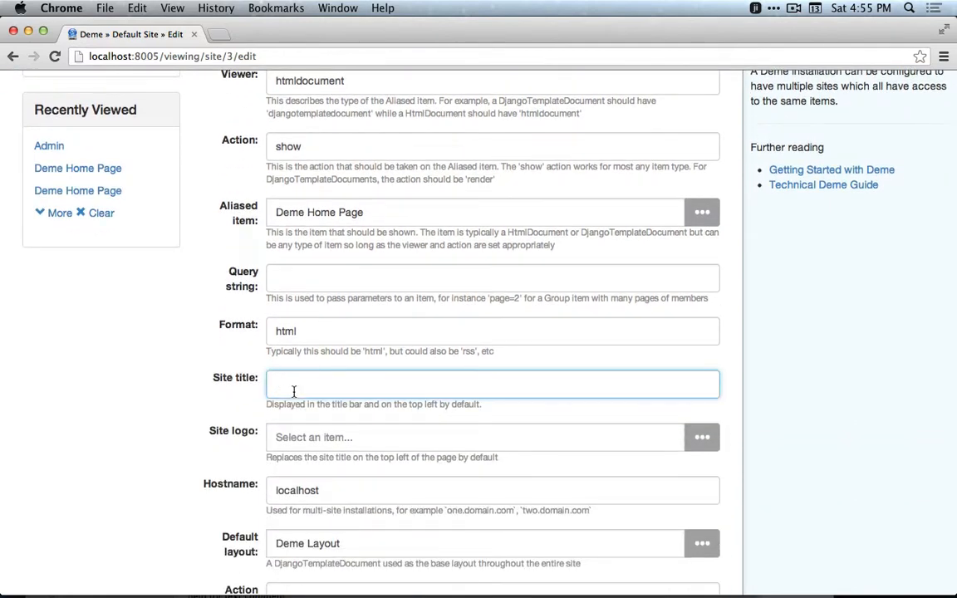
pyautogui.write('Deme Demo')
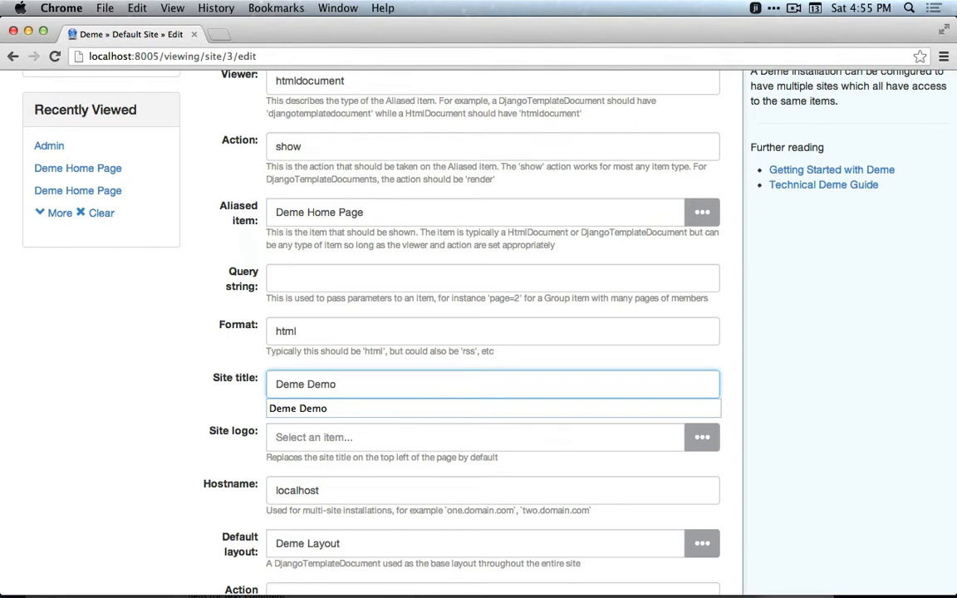
pyautogui.scroll(-5, 214, 410)
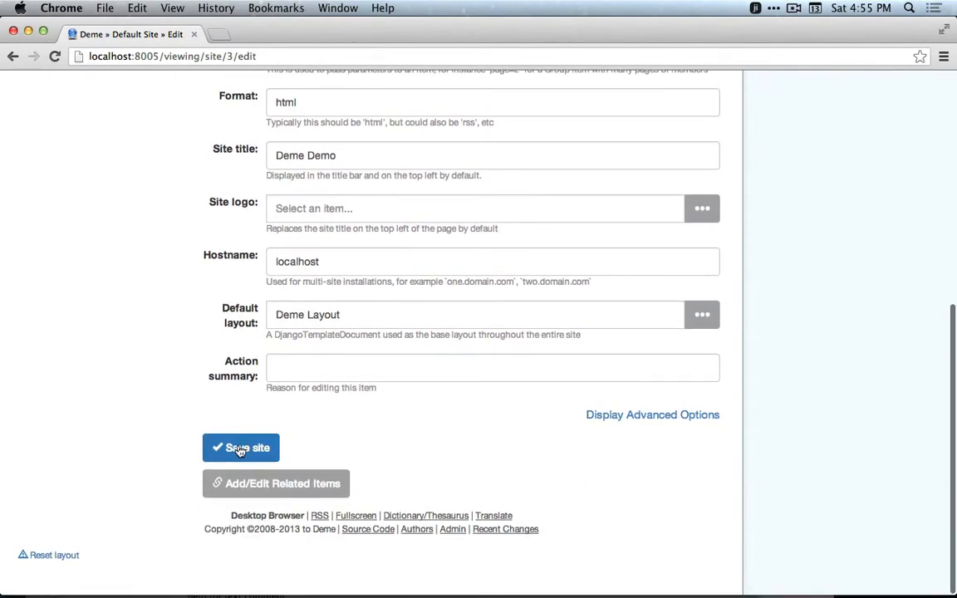
pyautogui.click(240, 449)
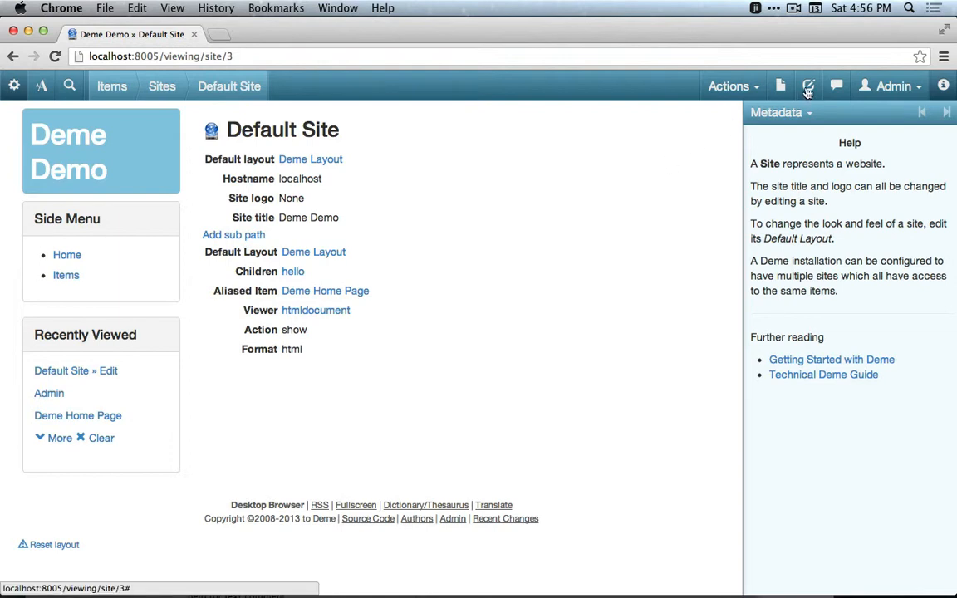
# Edit the site, set its site logo to a new image document named Deme Demo Logo uploaded from deme-demo01.png, and save the site.
pyautogui.click(728, 88)
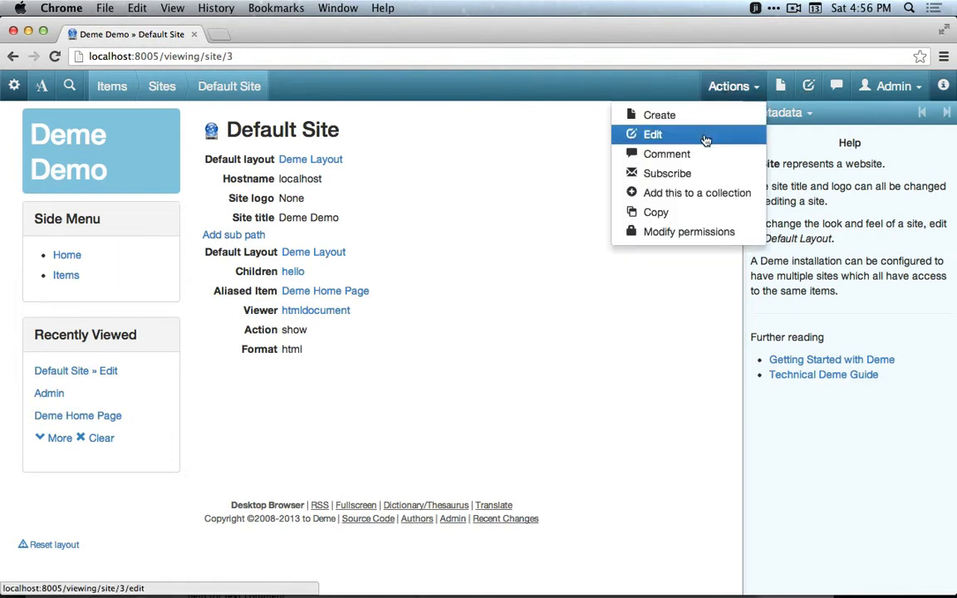
pyautogui.click(705, 140)
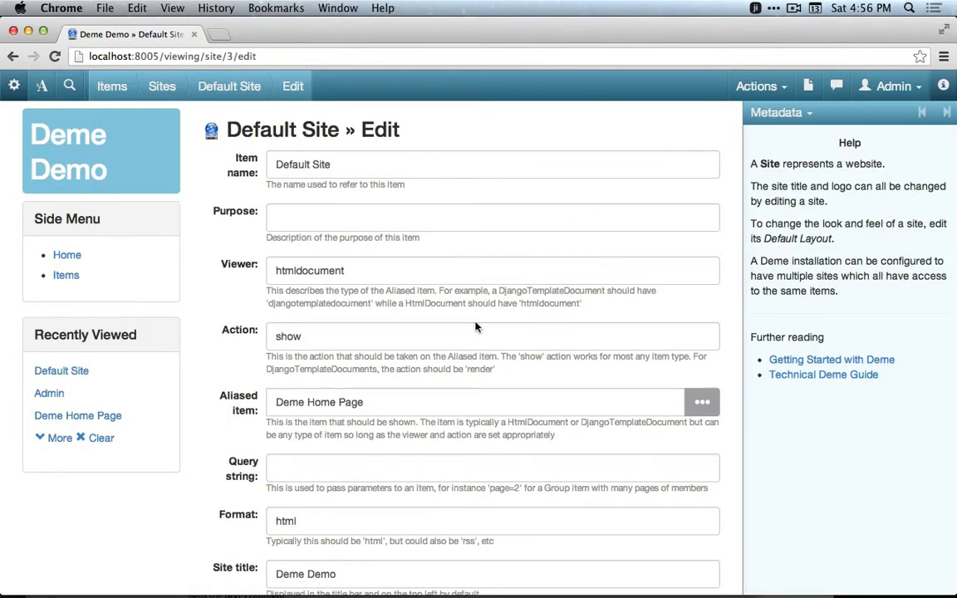
pyautogui.scroll(-5, 408, 332)
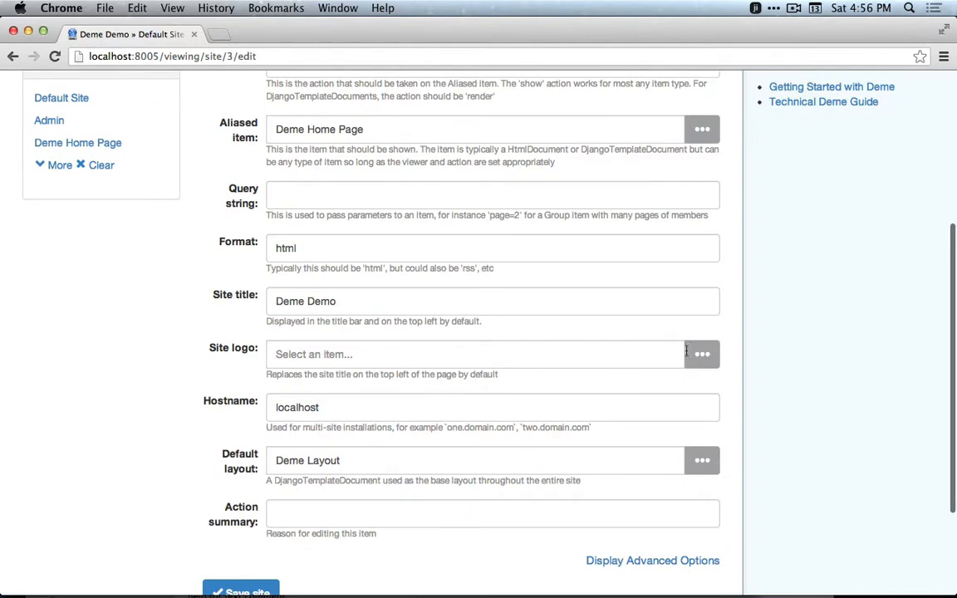
pyautogui.click(702, 354)
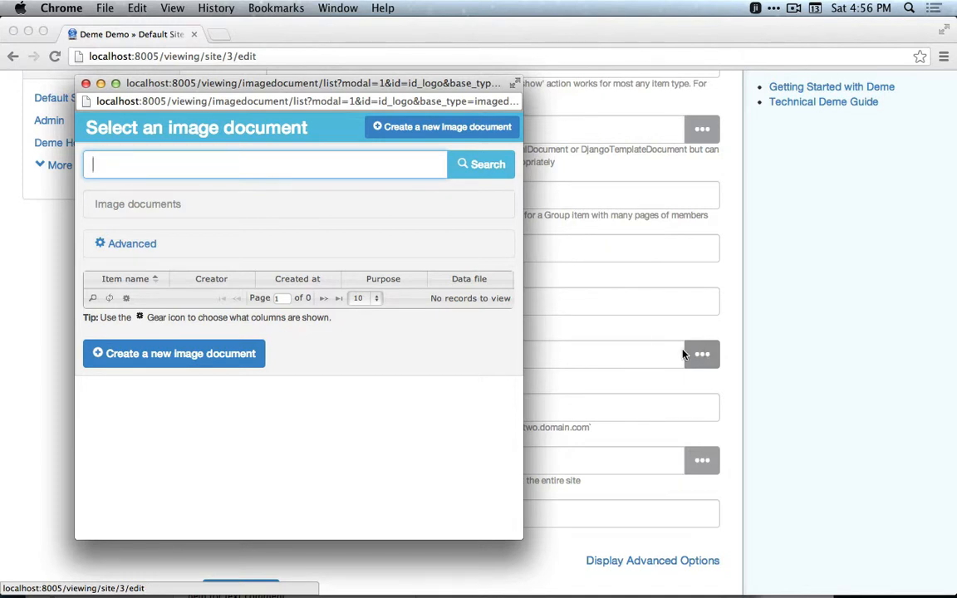
pyautogui.click(442, 135)
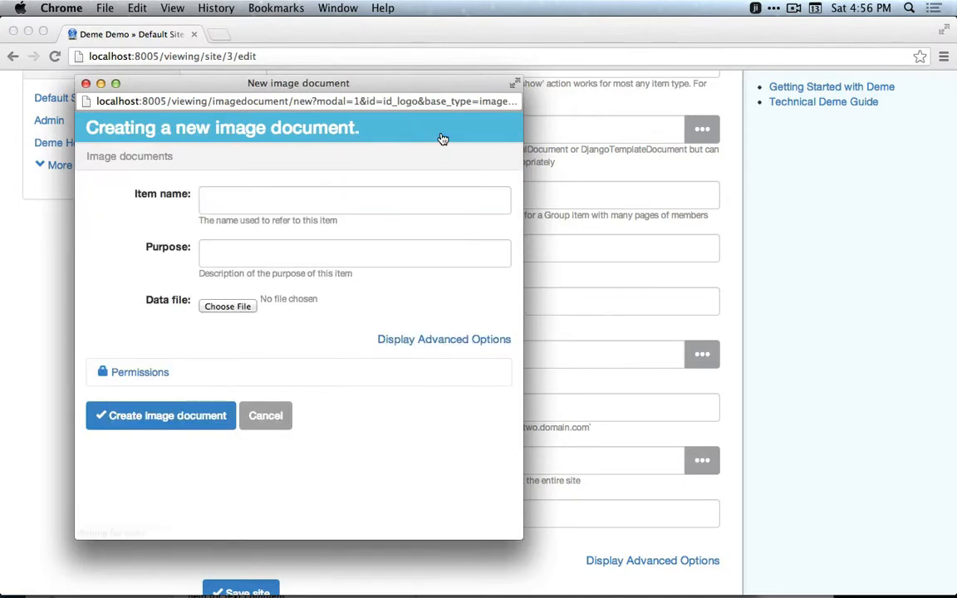
pyautogui.click(325, 196)
pyautogui.write('Deme ')
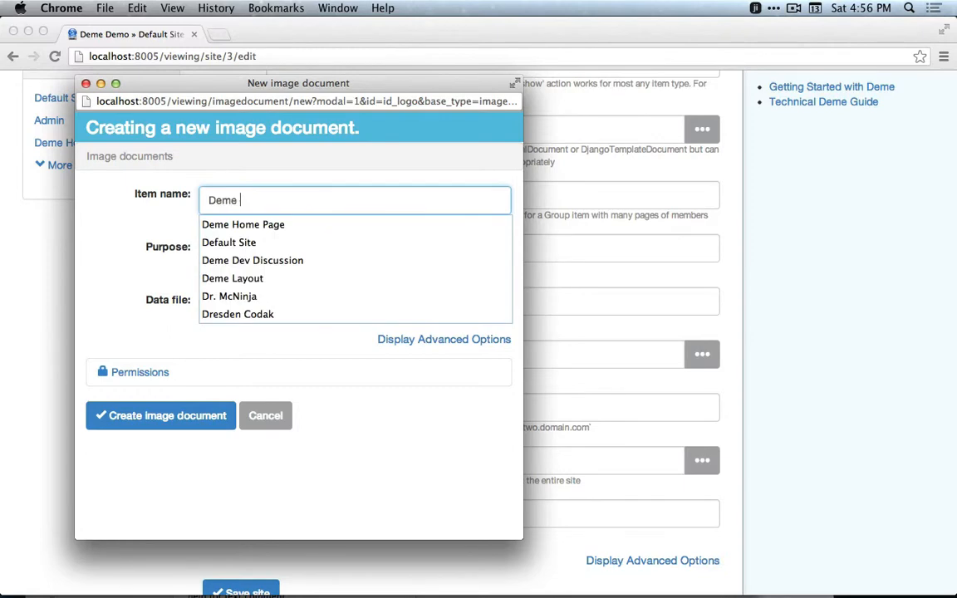
pyautogui.write('Demo Logo')
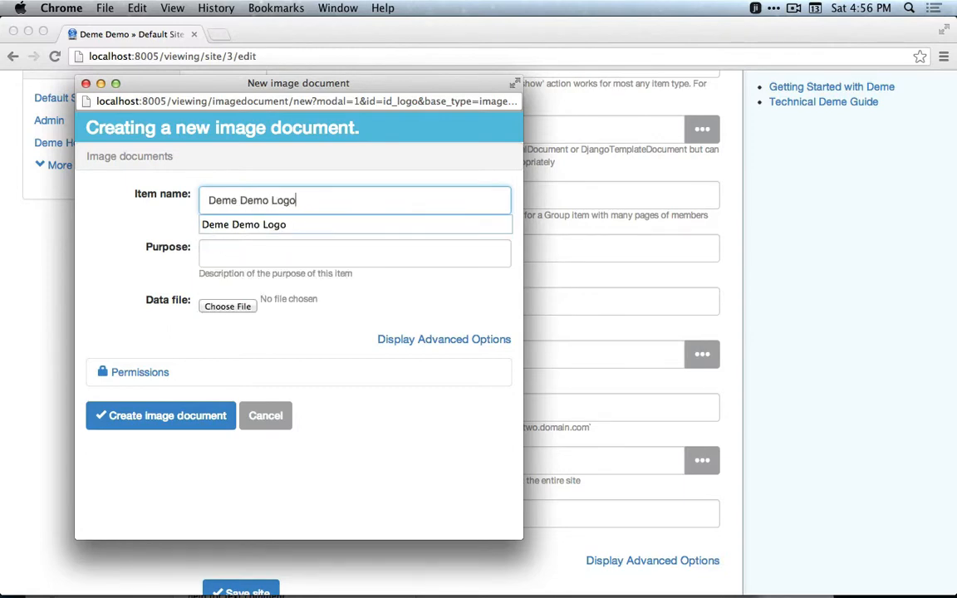
pyautogui.click(227, 306)
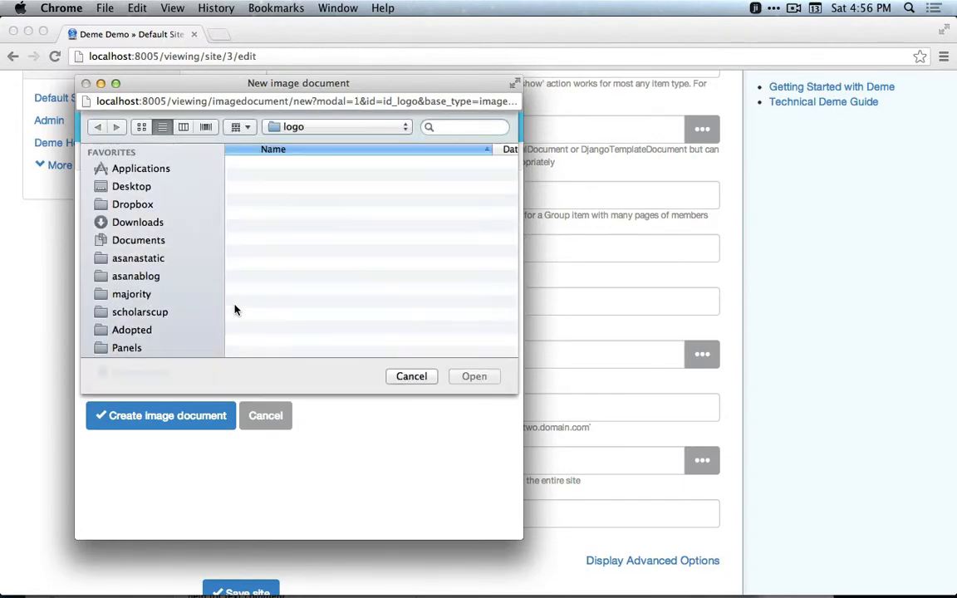
pyautogui.click(287, 163)
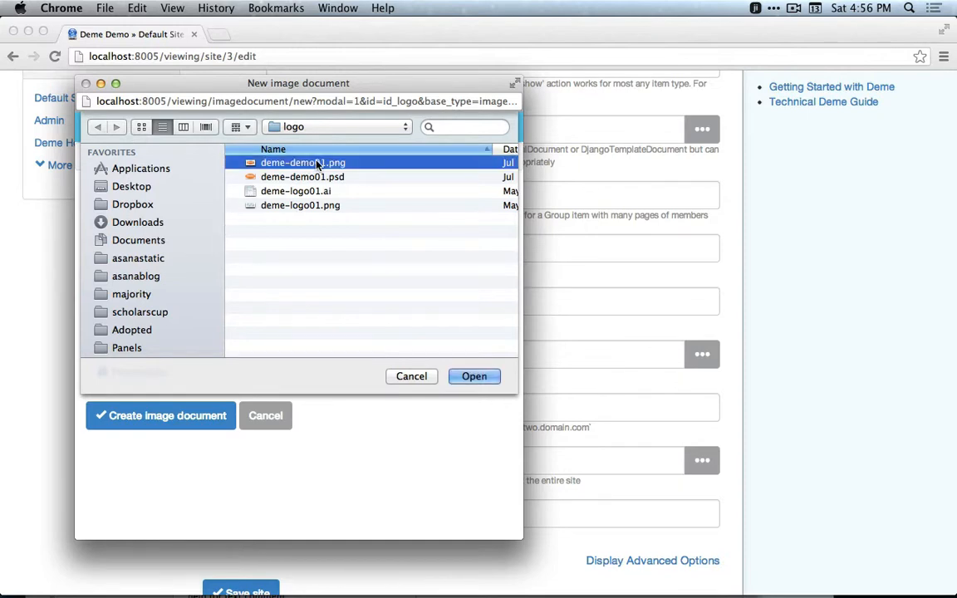
pyautogui.click(470, 376)
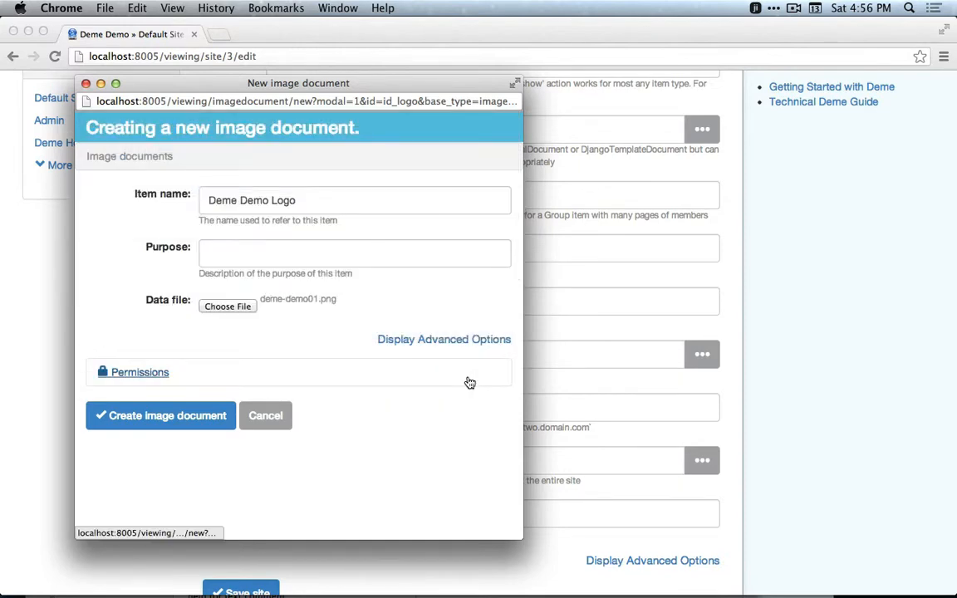
pyautogui.click(190, 417)
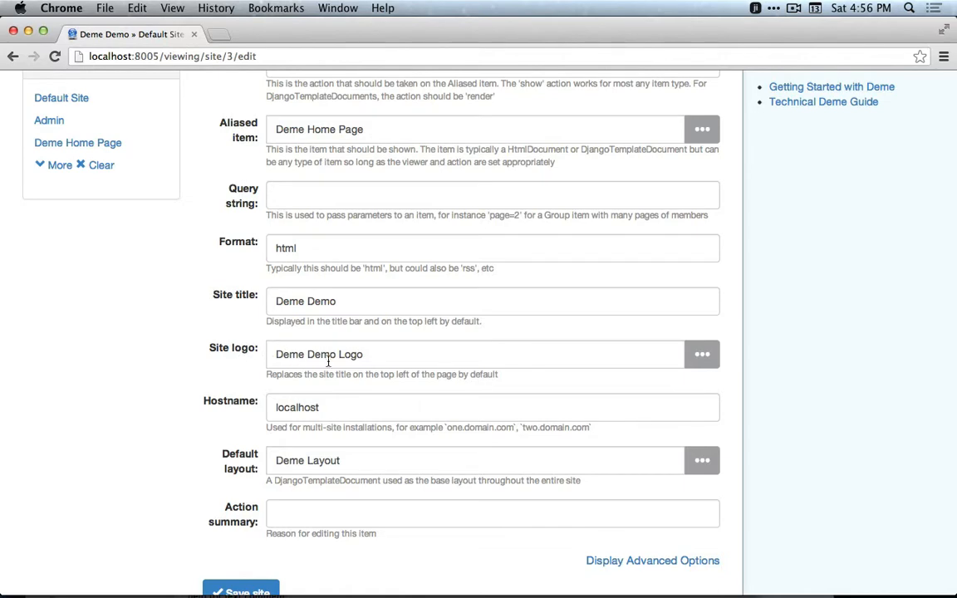
pyautogui.scroll(-3, 250, 452)
pyautogui.click(231, 481)
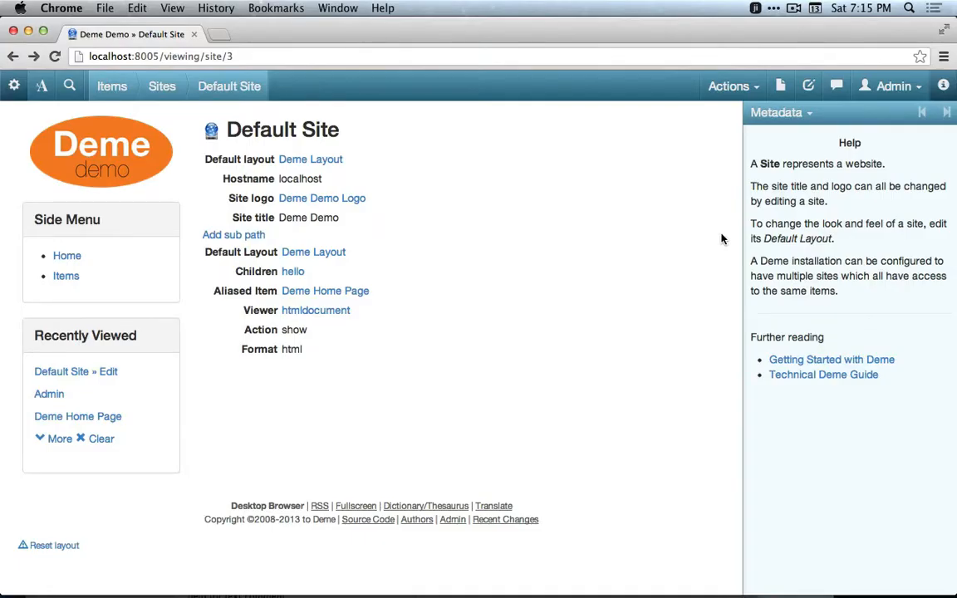
# Start creating a new person and set its item name to Plato.
pyautogui.click(736, 89)
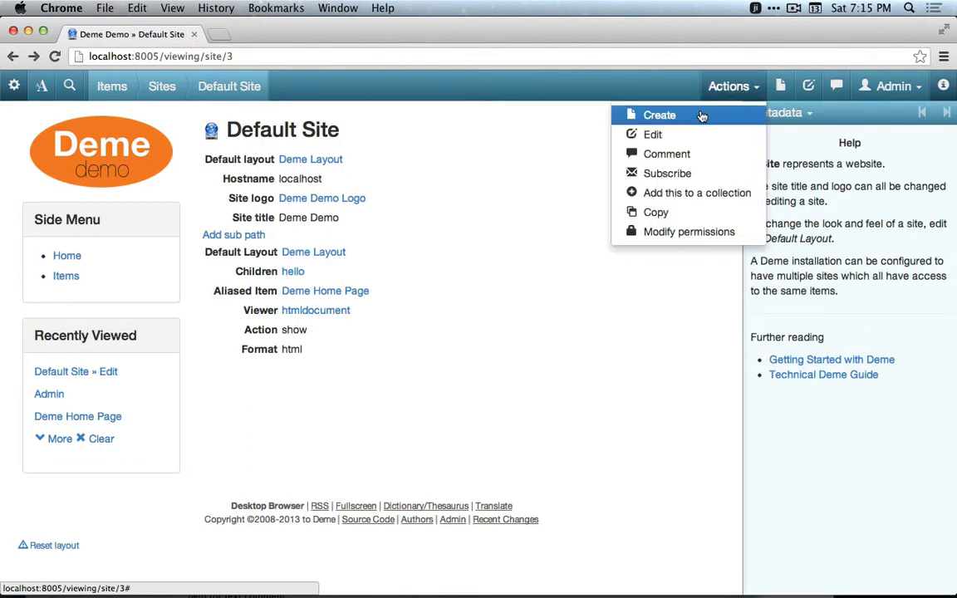
pyautogui.click(702, 117)
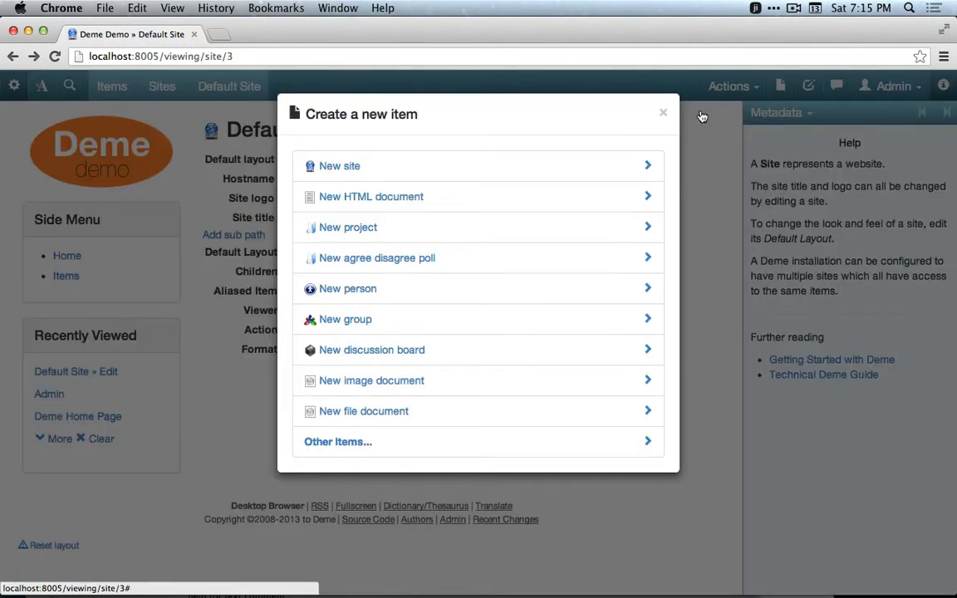
pyautogui.click(459, 288)
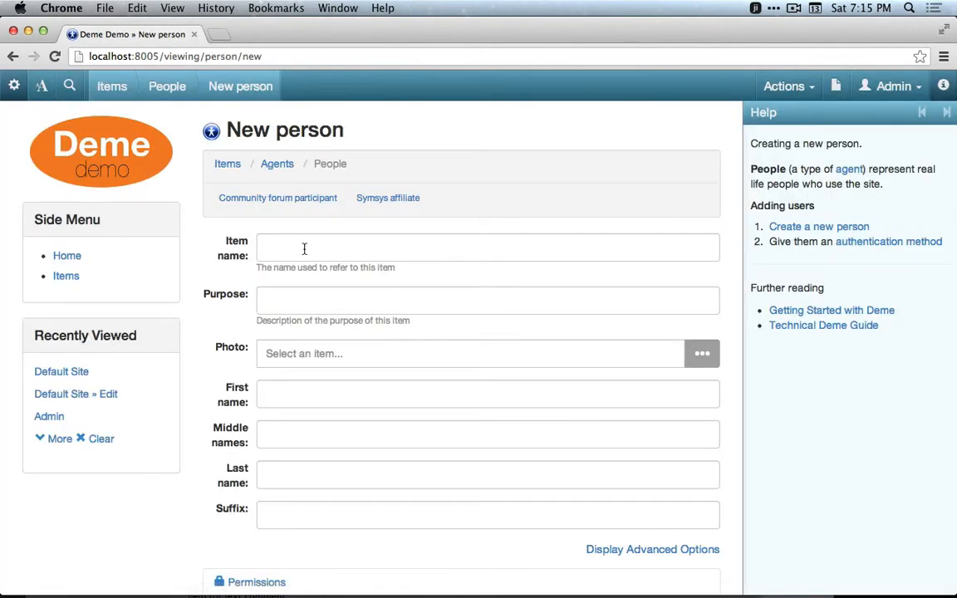
pyautogui.click(304, 249)
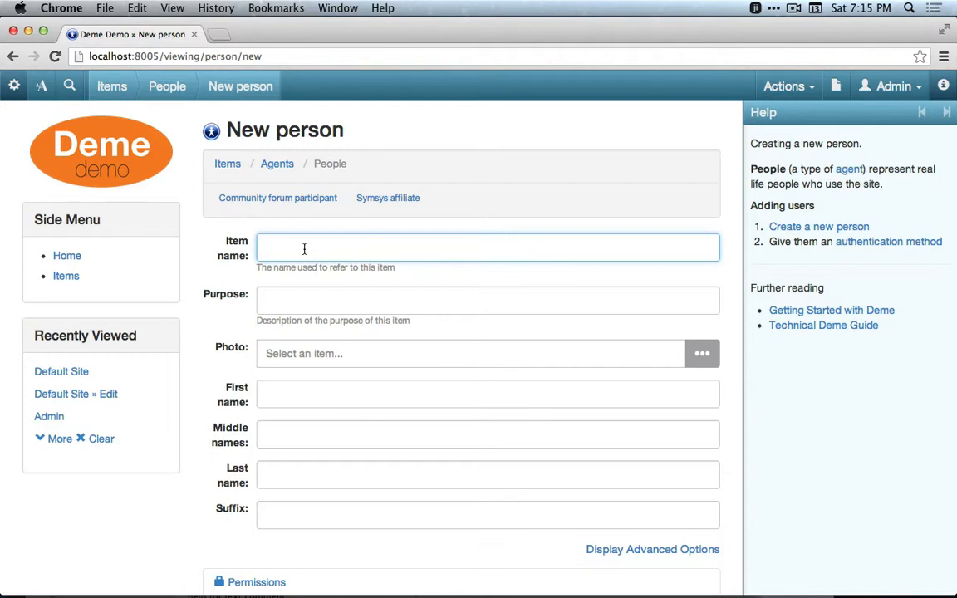
pyautogui.write('Pal')
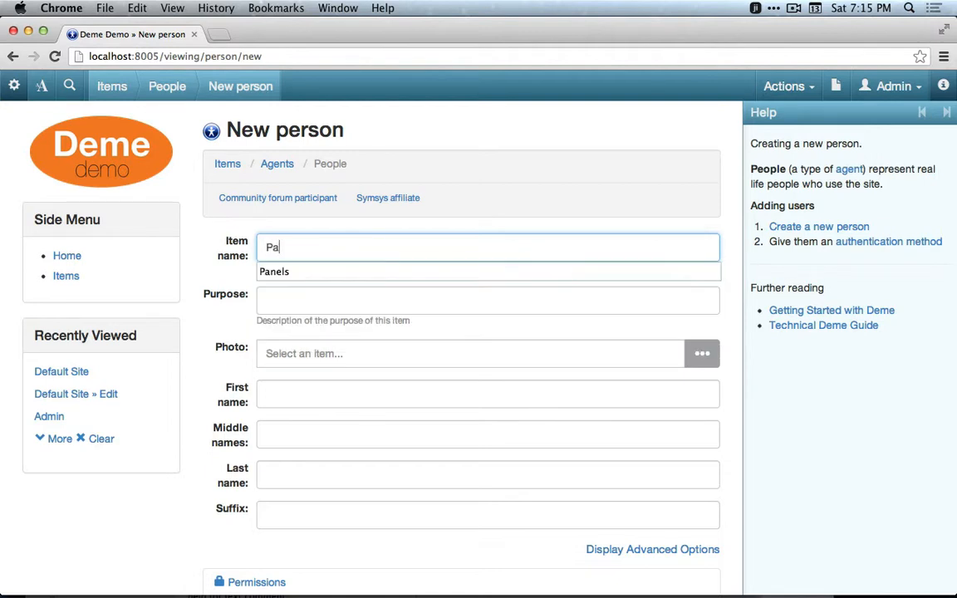
pyautogui.press('BackSpace')
pyautogui.press('BackSpace')
pyautogui.write('lato')
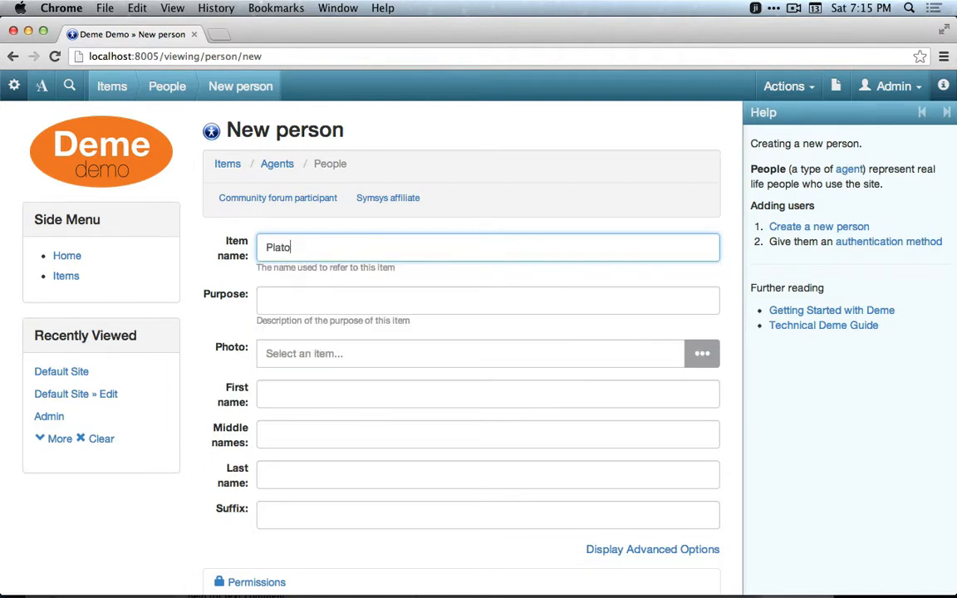
# Set the person's photo to a new image document named Plato Photo uploaded from plato.jpg.
pyautogui.click(521, 346)
pyautogui.click(713, 362)
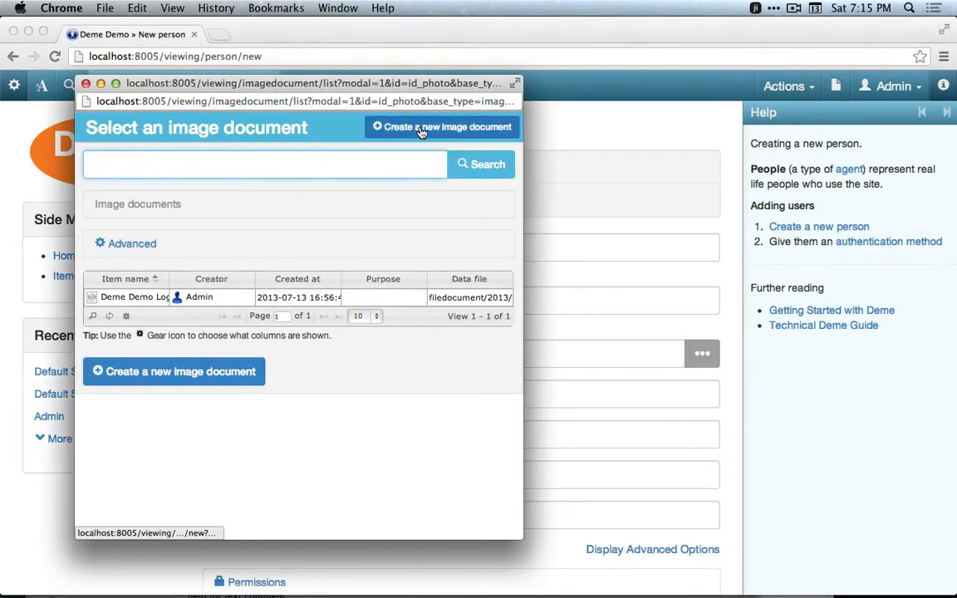
pyautogui.click(421, 129)
pyautogui.click(272, 200)
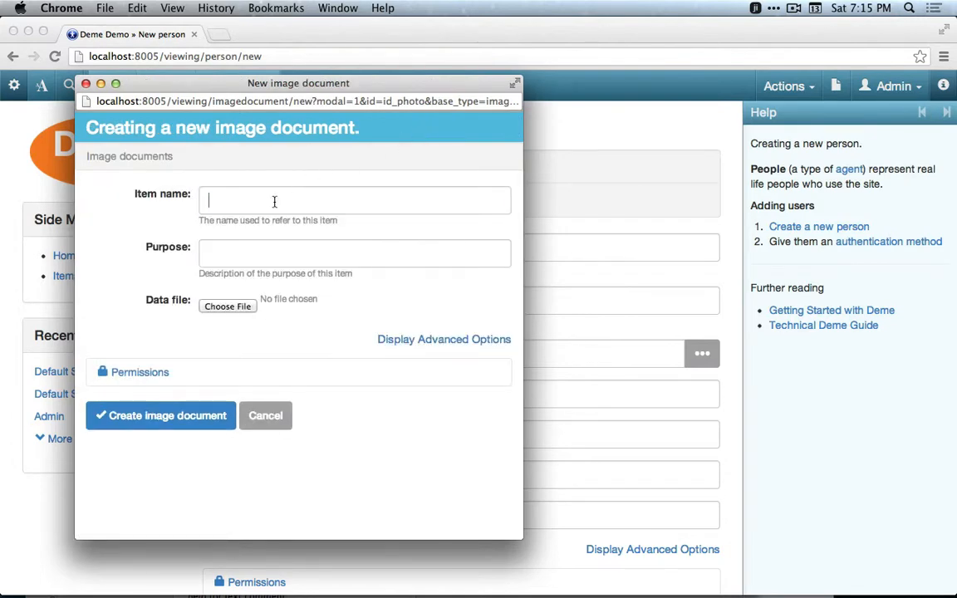
pyautogui.write('Pla')
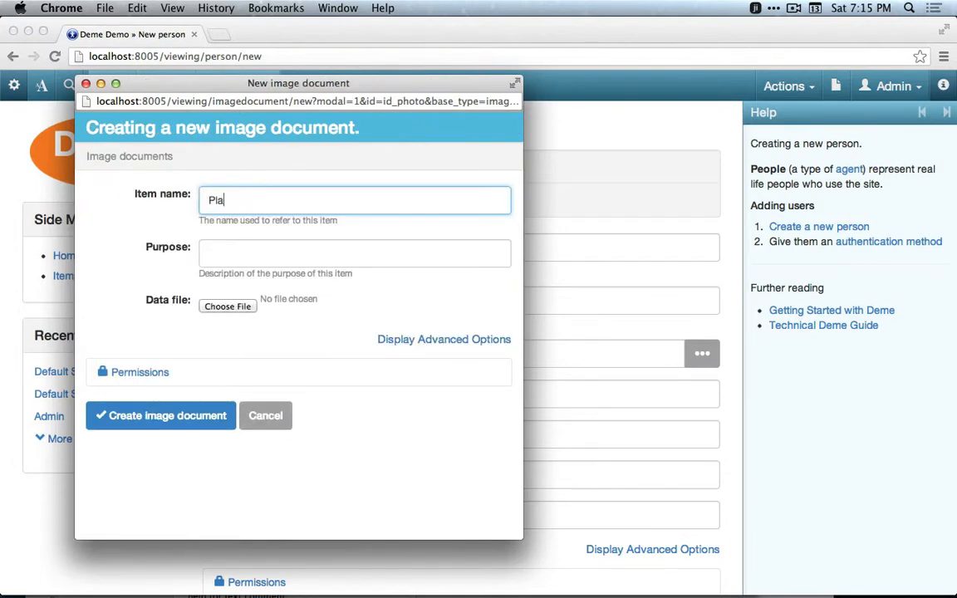
pyautogui.write('to Photo')
pyautogui.click(227, 307)
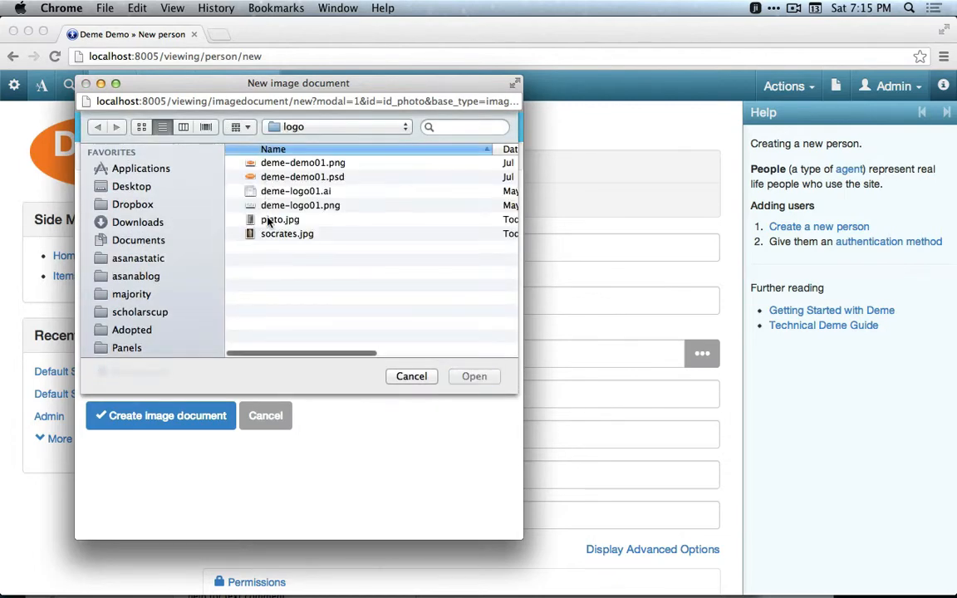
pyautogui.doubleClick(268, 217)
pyautogui.click(197, 416)
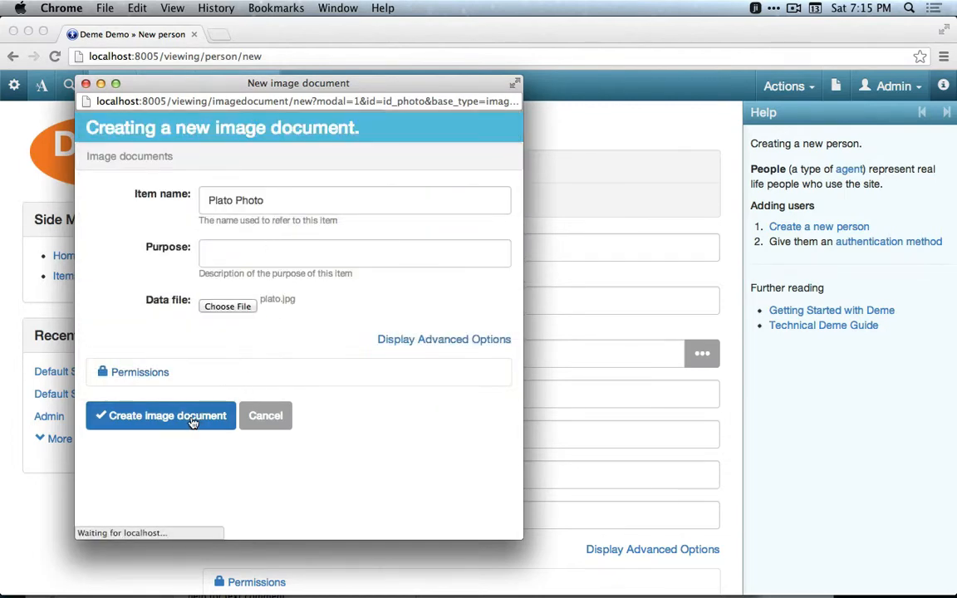
# Set the first name to Plato and create the person.
pyautogui.click(460, 394)
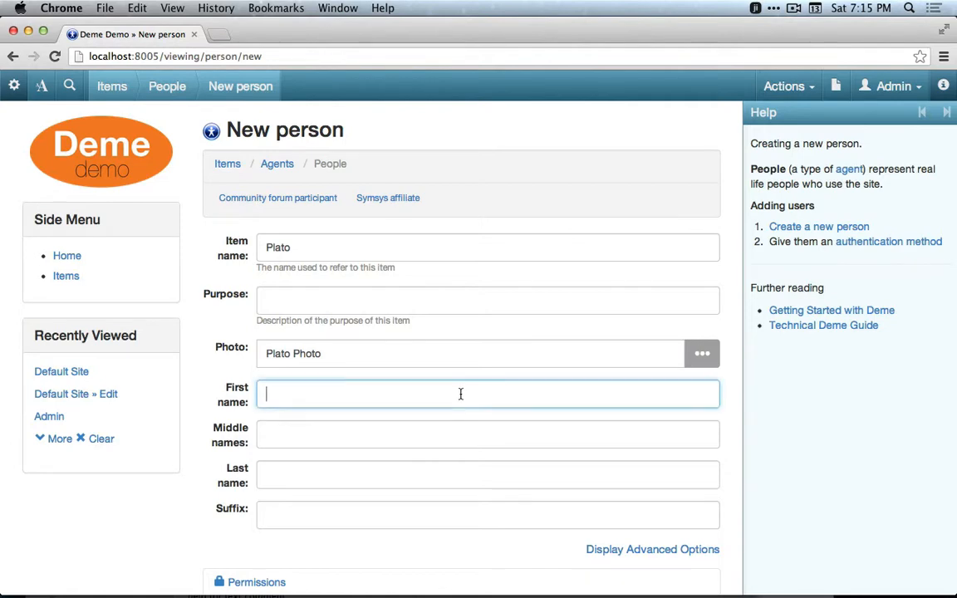
pyautogui.write('Plato')
pyautogui.scroll(-3, 274, 490)
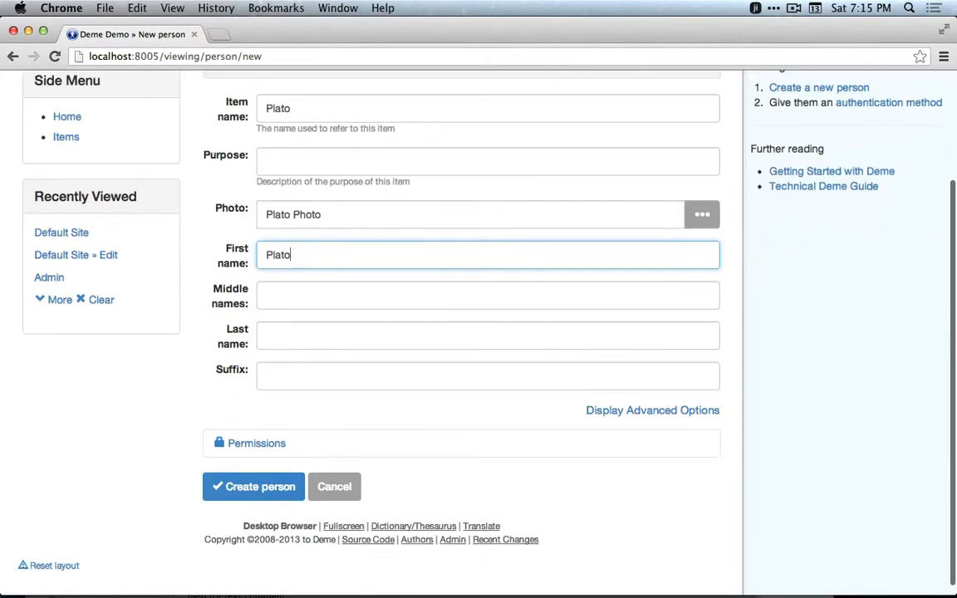
pyautogui.click(277, 493)
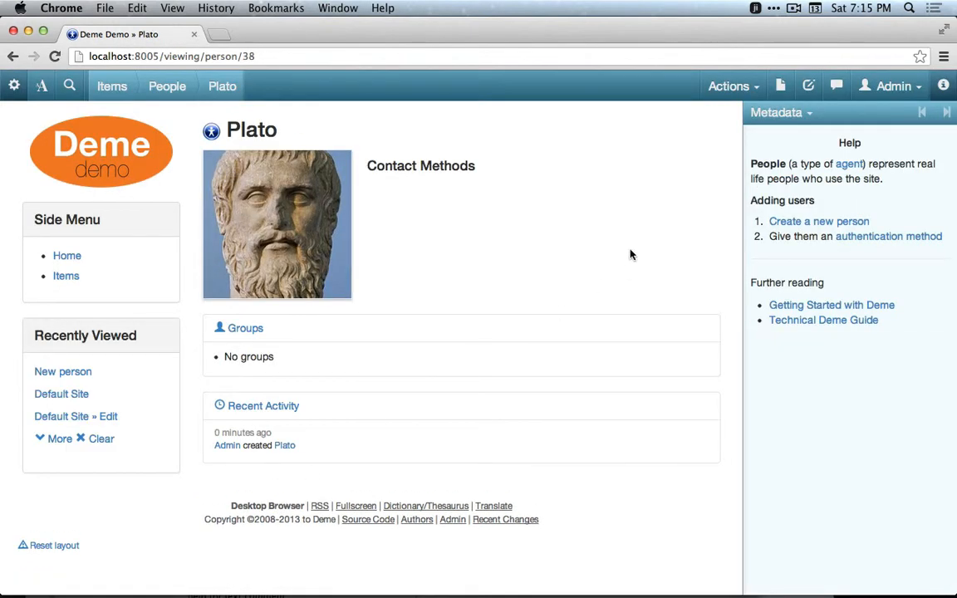
# Start creating another new person with the item name Socrates.
pyautogui.click(779, 87)
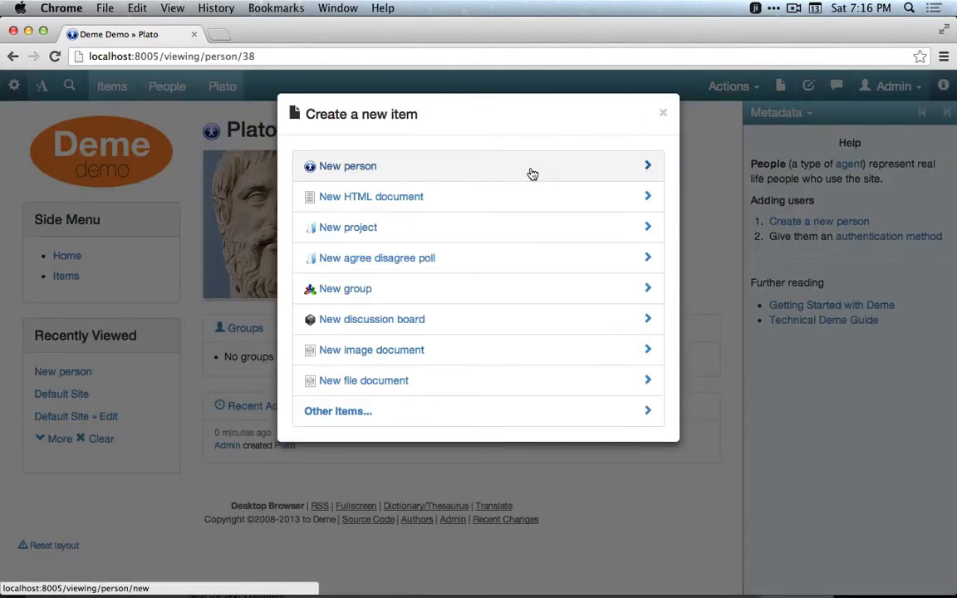
pyautogui.click(532, 174)
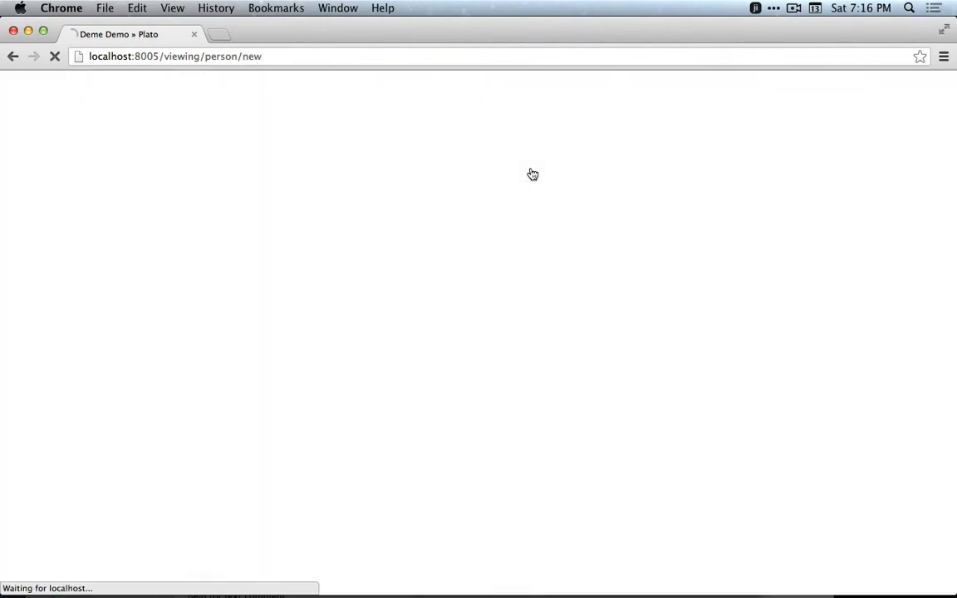
pyautogui.click(451, 250)
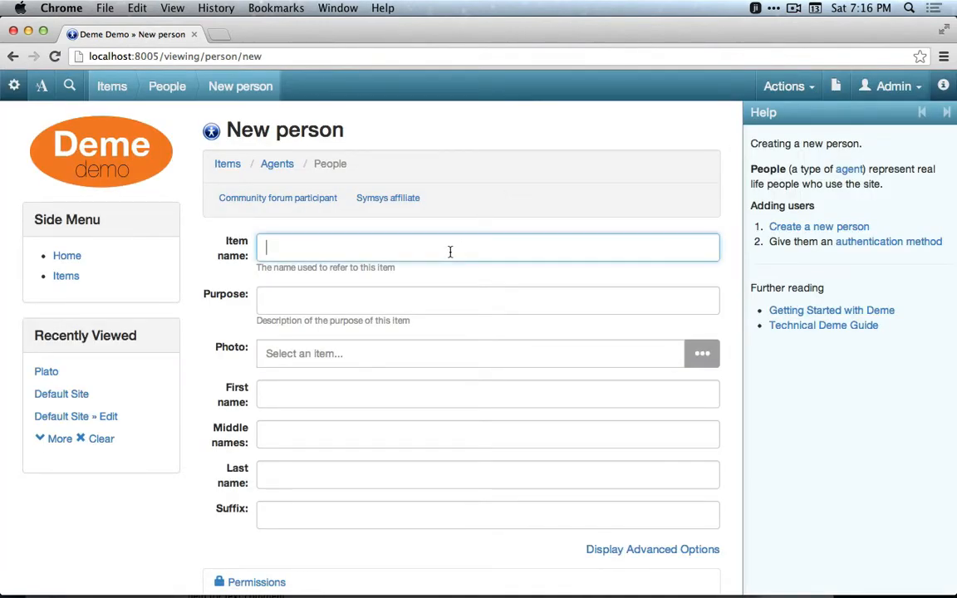
pyautogui.write('Socrates')
# Set the person's photo to a new image document named Socrates Pic.
pyautogui.click(702, 353)
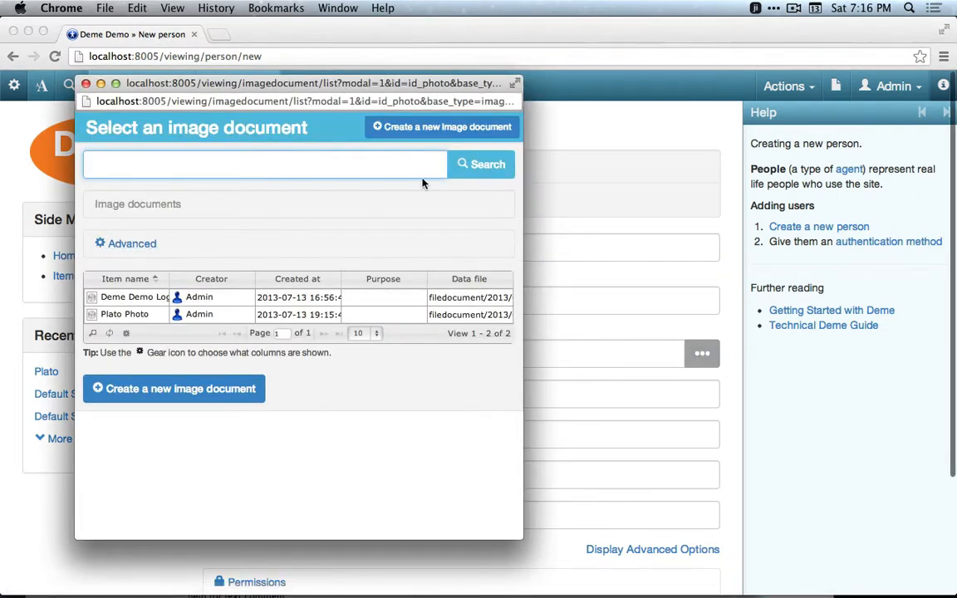
pyautogui.click(432, 129)
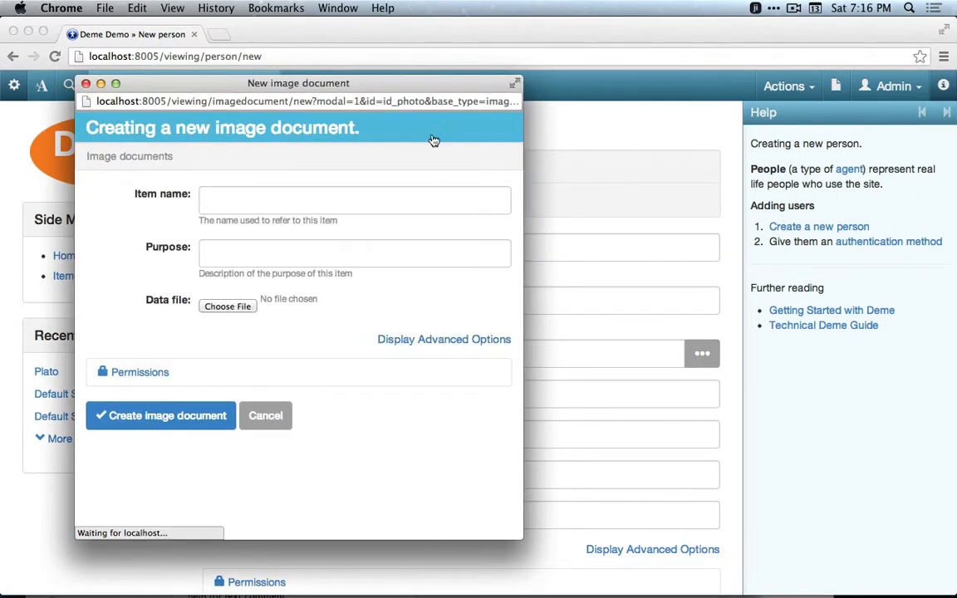
pyautogui.click(248, 203)
pyautogui.write('Socrates Pic')
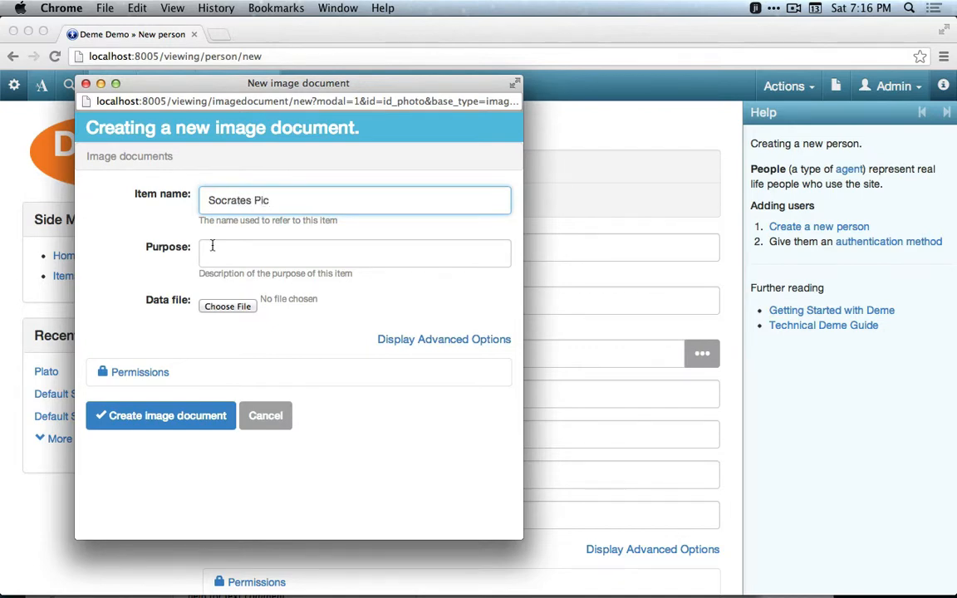
pyautogui.click(227, 307)
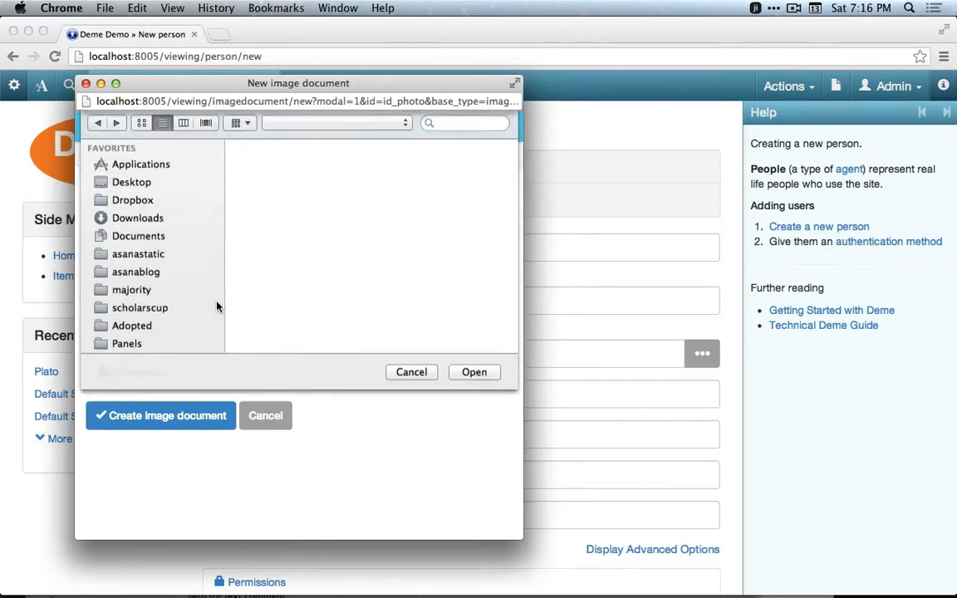
pyautogui.doubleClick(282, 234)
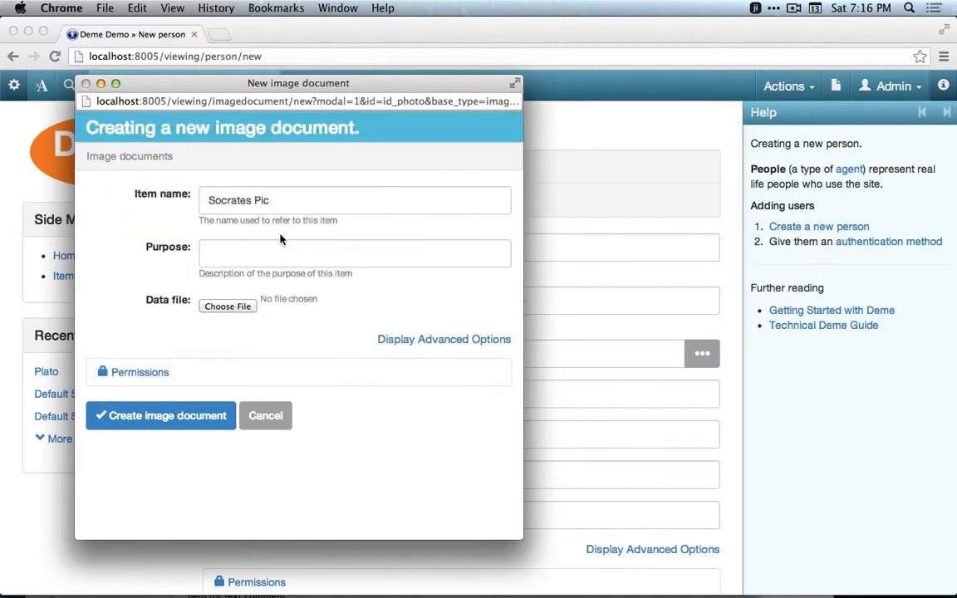
pyautogui.click(191, 415)
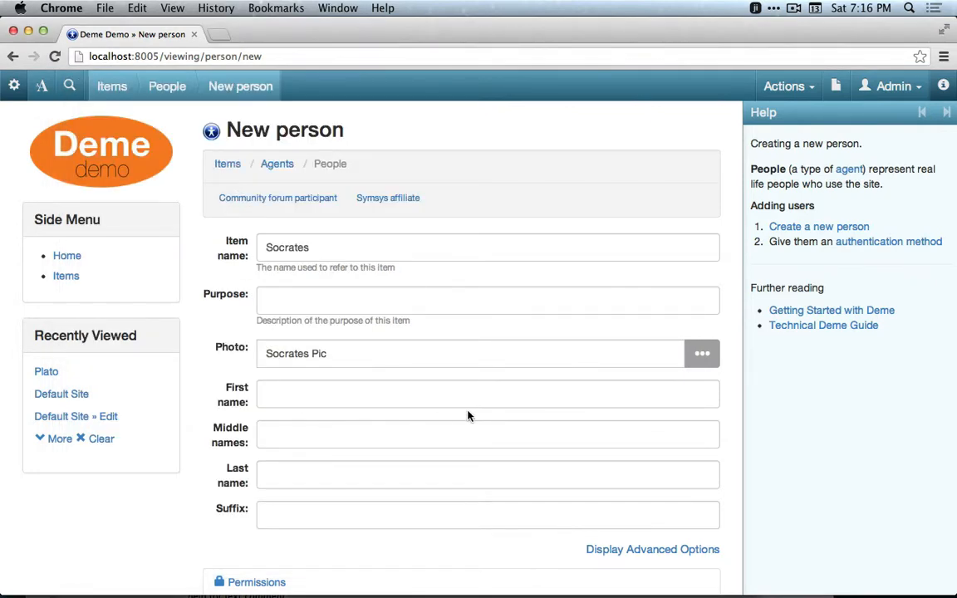
# Set the first name to Socrates and create the person.
pyautogui.scroll(-4, 468, 415)
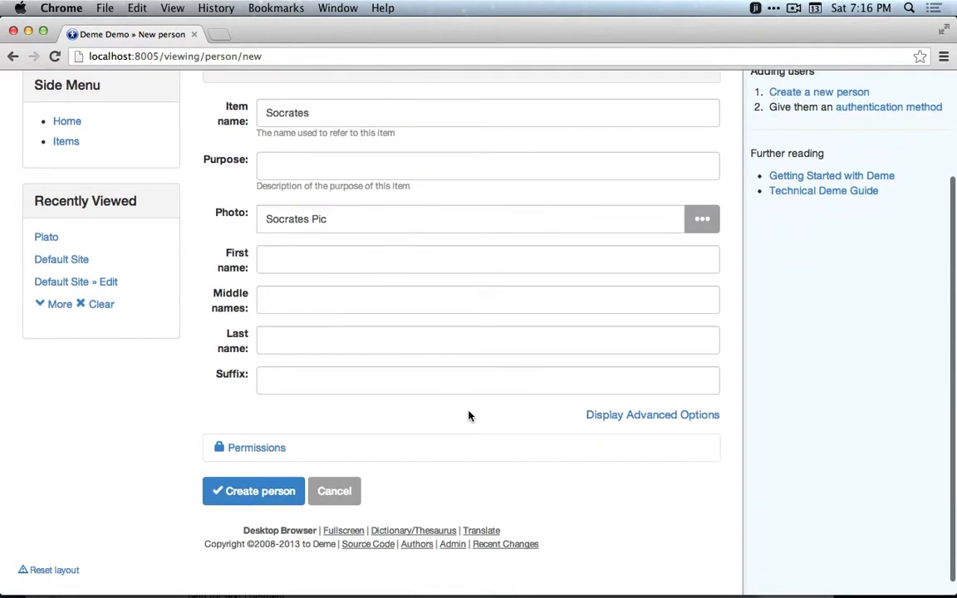
pyautogui.click(289, 262)
pyautogui.write('Socrates')
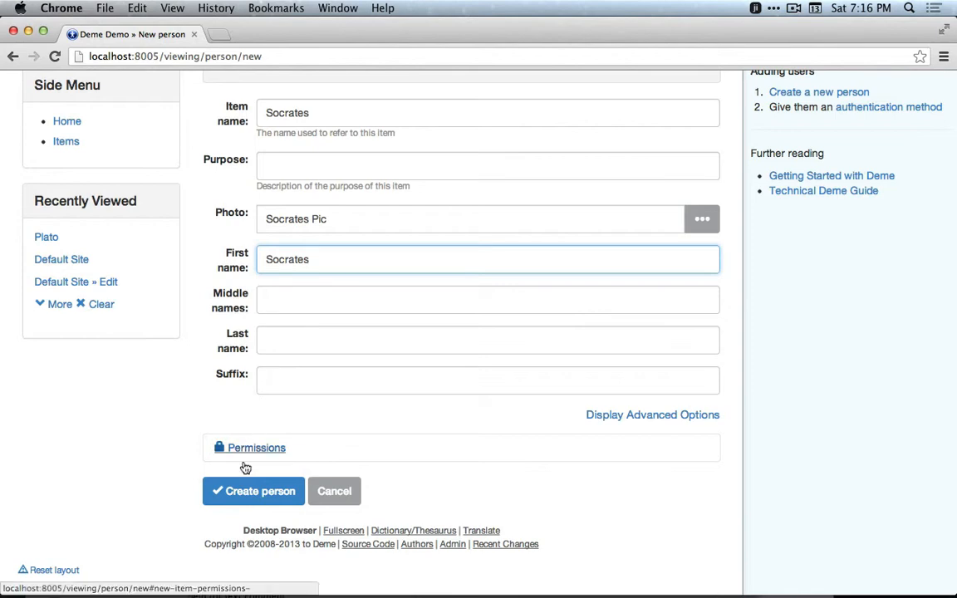
pyautogui.click(239, 493)
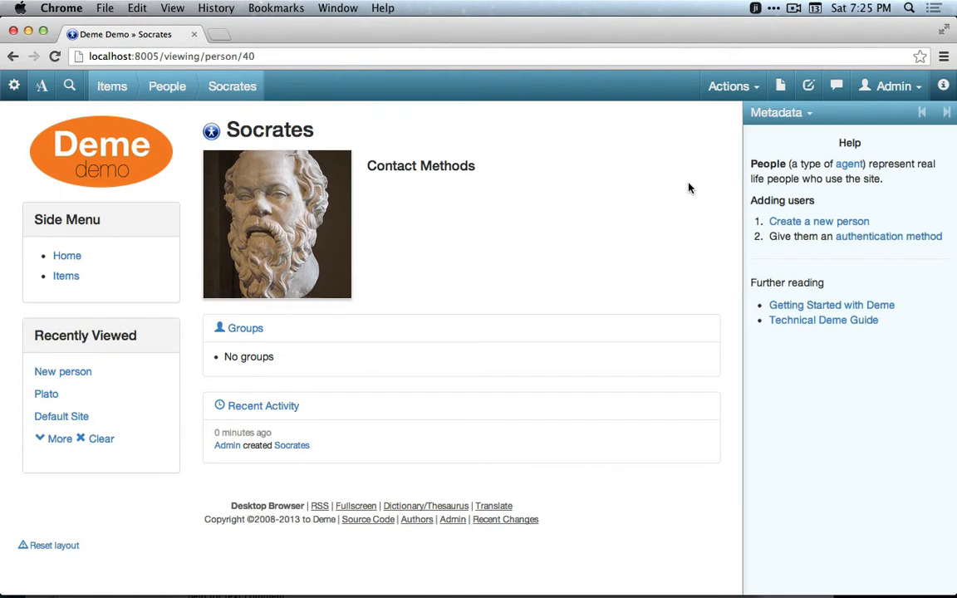
# Start creating a new group with the item name Agora.
pyautogui.click(734, 91)
pyautogui.click(713, 120)
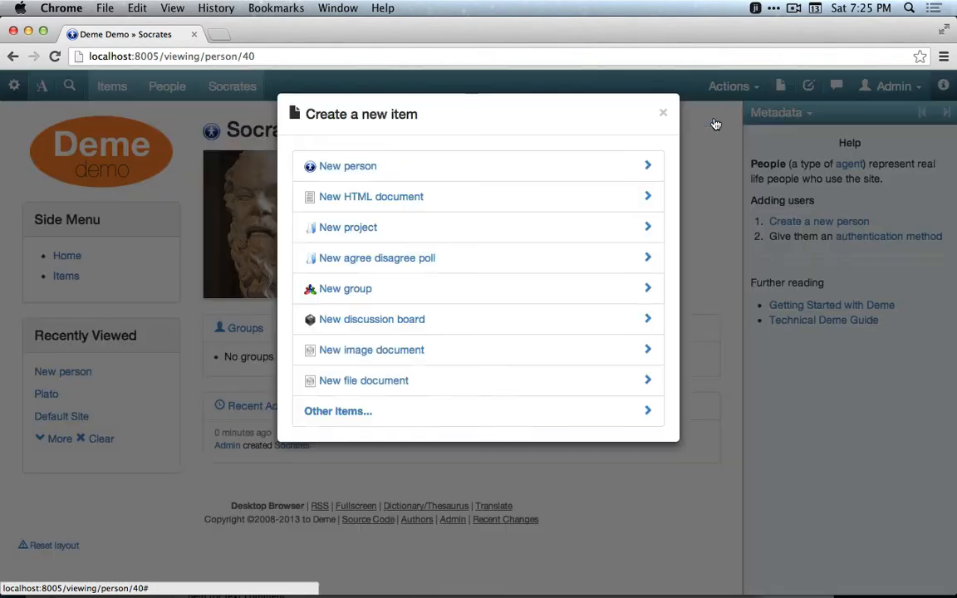
pyautogui.click(432, 297)
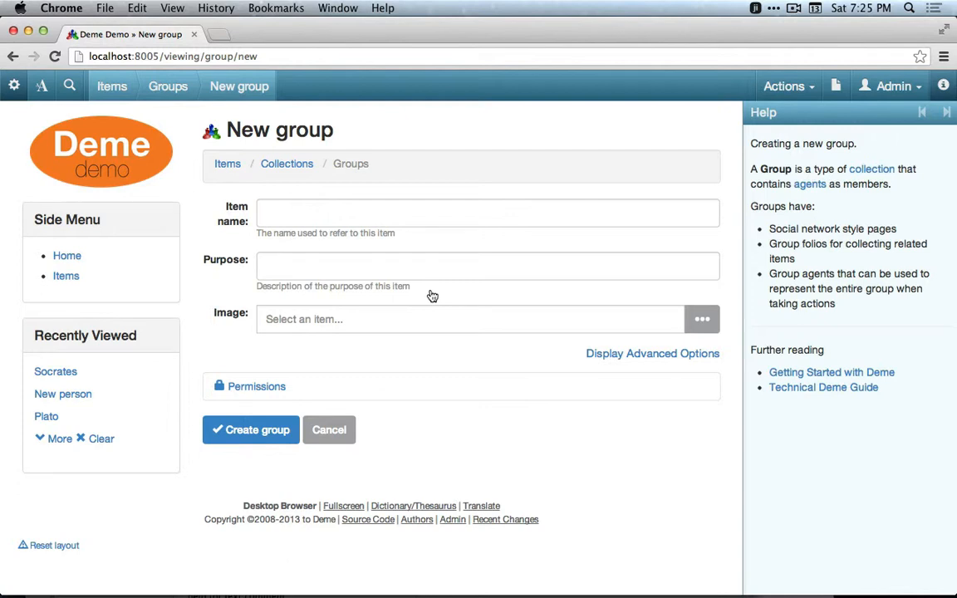
pyautogui.click(263, 212)
pyautogui.write('A')
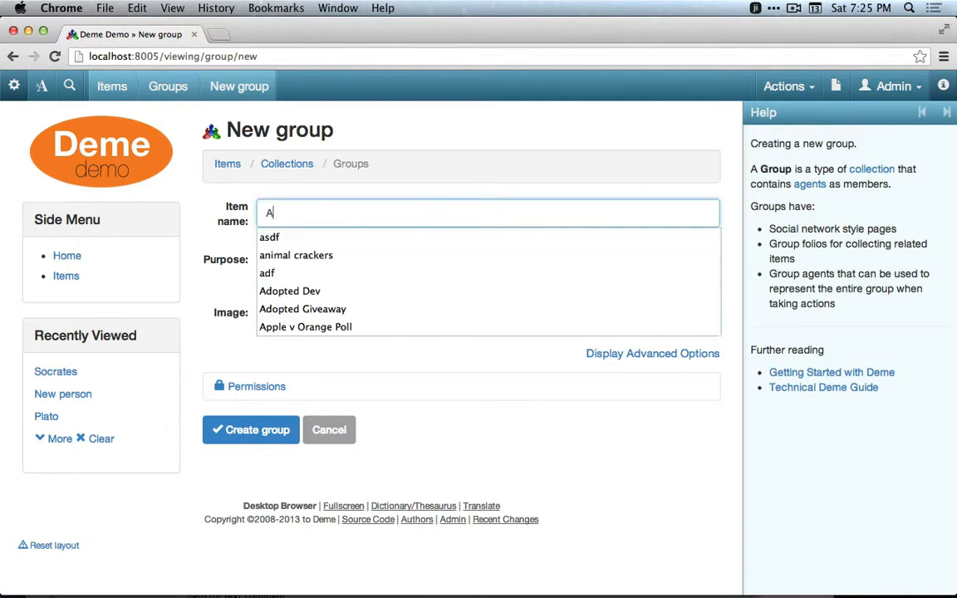
pyautogui.write('gora')
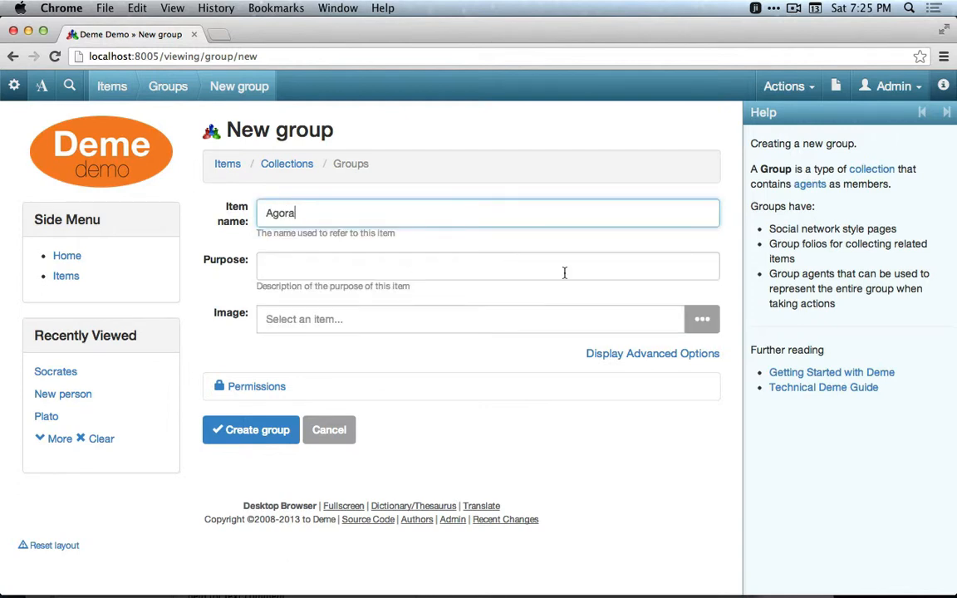
# Set the group's image to a new image document named Agora pic uploaded from agora.jpg, and create the group.
pyautogui.click(701, 319)
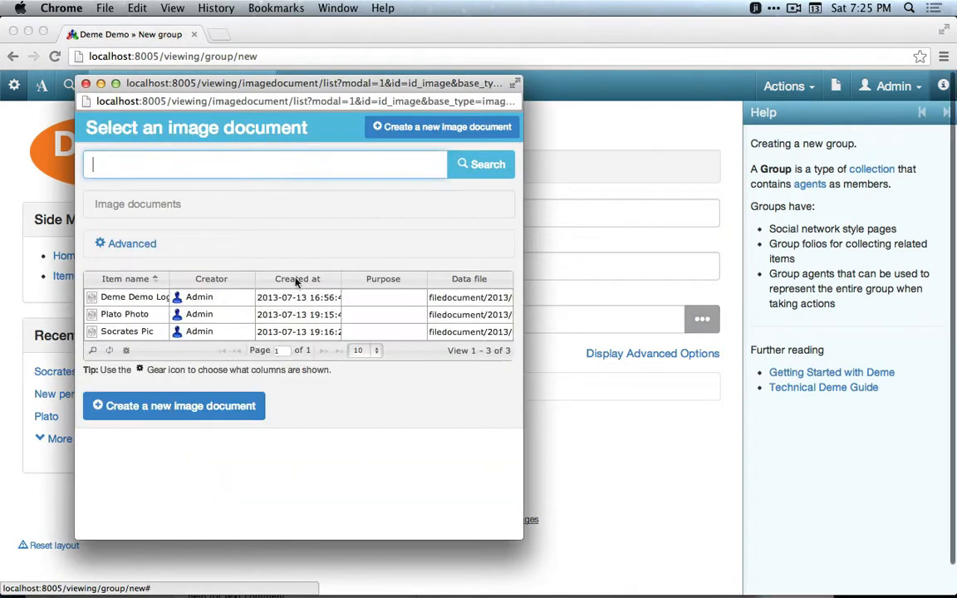
pyautogui.click(412, 127)
pyautogui.click(261, 200)
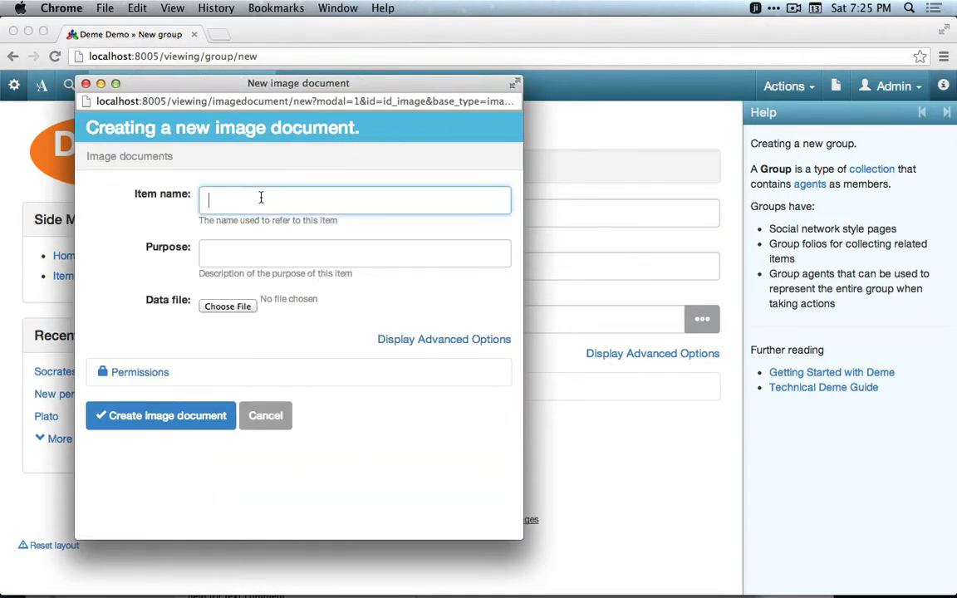
pyautogui.write('Agora pic')
pyautogui.click(223, 309)
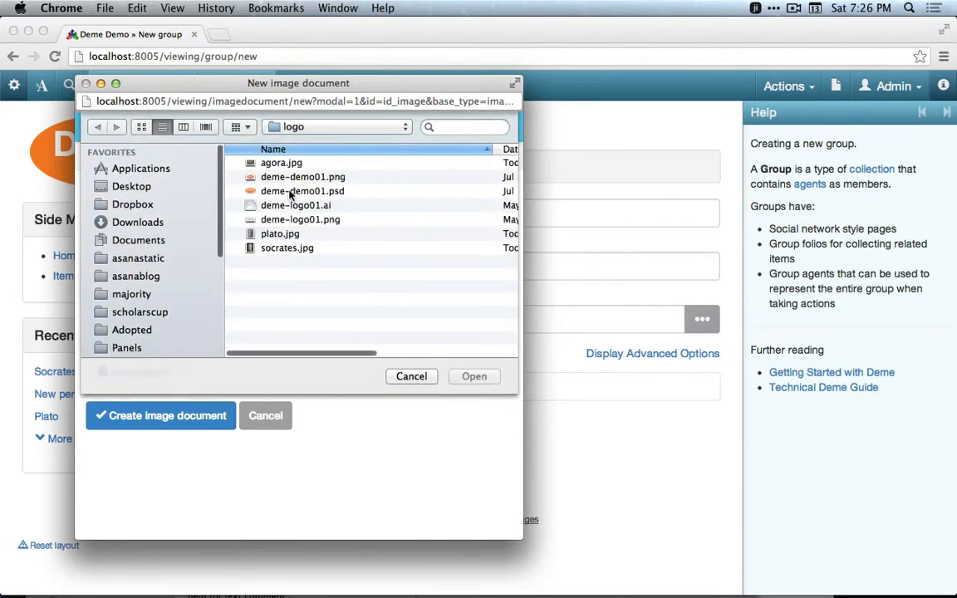
pyautogui.doubleClick(276, 166)
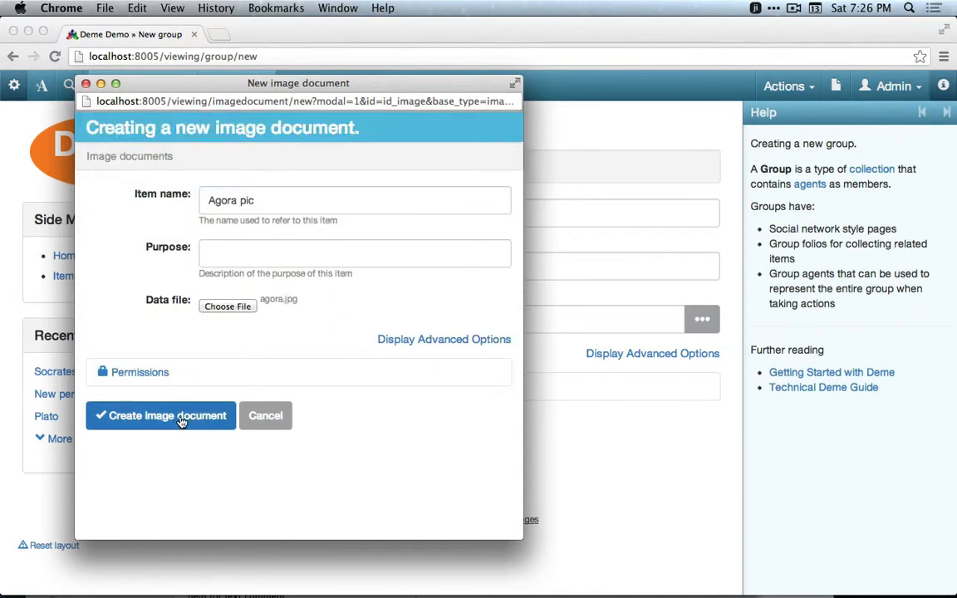
pyautogui.click(180, 423)
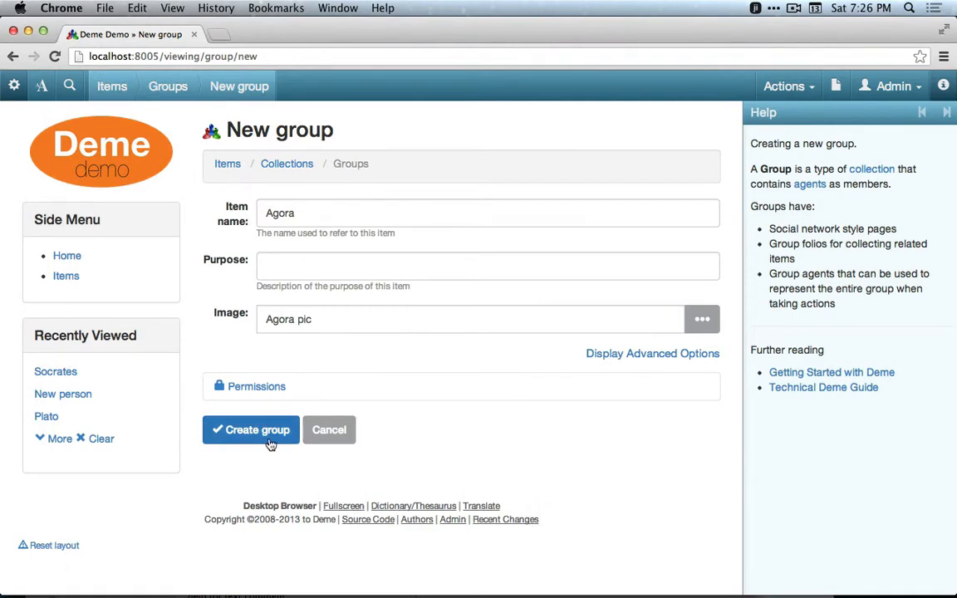
pyautogui.click(276, 440)
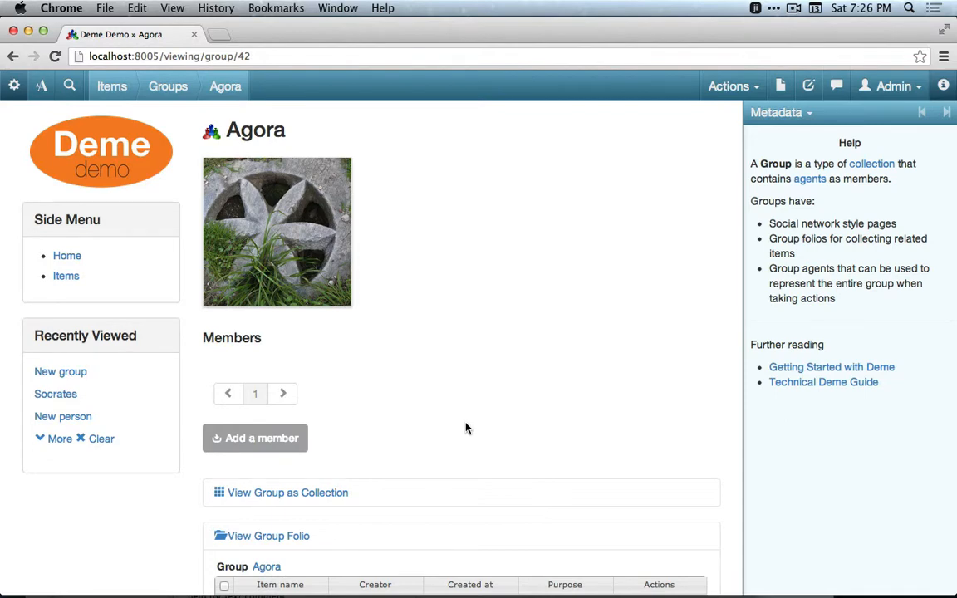
# Add Plato as a member of the Agora group.
pyautogui.click(267, 448)
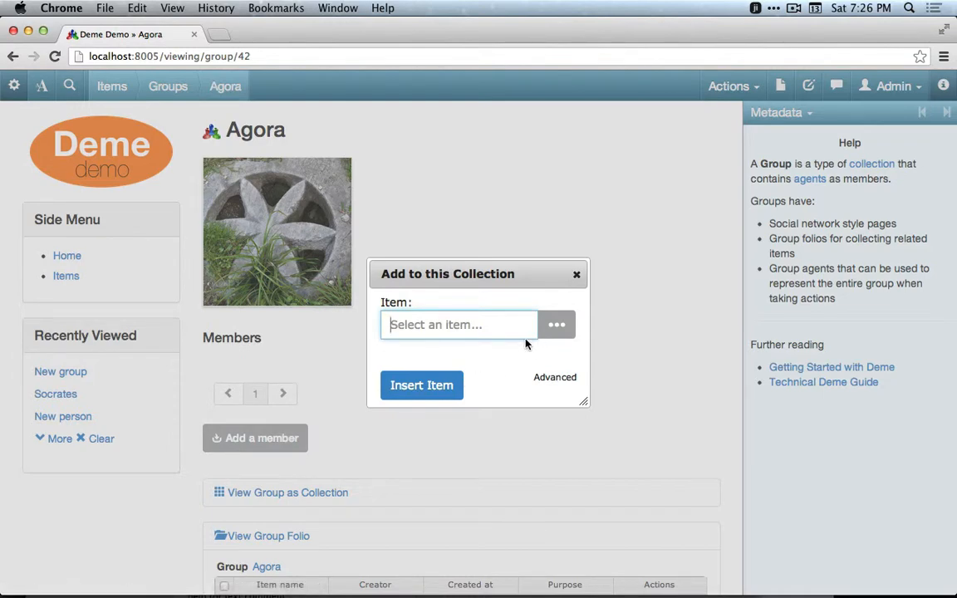
pyautogui.write('plat')
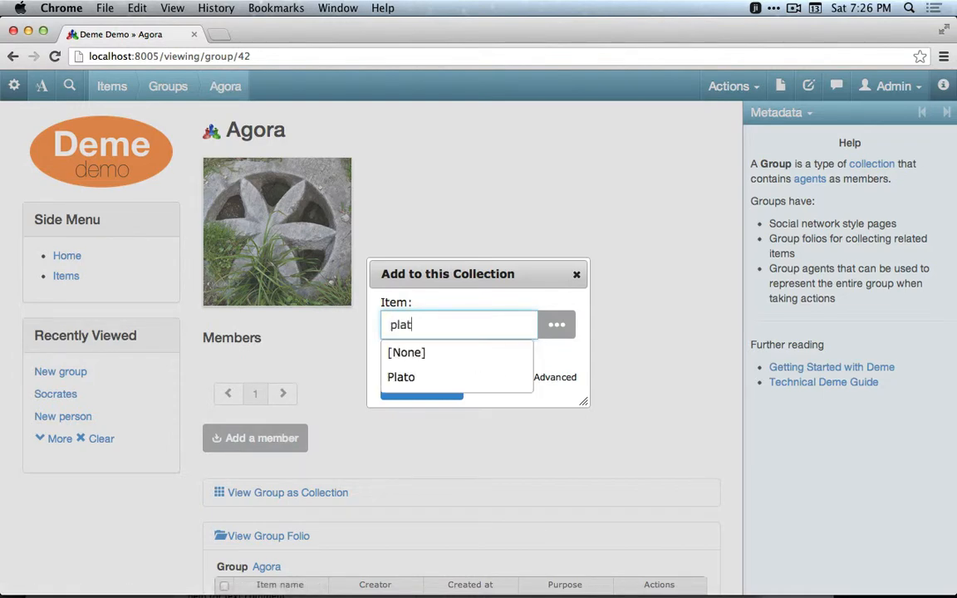
pyautogui.click(466, 385)
pyautogui.click(408, 386)
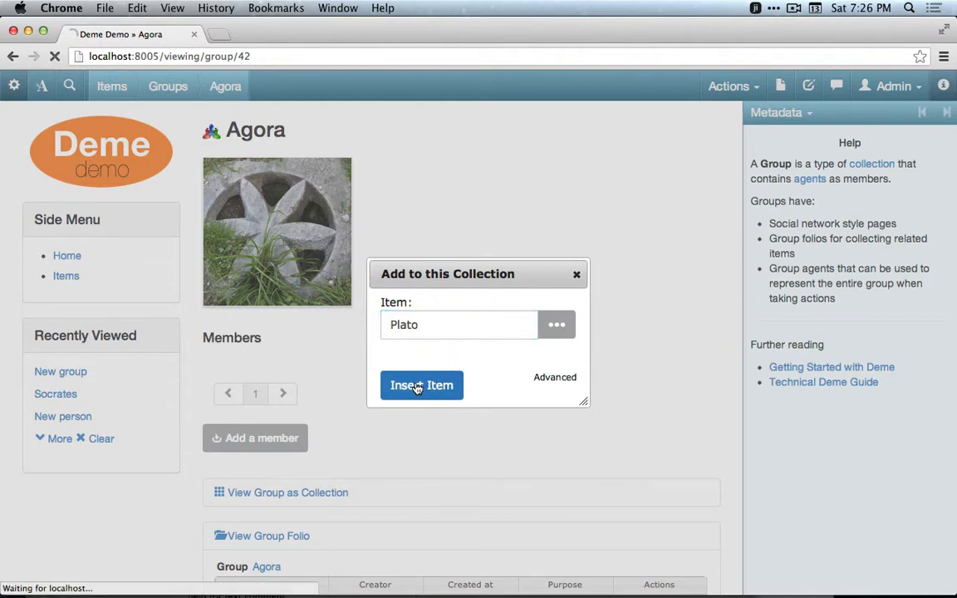
# Add Socrates as another member of the group by picking him from the agent list.
pyautogui.scroll(-2, 416, 388)
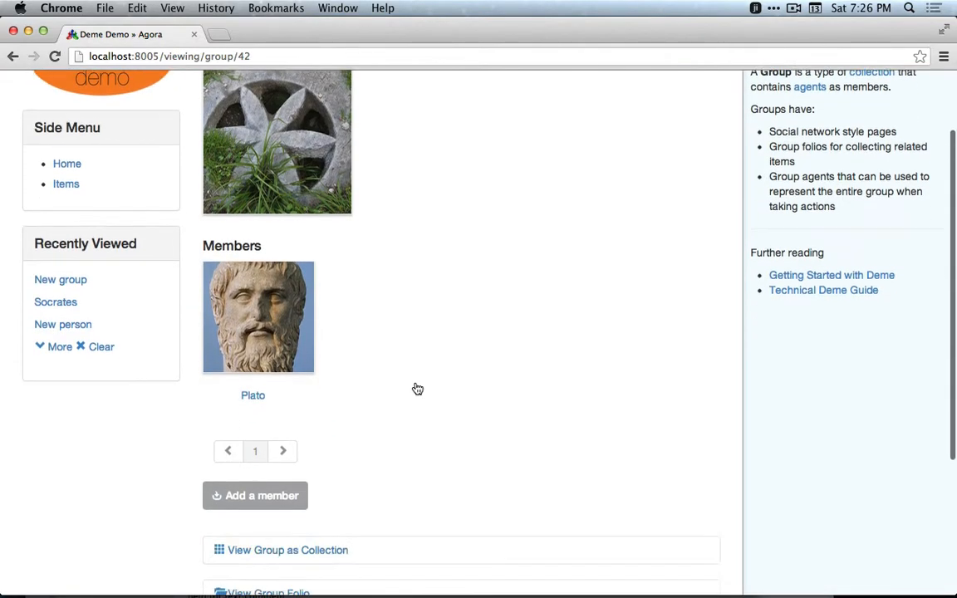
pyautogui.click(258, 493)
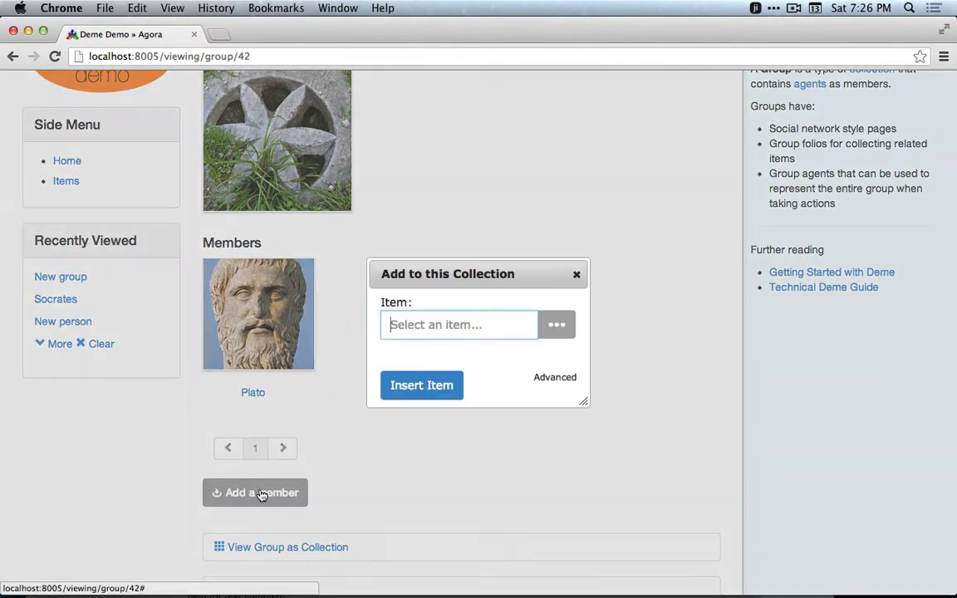
pyautogui.click(554, 328)
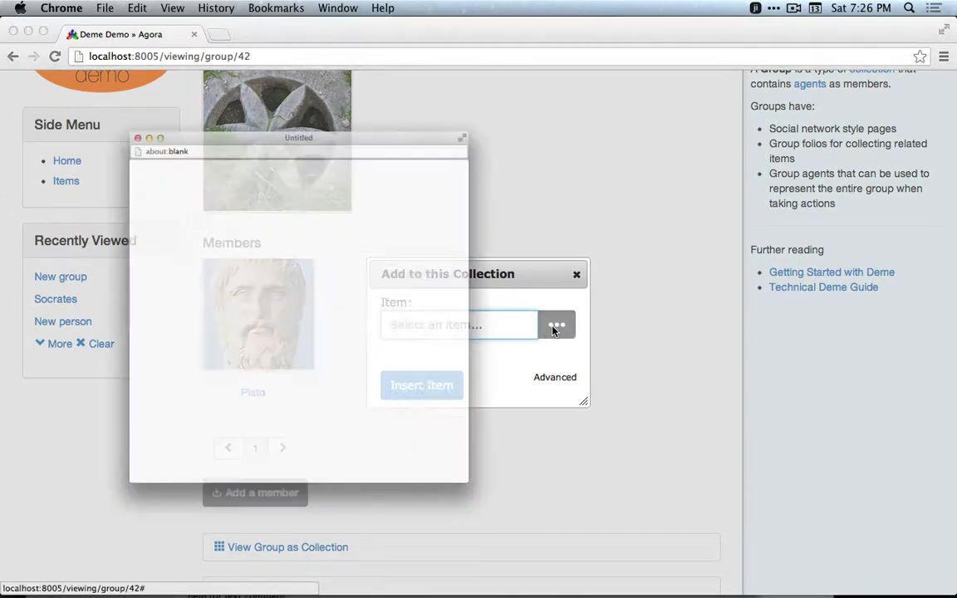
pyautogui.moveTo(341, 86); pyautogui.dragTo(584, 52)
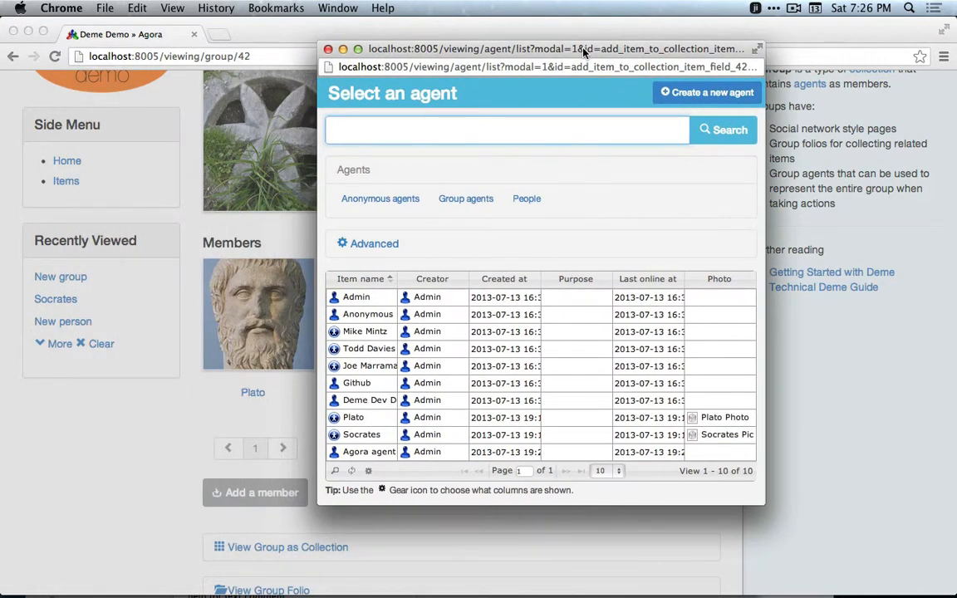
pyautogui.click(362, 437)
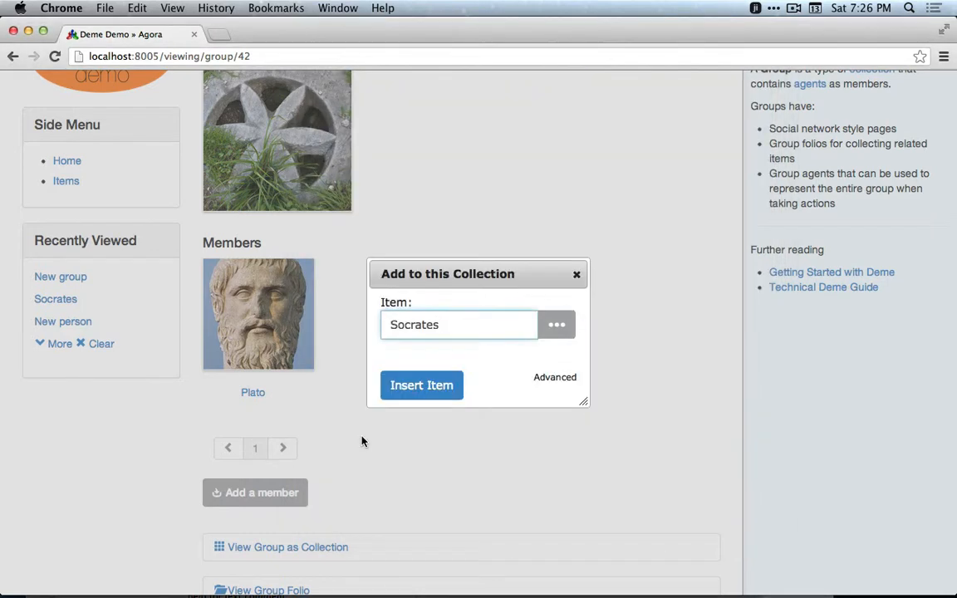
pyautogui.click(433, 388)
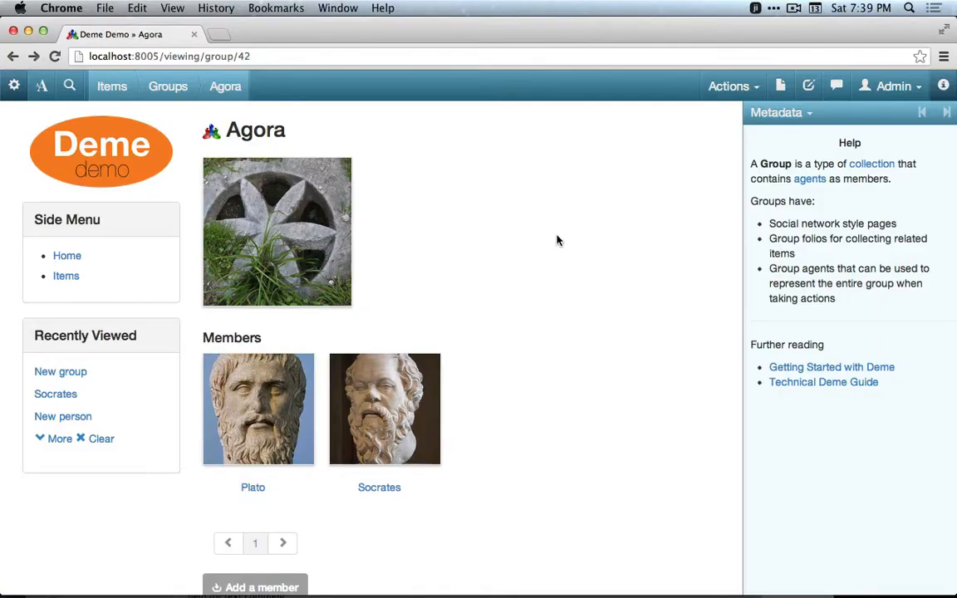
# Start creating a new agree disagree poll with the item name Philosophy Poll.
pyautogui.click(727, 86)
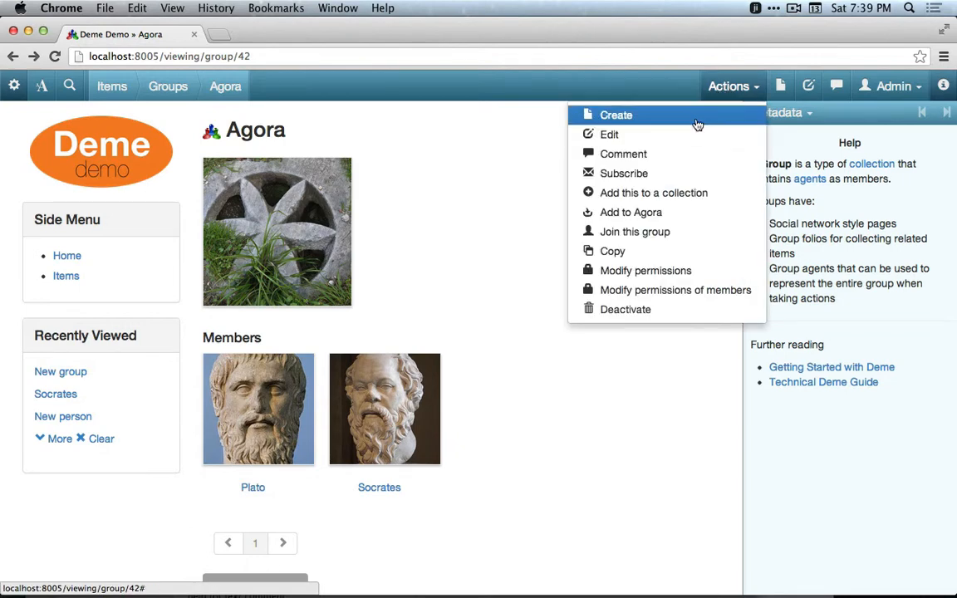
pyautogui.click(696, 122)
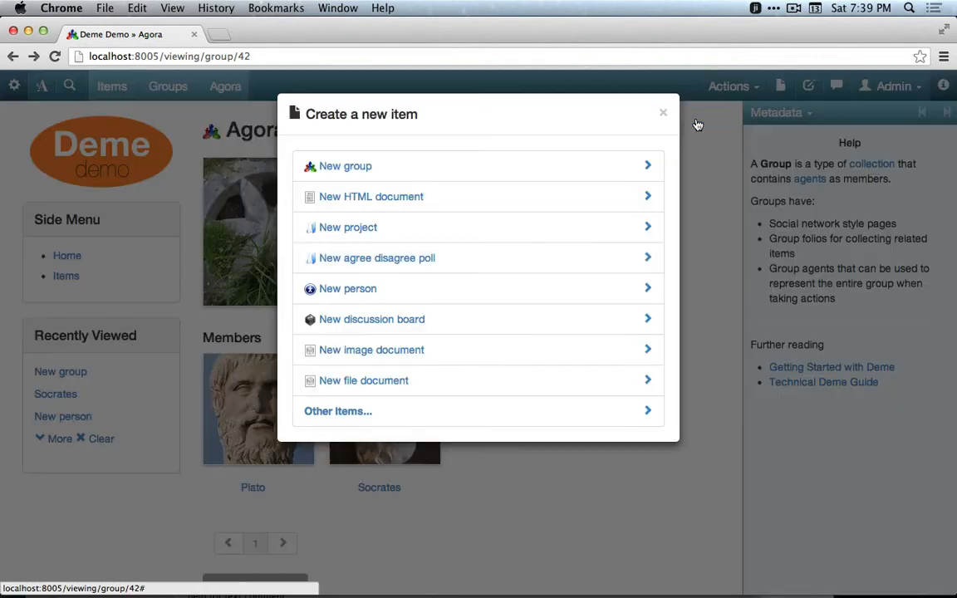
pyautogui.click(380, 259)
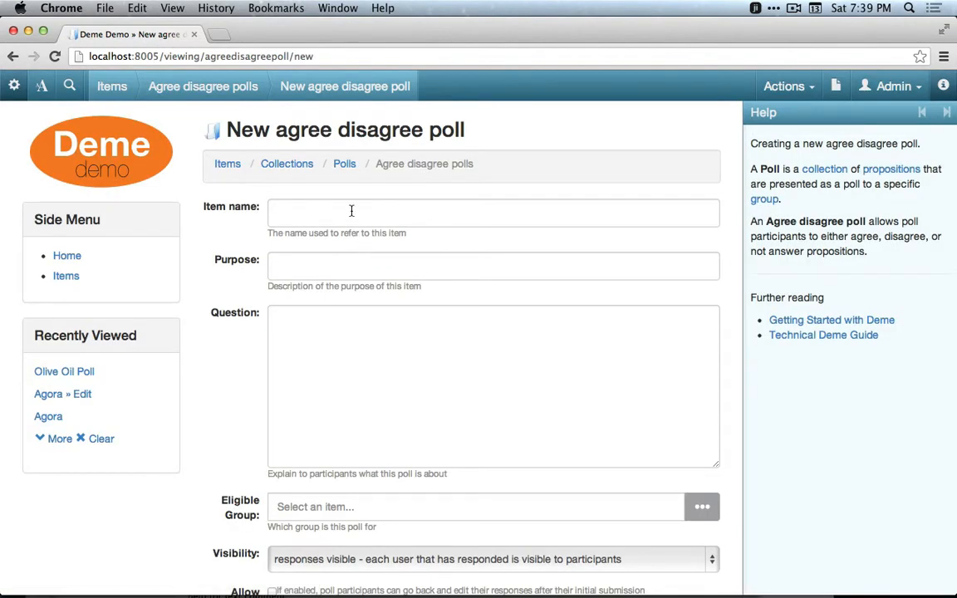
pyautogui.click(352, 211)
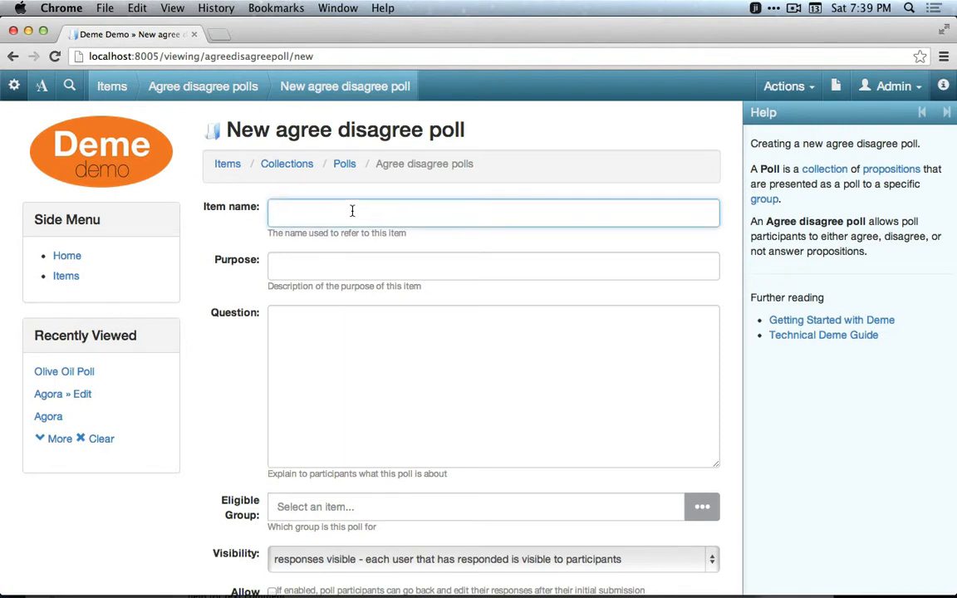
pyautogui.write('Philosophy Poll')
# Set the poll question to "Do you adhere to these philosophical statements?".
pyautogui.click(334, 357)
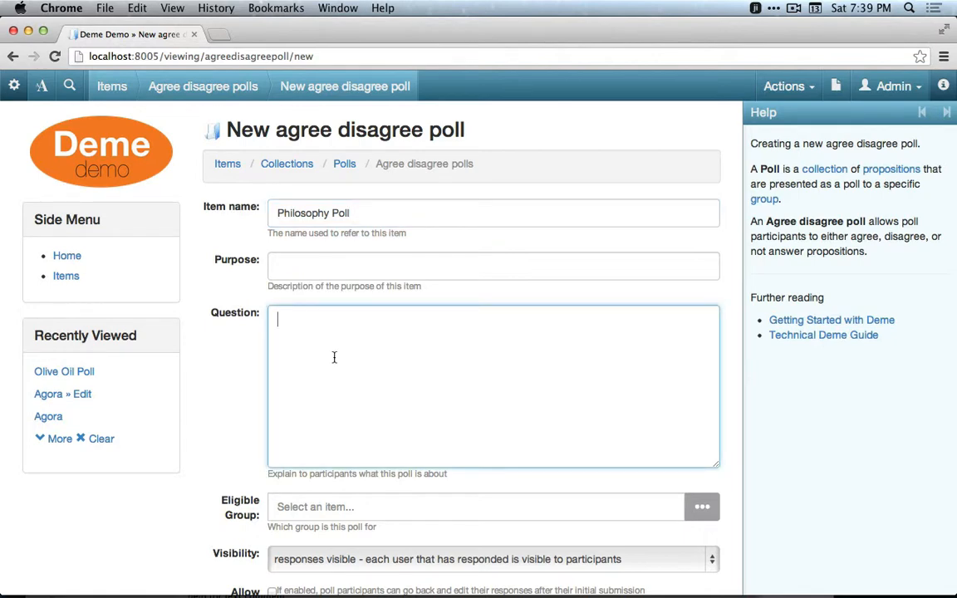
pyautogui.write('Do you adhere to ')
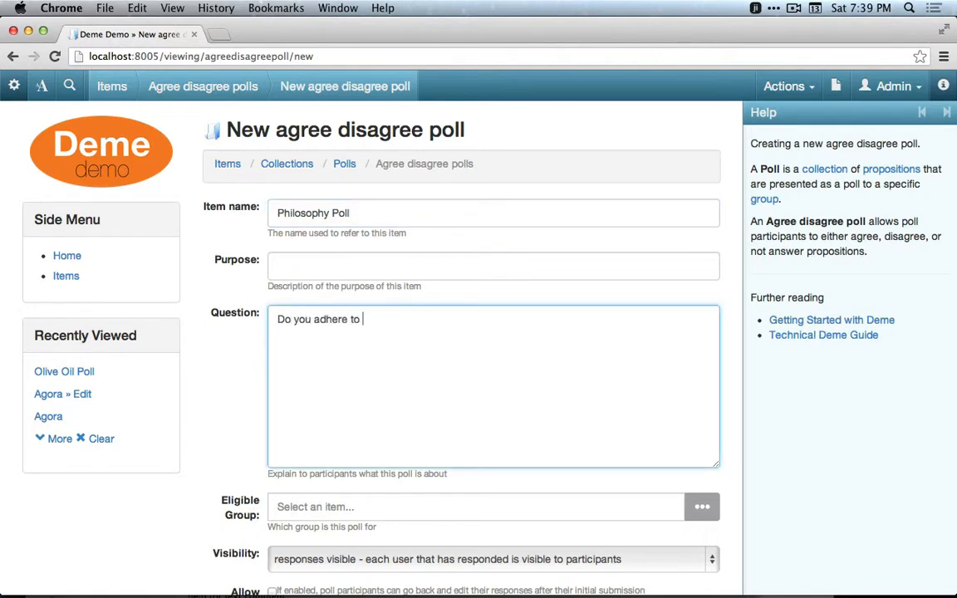
pyautogui.write('these')
pyautogui.press('BackSpace')
pyautogui.write('se philosophical ')
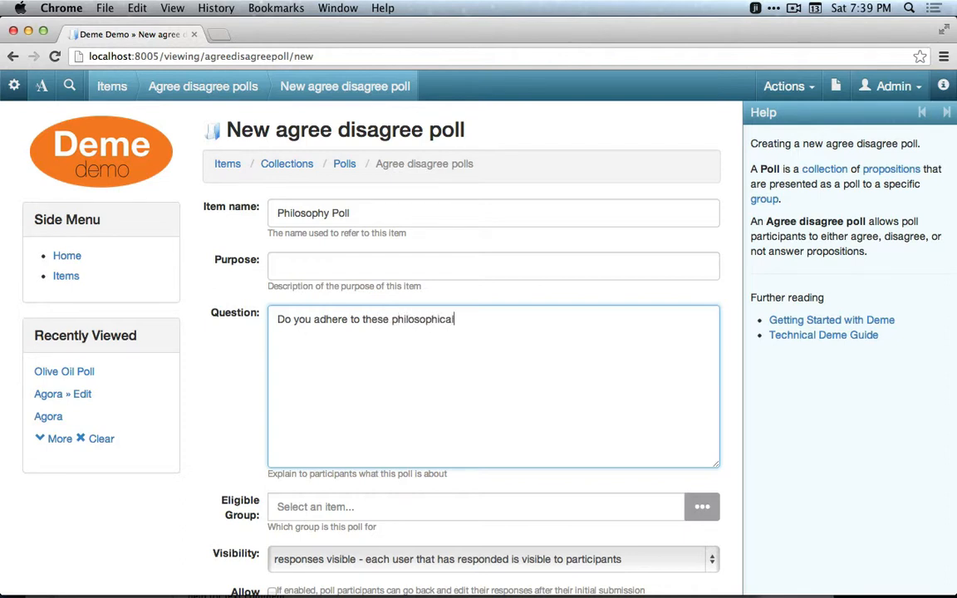
pyautogui.write('statements?')
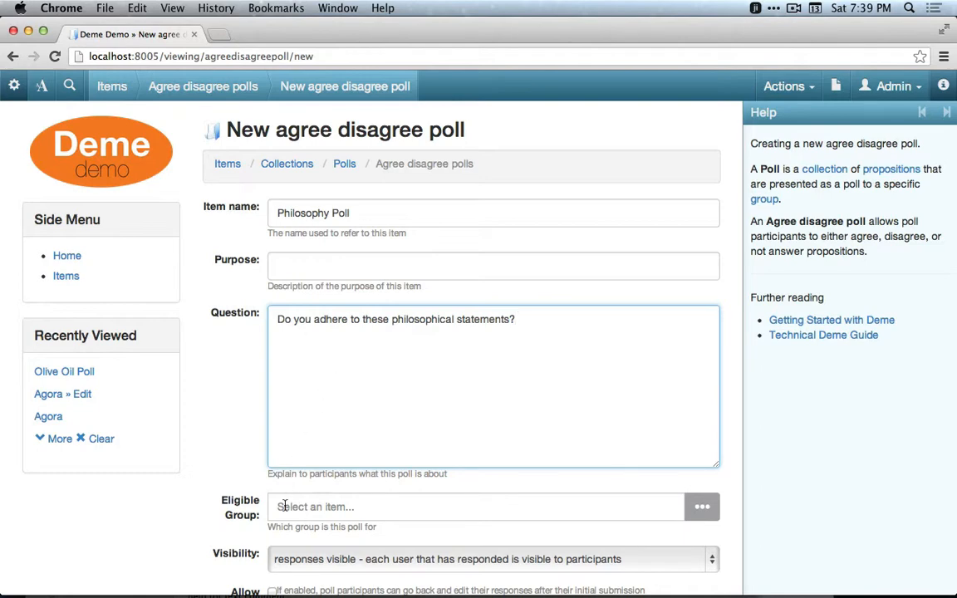
# Choose Agora as the poll's eligible group and create the poll.
pyautogui.click(303, 509)
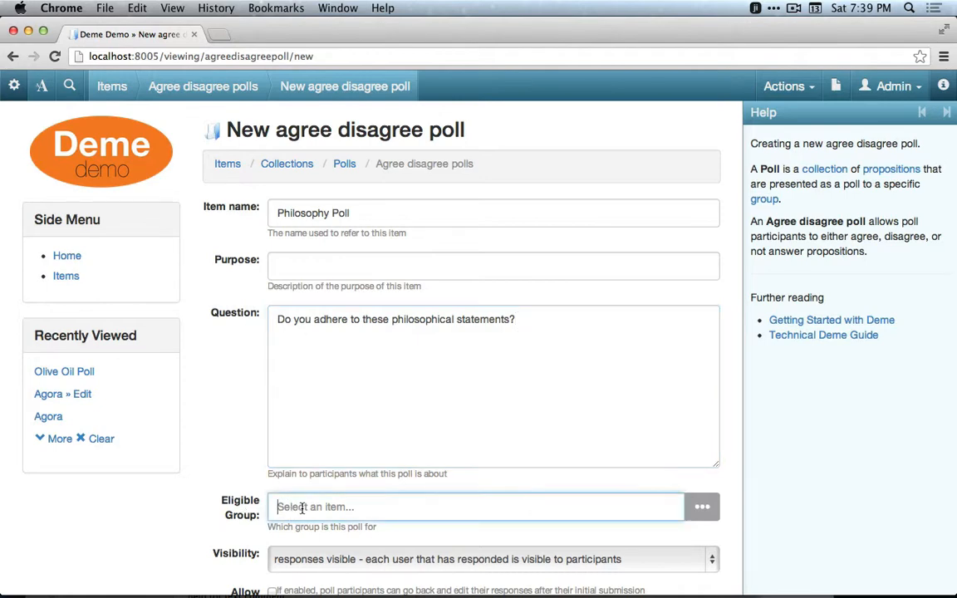
pyautogui.click(706, 509)
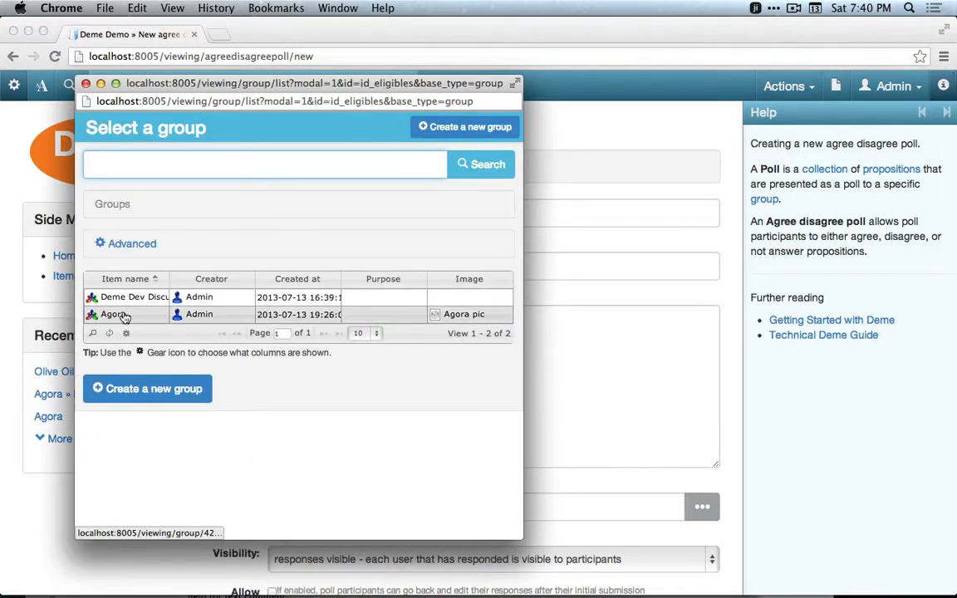
pyautogui.click(122, 316)
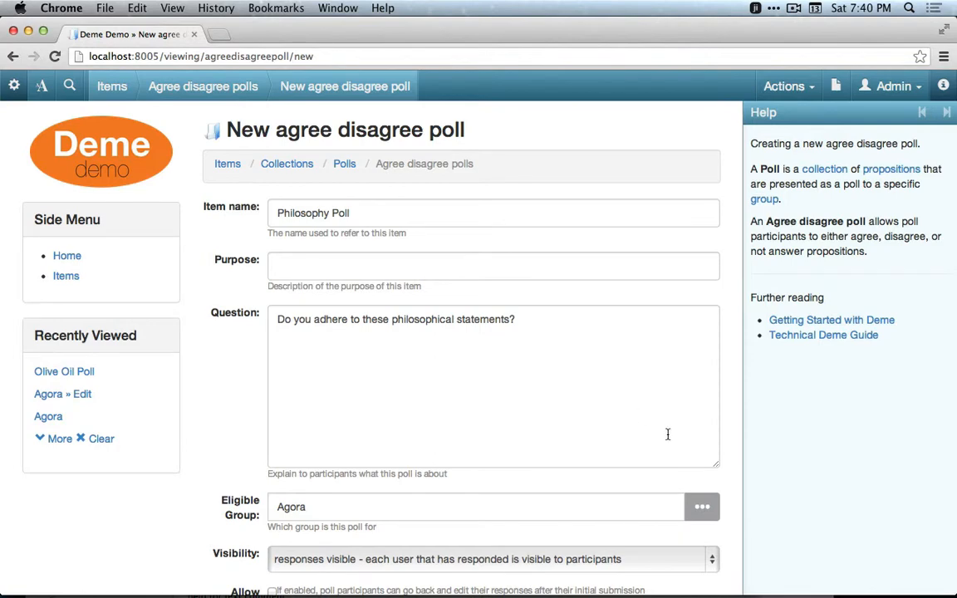
pyautogui.scroll(-4, 667, 435)
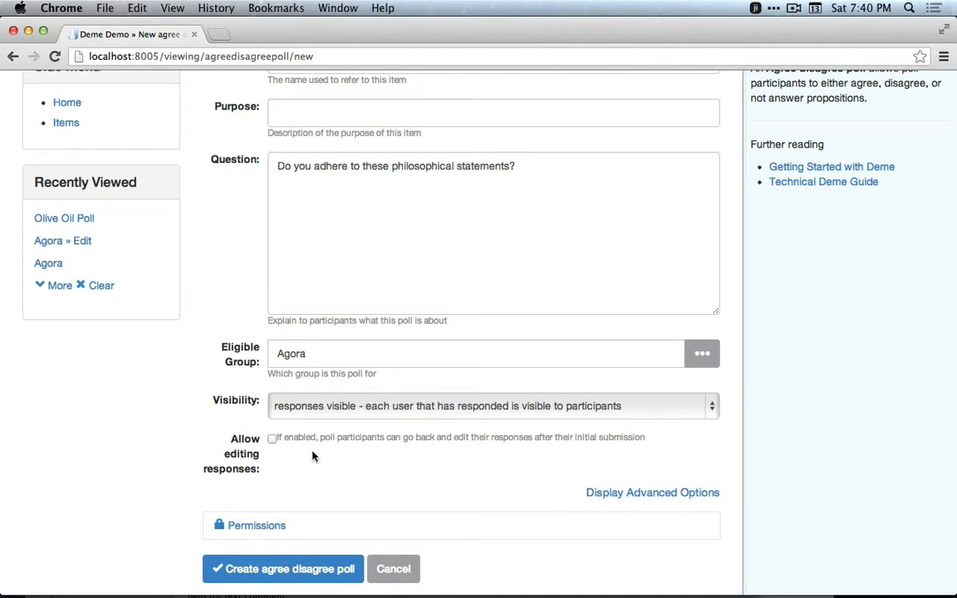
pyautogui.click(291, 570)
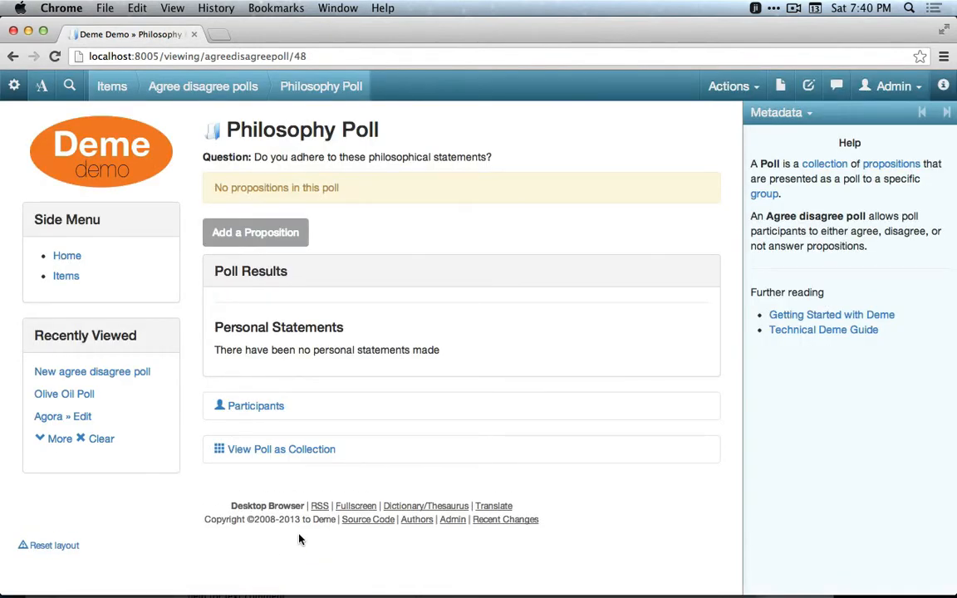
# Start adding a proposition to the poll and name it Wisdom.
pyautogui.click(275, 242)
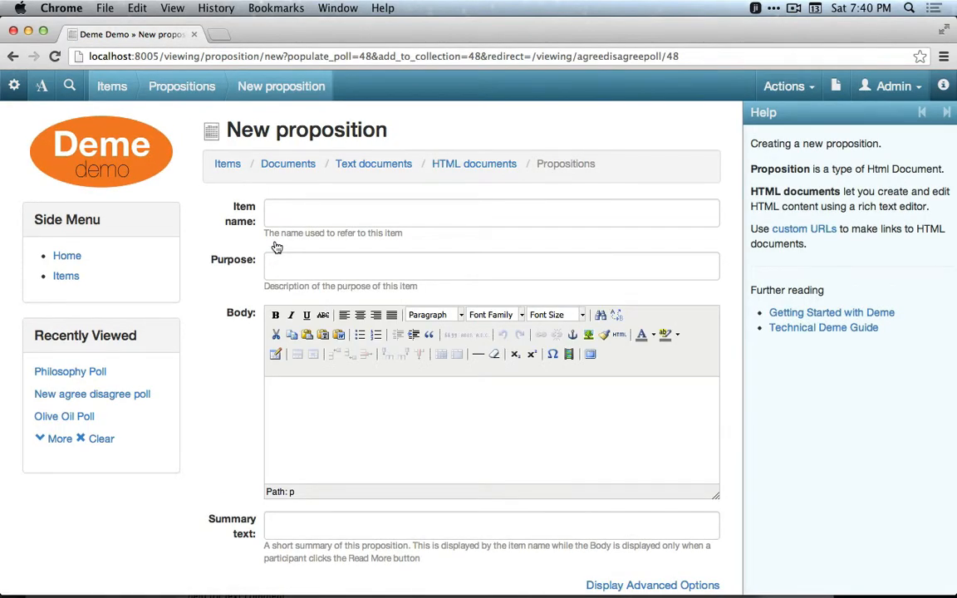
pyautogui.click(314, 209)
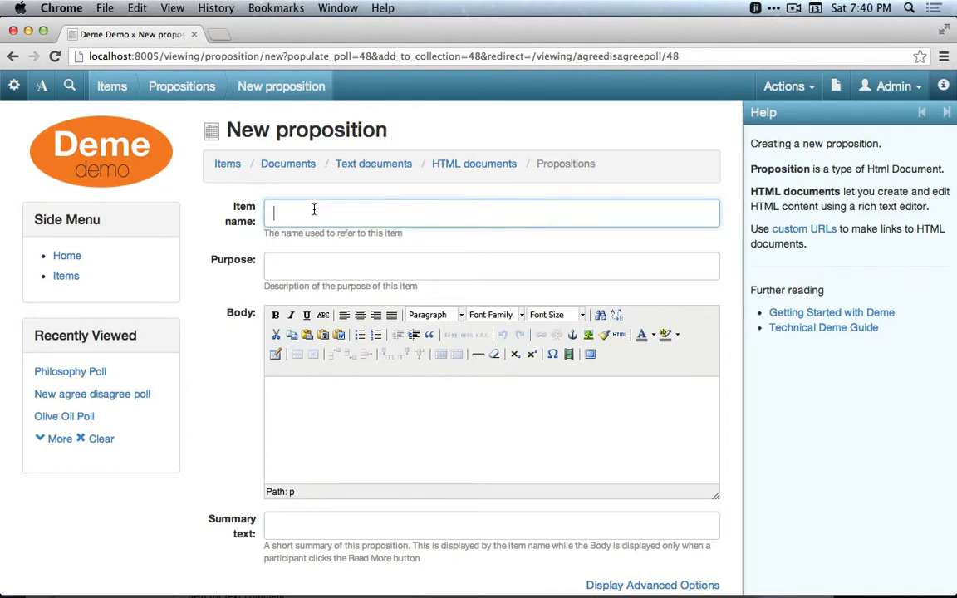
pyautogui.write('Wisdom')
# Set the proposition's summary text to "Wisdom means knowing that you know nothing".
pyautogui.click(316, 522)
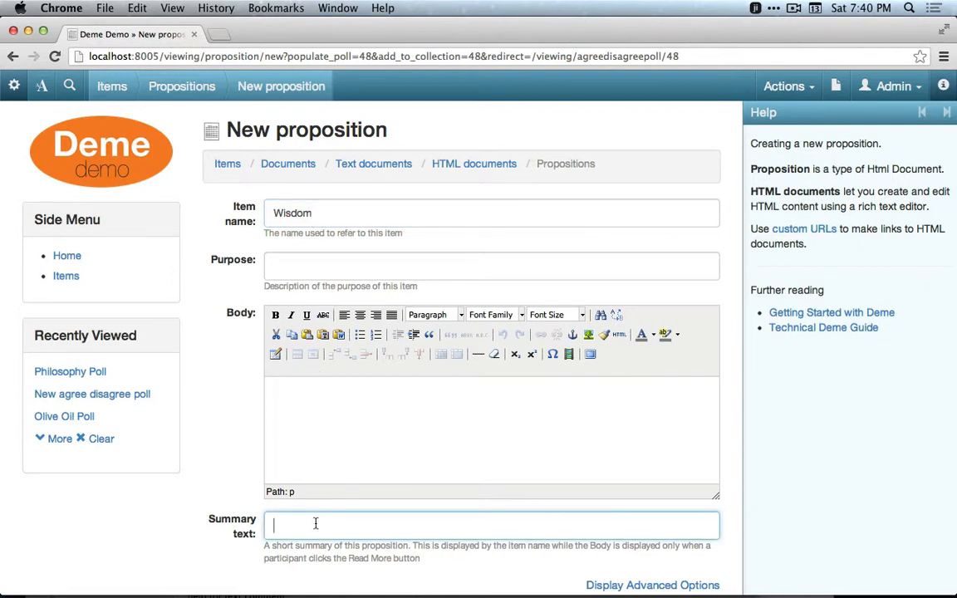
pyautogui.write('Wisdom means knowing that ou know nothing')
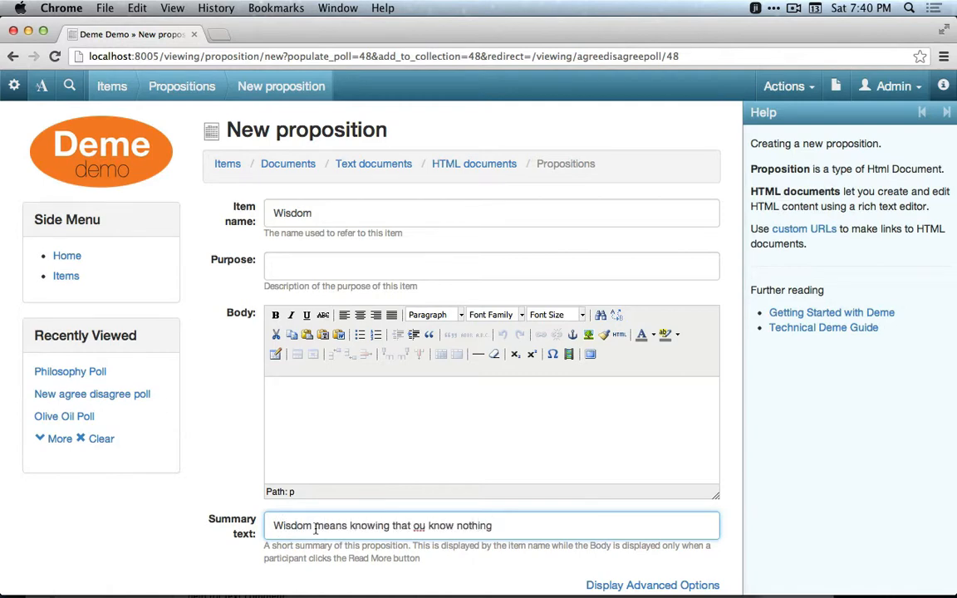
pyautogui.click(413, 525)
pyautogui.write('y')
# Paste the prepared essay text into the proposition body and create the proposition.
pyautogui.click(442, 438)
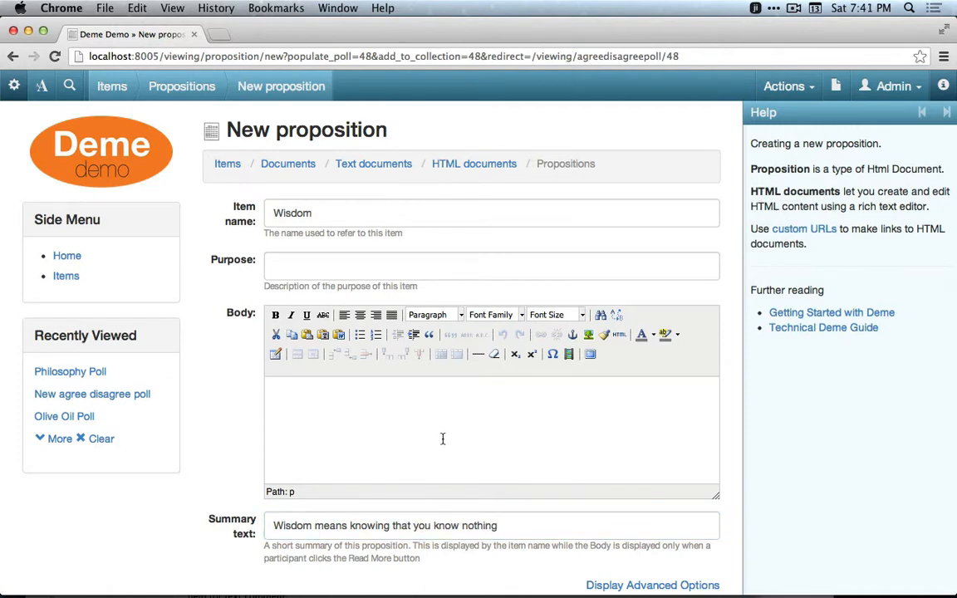
pyautogui.press('super+v')
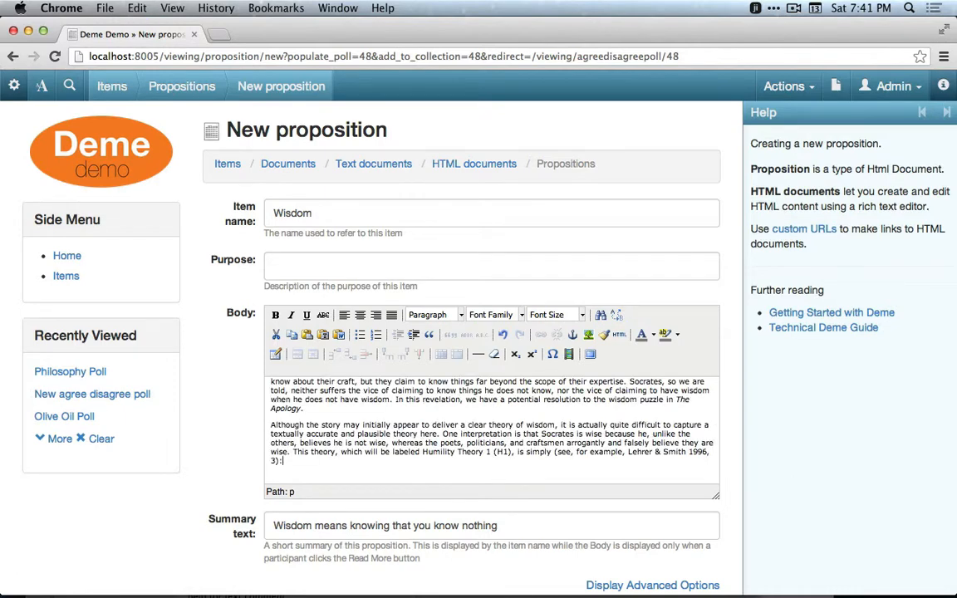
pyautogui.scroll(-4, 478, 332)
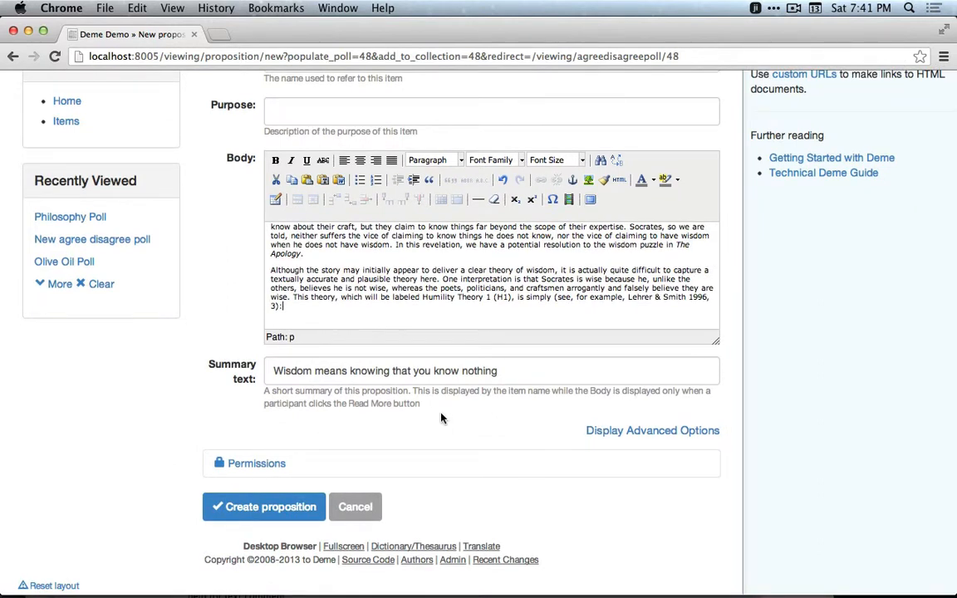
pyautogui.click(256, 516)
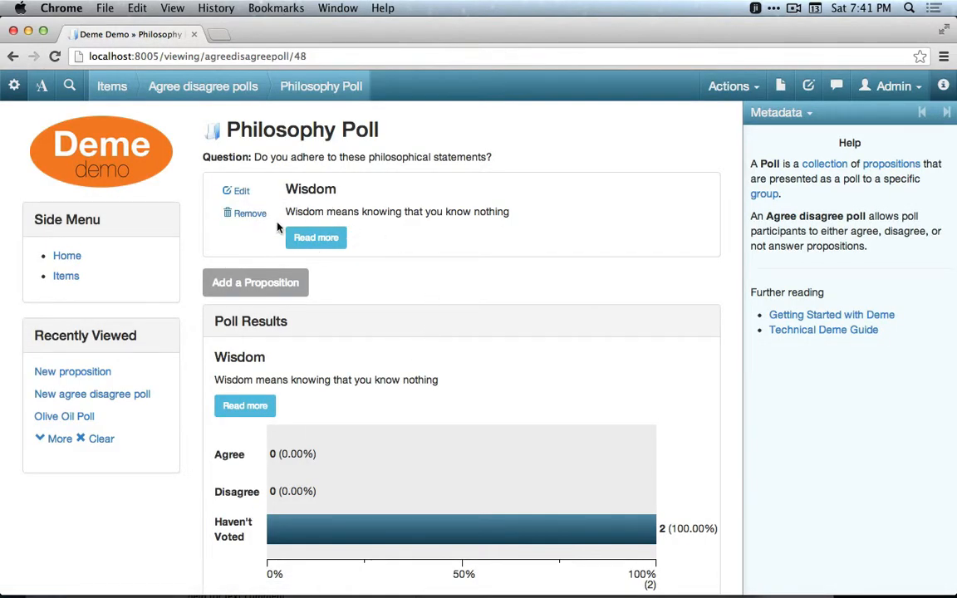
# Open the Wisdom proposition's full text and close it again.
pyautogui.click(322, 243)
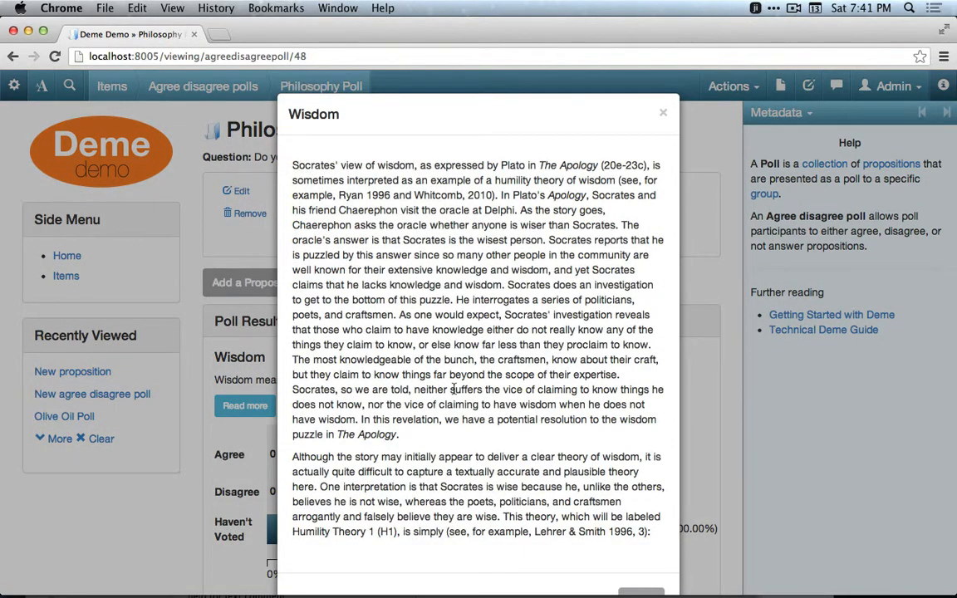
pyautogui.click(663, 115)
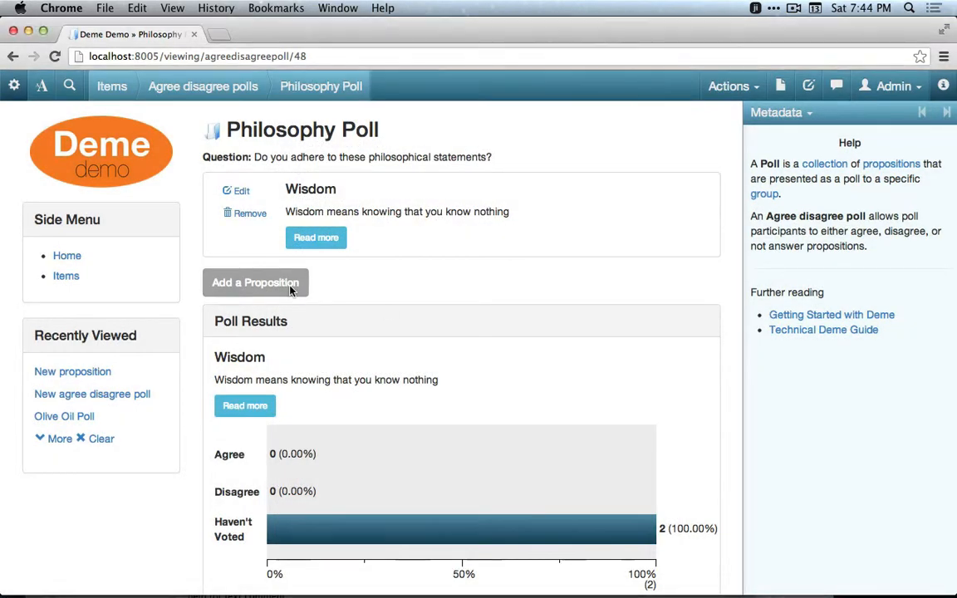
# Add a proposition named Children with the summary "An honest man is always a child." and create it.
pyautogui.click(263, 282)
pyautogui.write('Children')
pyautogui.click(490, 525)
pyautogui.write('An honest man is always ')
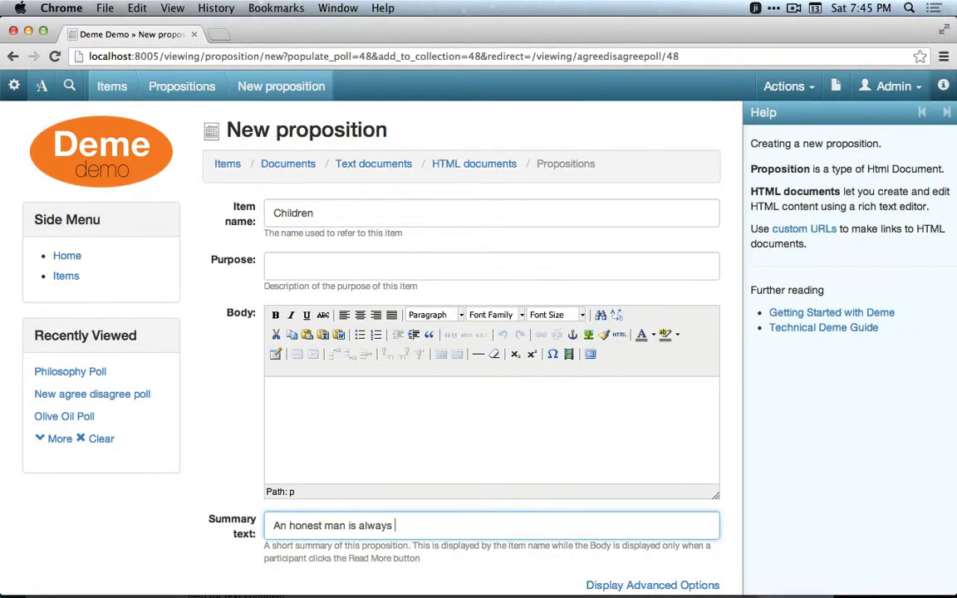
pyautogui.write('a child.')
pyautogui.scroll(-5, 490, 465)
pyautogui.click(288, 482)
# Add a proposition named Marriage with the summary "If you find a good wife you'll be happy, if not you'll become a philosopher".
pyautogui.click(259, 343)
pyautogui.click(358, 213)
pyautogui.write('Marriage')
pyautogui.click(349, 524)
pyautogui.write("If you find a good wife you'l")
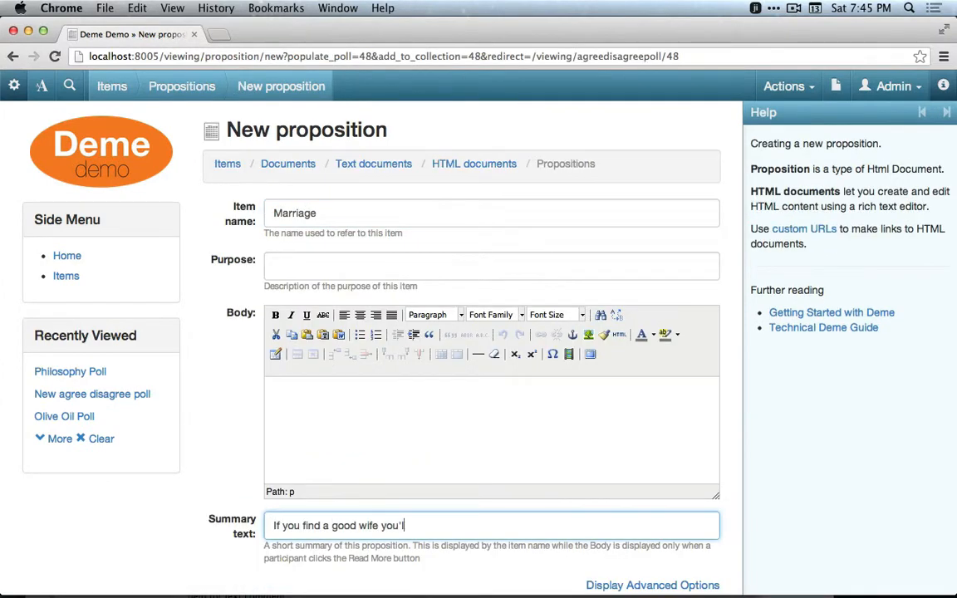
pyautogui.write("l be happy, if not you'll become a philos")
pyautogui.write('opher')
pyautogui.press('Return')
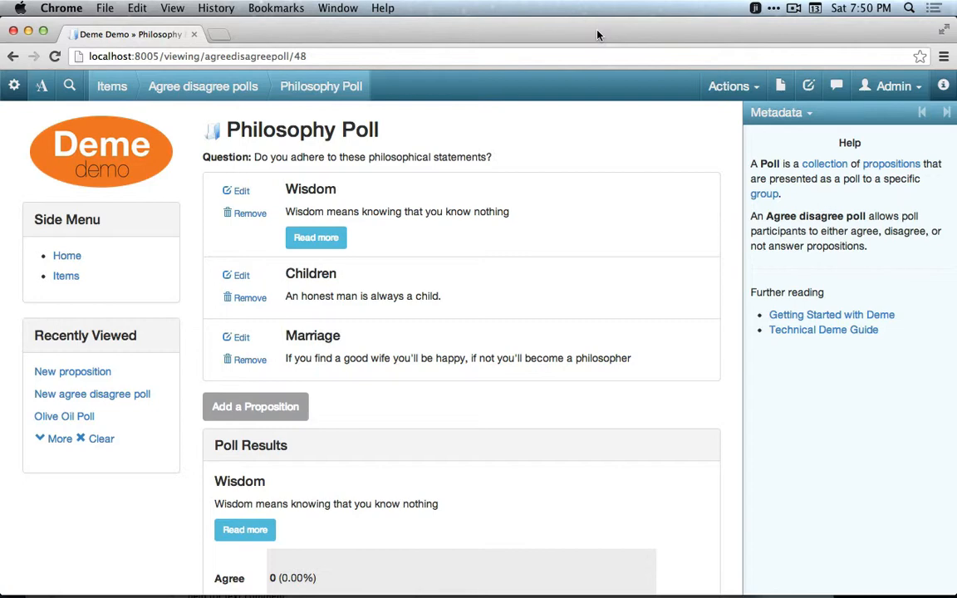
# Log in as Socrates and return to the Philosophy Poll page.
pyautogui.click(885, 88)
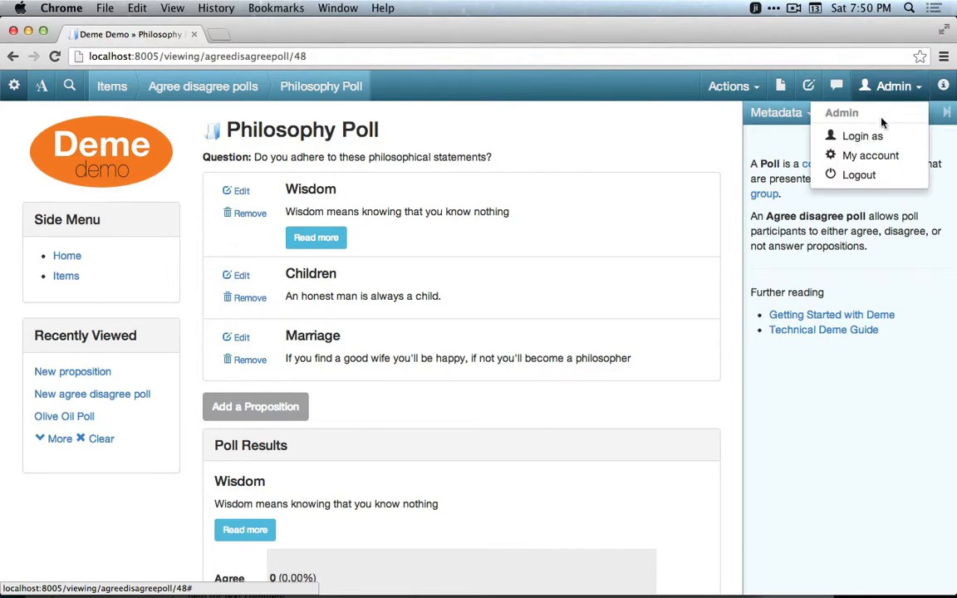
pyautogui.click(881, 138)
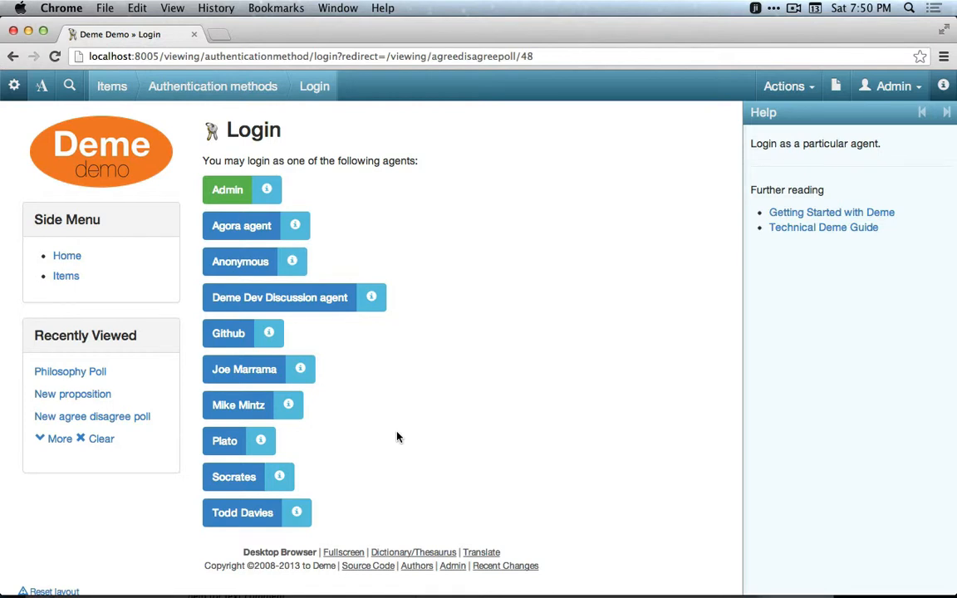
pyautogui.click(224, 476)
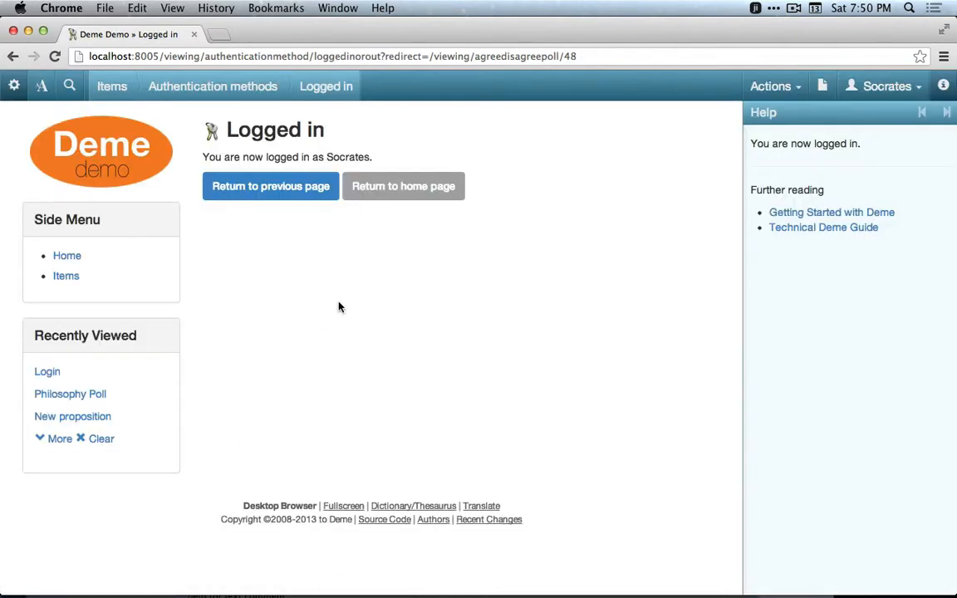
pyautogui.click(295, 198)
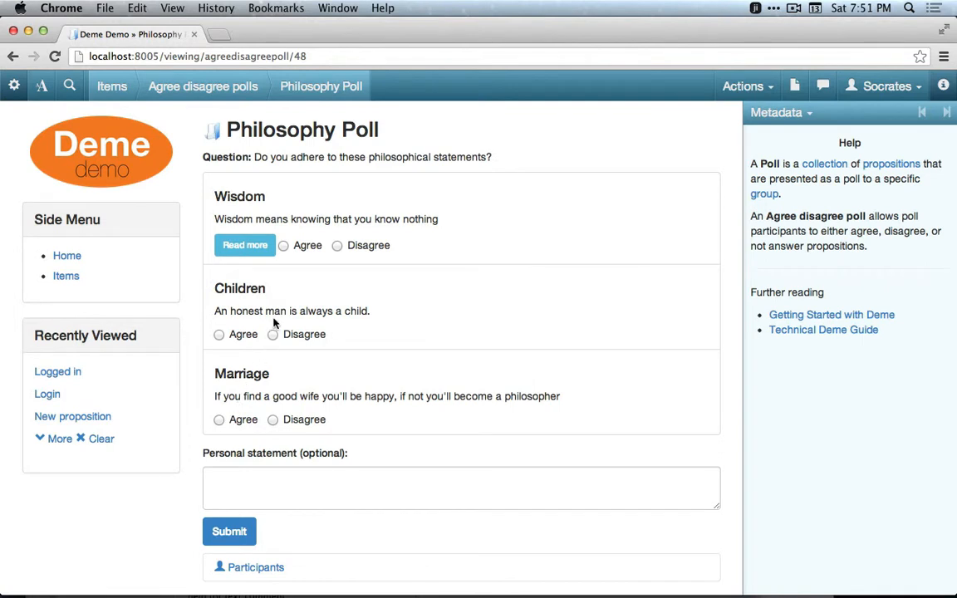
# Vote Agree on all three propositions, add the personal statement "So true!" and submit.
pyautogui.click(302, 252)
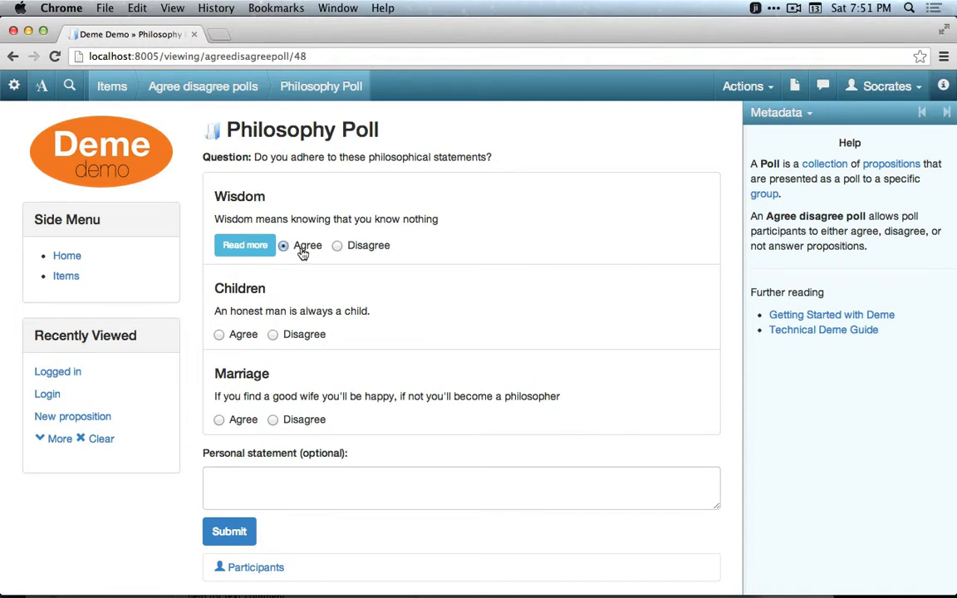
pyautogui.click(243, 343)
pyautogui.click(244, 420)
pyautogui.click(256, 477)
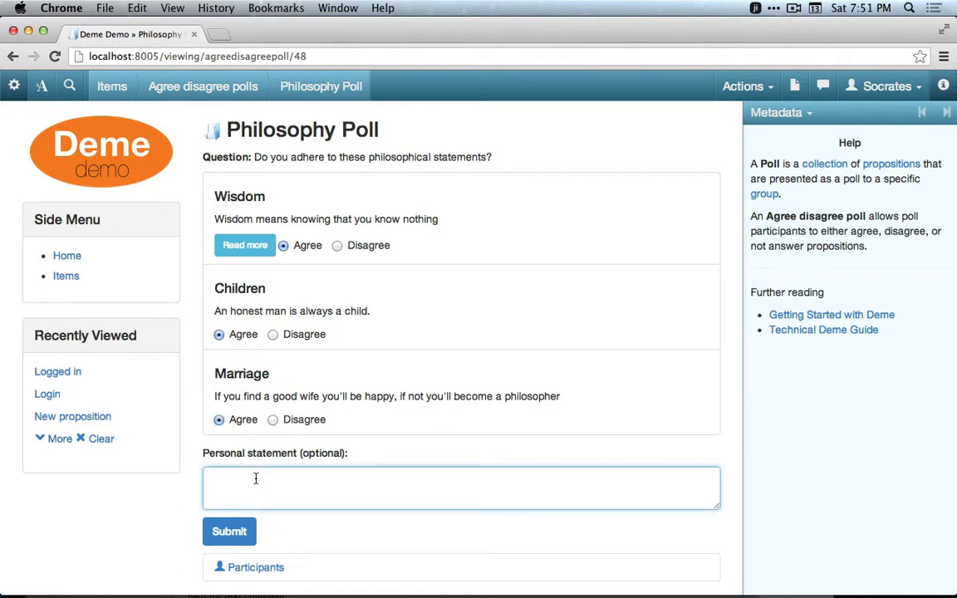
pyautogui.write('So true!')
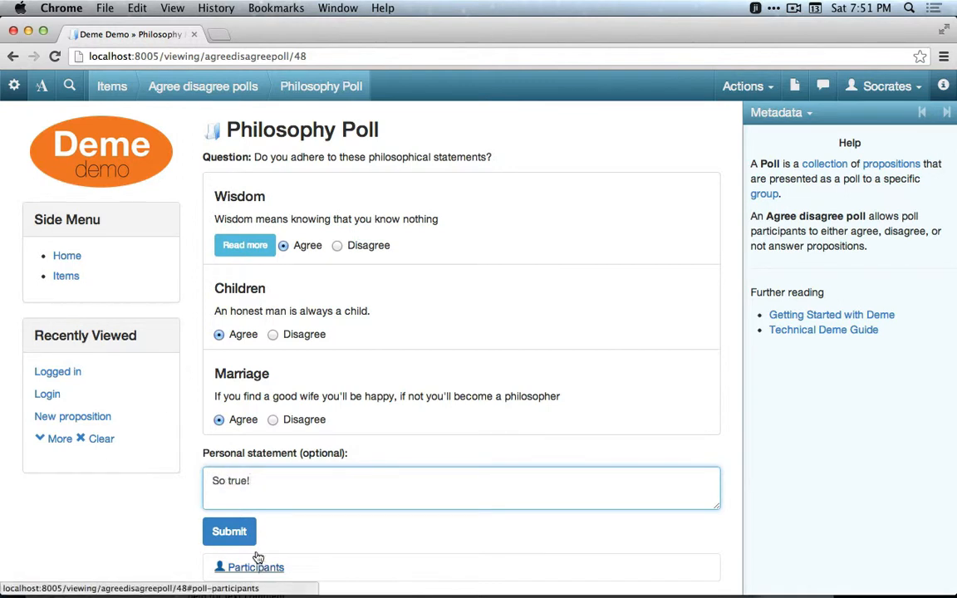
pyautogui.click(245, 533)
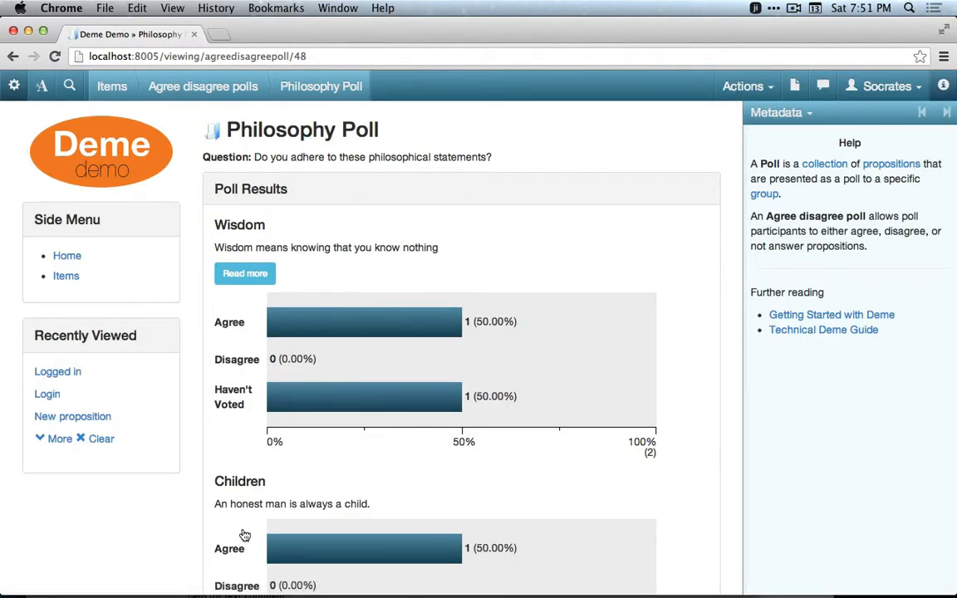
# Scroll through the poll results and personal statements.
pyautogui.scroll(-1, 244, 536)
pyautogui.scroll(-3, 244, 535)
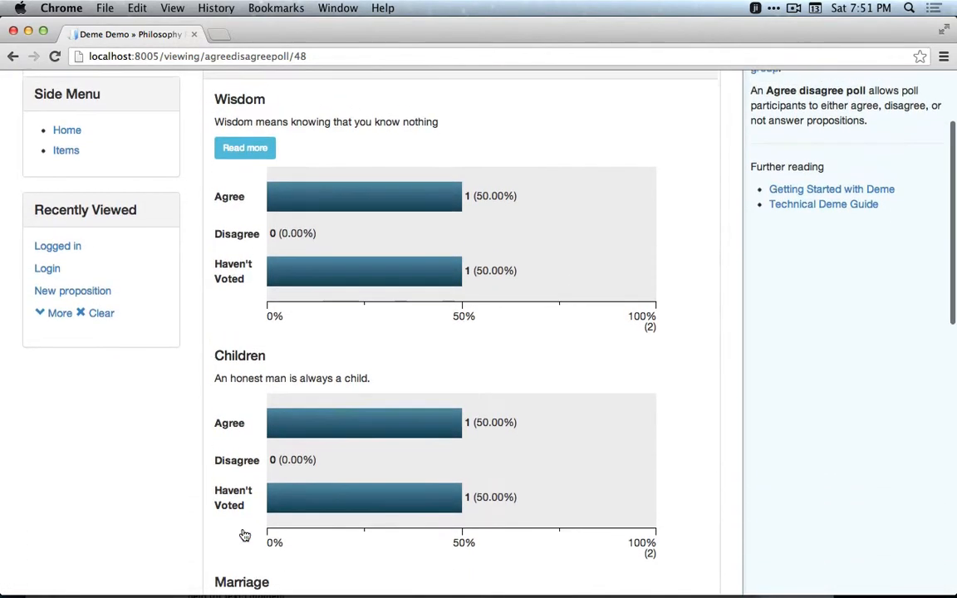
pyautogui.scroll(1, 244, 536)
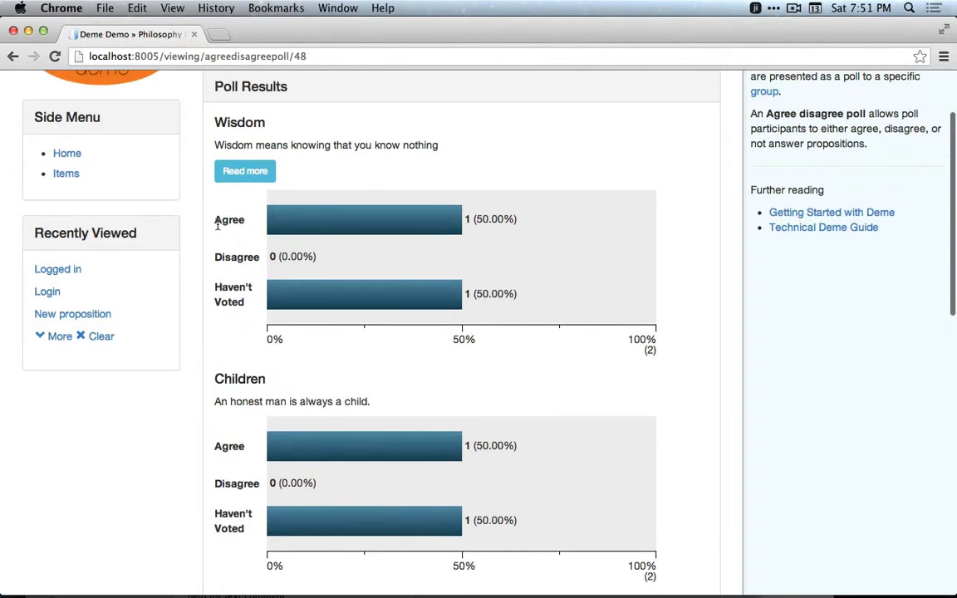
pyautogui.moveTo(217, 218); pyautogui.dragTo(508, 220)
pyautogui.scroll(-5, 363, 419)
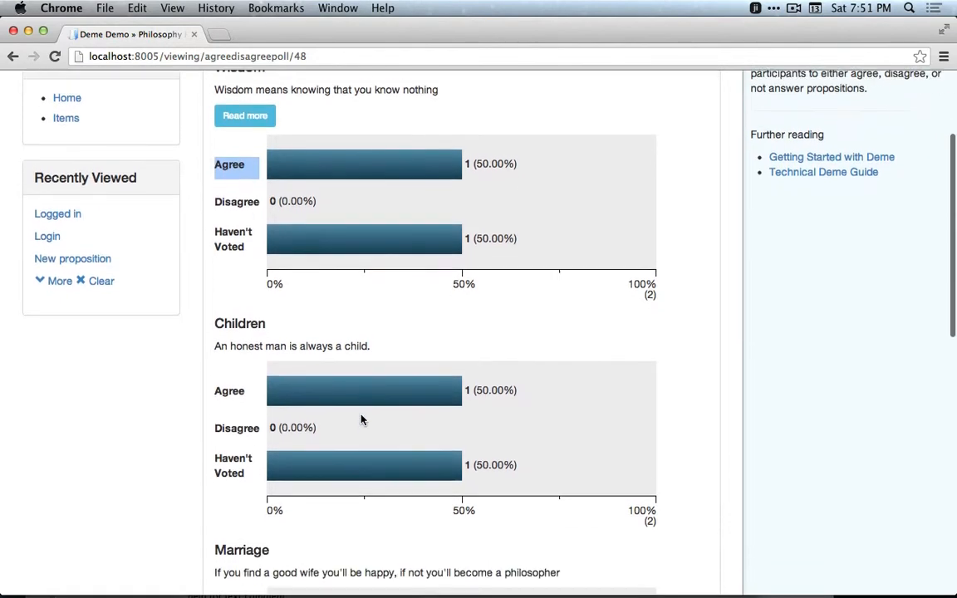
pyautogui.scroll(-5, 362, 419)
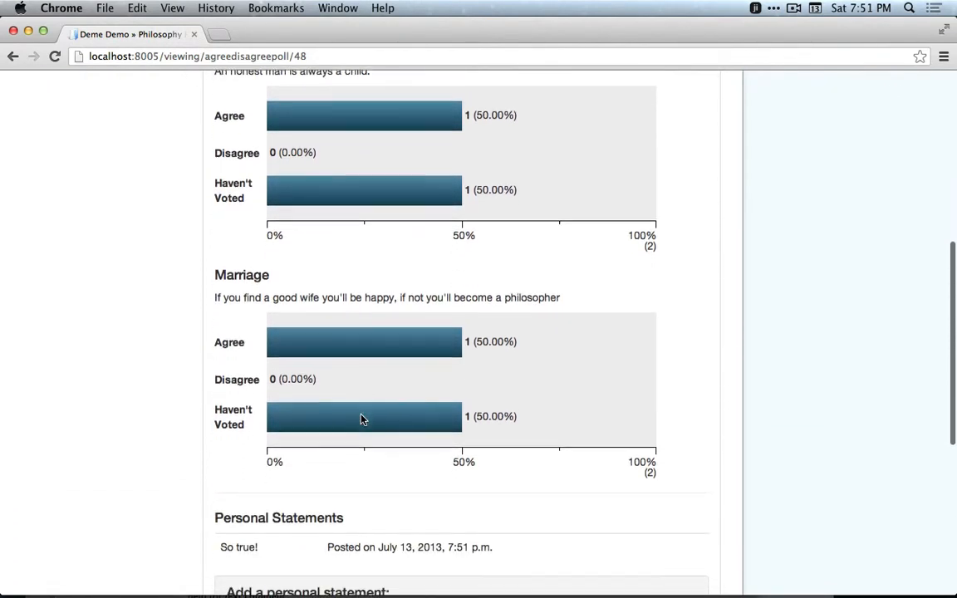
pyautogui.scroll(-4, 361, 420)
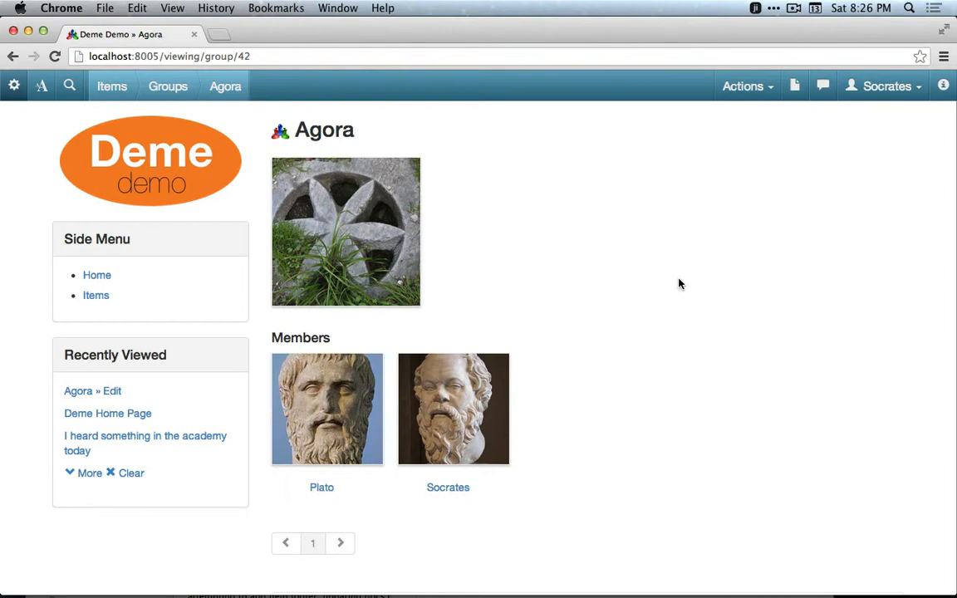
# Create a new discussion board named Agora Discussion Board.
pyautogui.click(748, 86)
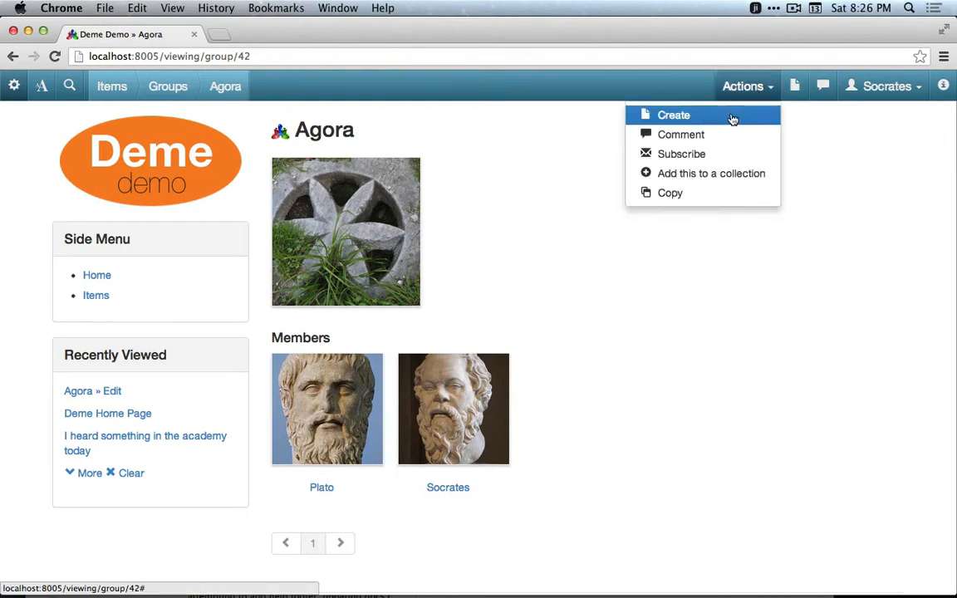
pyautogui.click(732, 118)
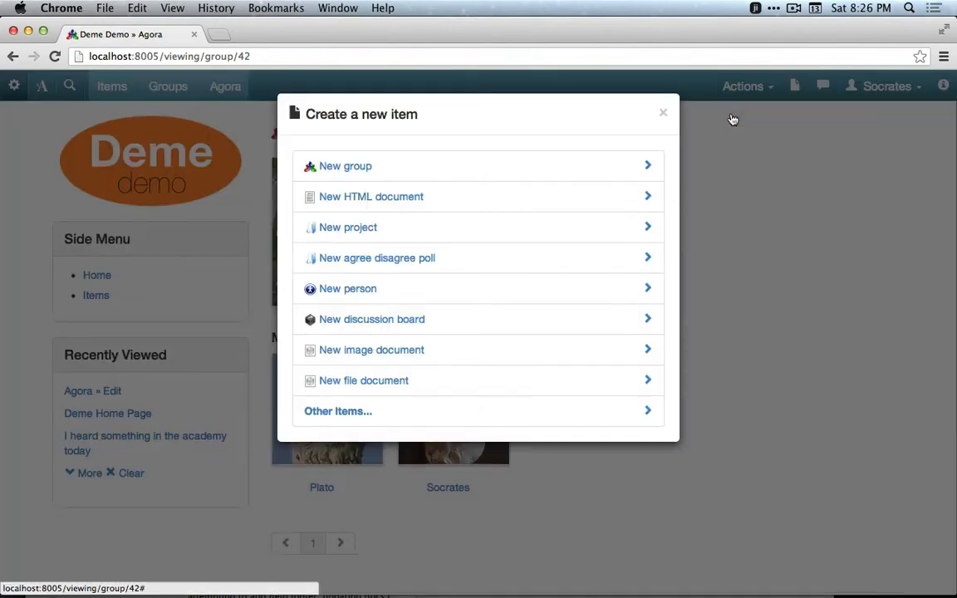
pyautogui.click(445, 323)
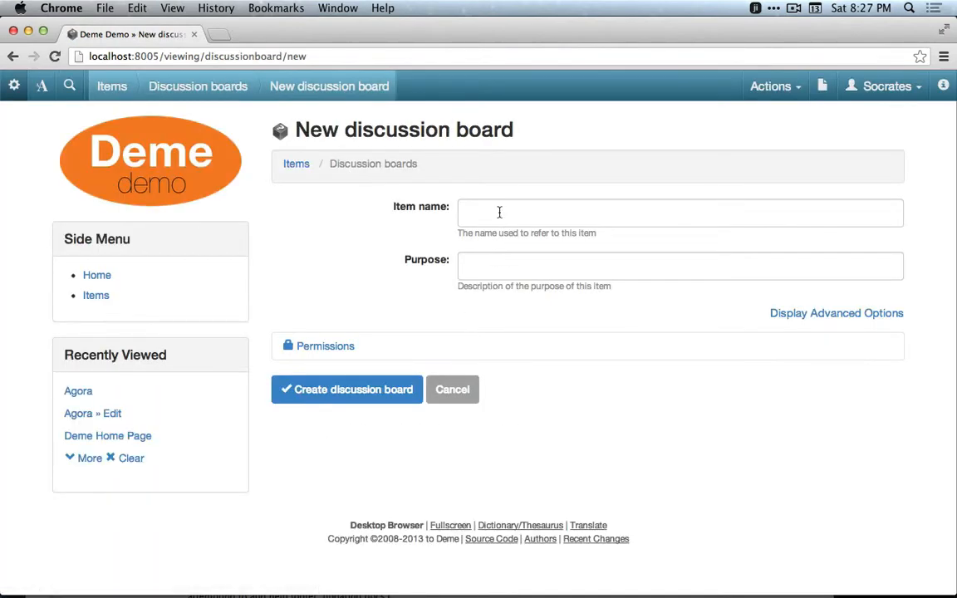
pyautogui.click(499, 213)
pyautogui.write('Agor')
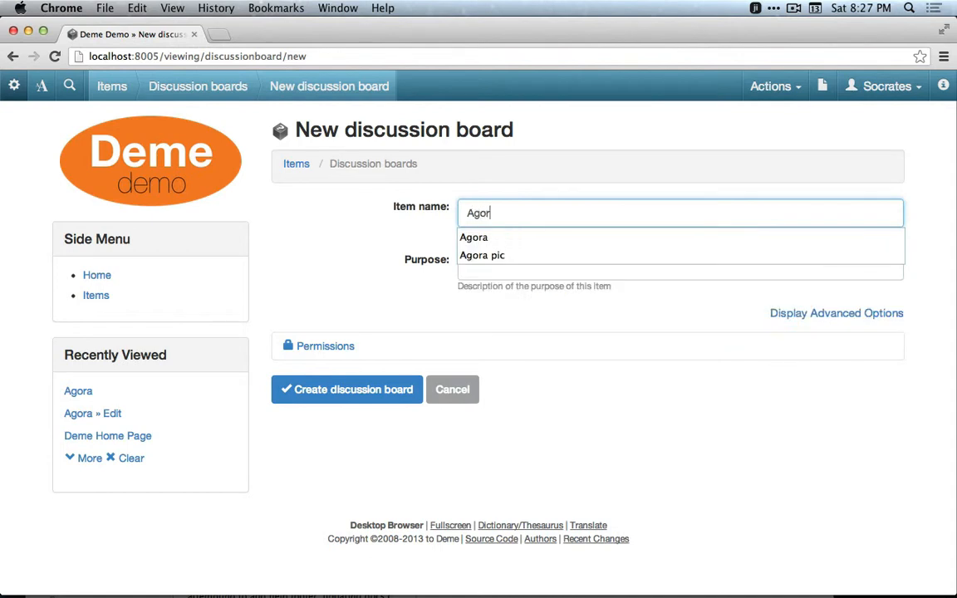
pyautogui.write('a Discussion Board')
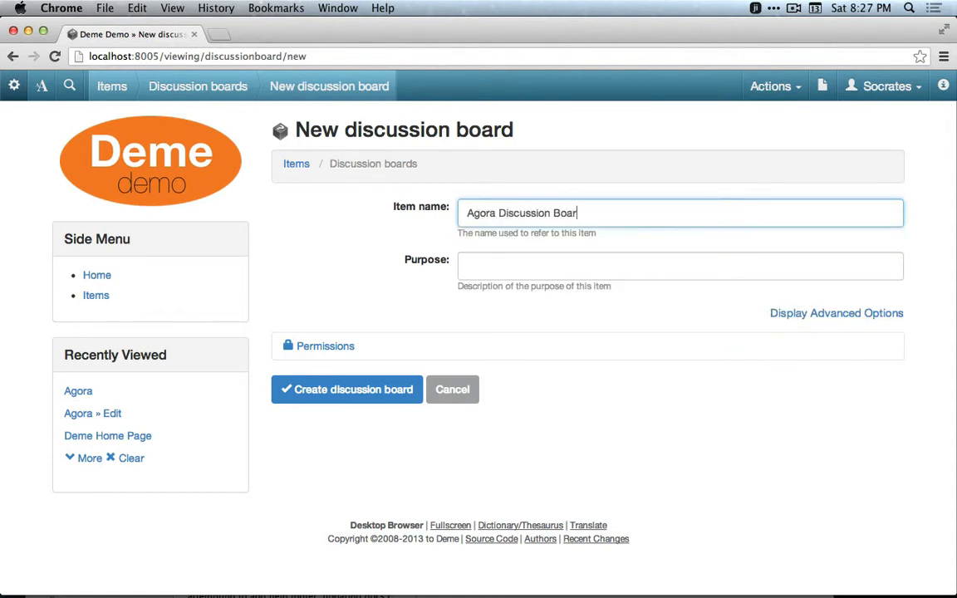
pyautogui.click(342, 387)
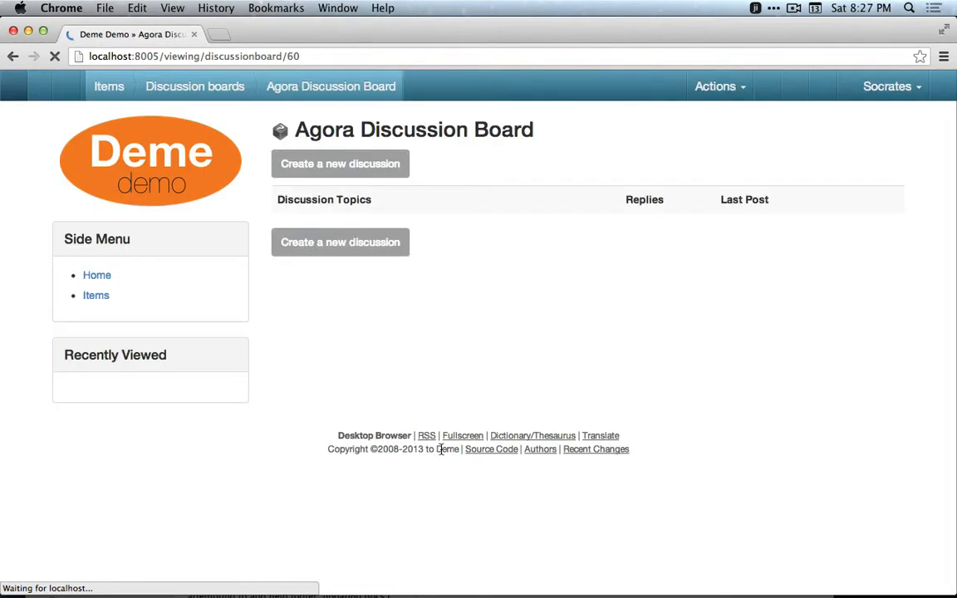
# Post a new discussion with topic "I hear that they don't want me corrupting the youth." and body "Can anyone please tell me why? Thanks!".
pyautogui.click(359, 174)
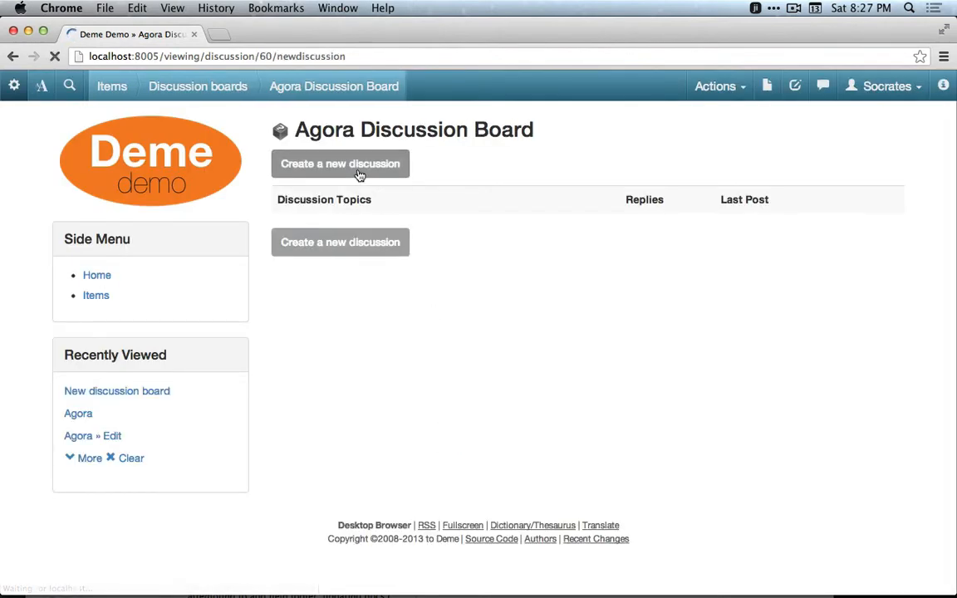
pyautogui.click(407, 187)
pyautogui.write("I hear that they don't want ")
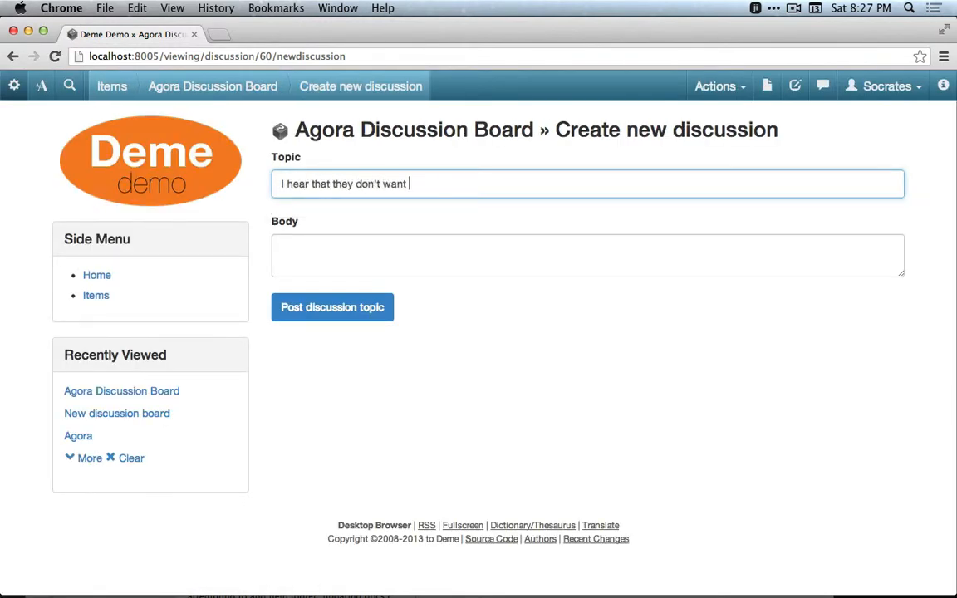
pyautogui.write('me corrupting the youth.')
pyautogui.press('Tab')
pyautogui.write('Can anyone please tell me why? Thanks!')
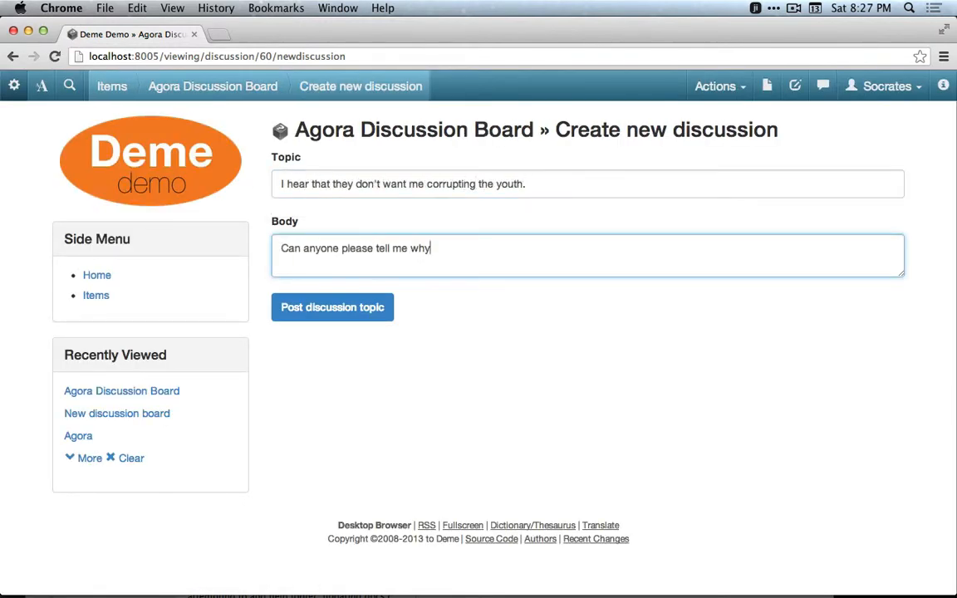
pyautogui.click(308, 314)
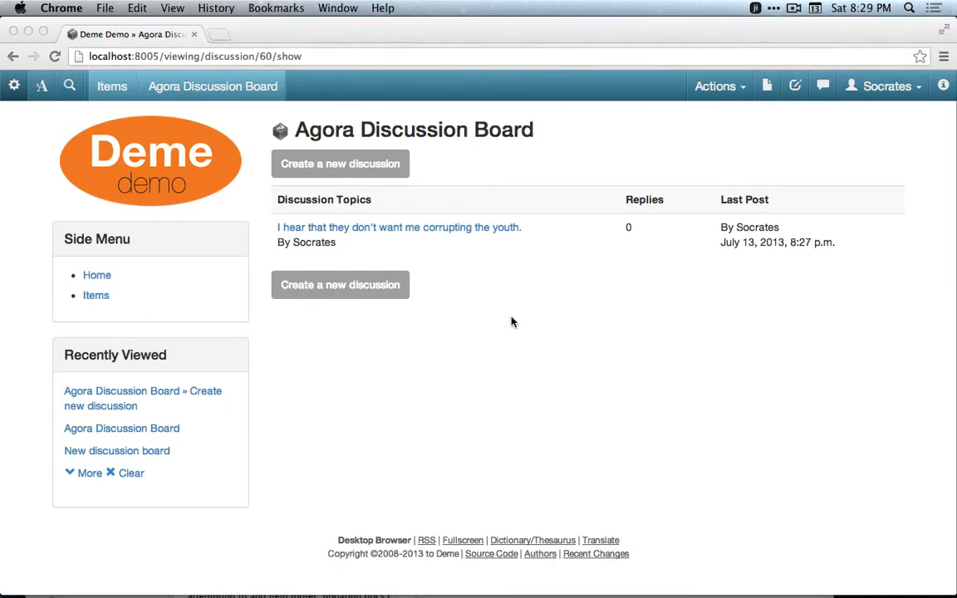
# Reply to the discussion topic with "I think it's getting serious, please help.".
pyautogui.click(437, 228)
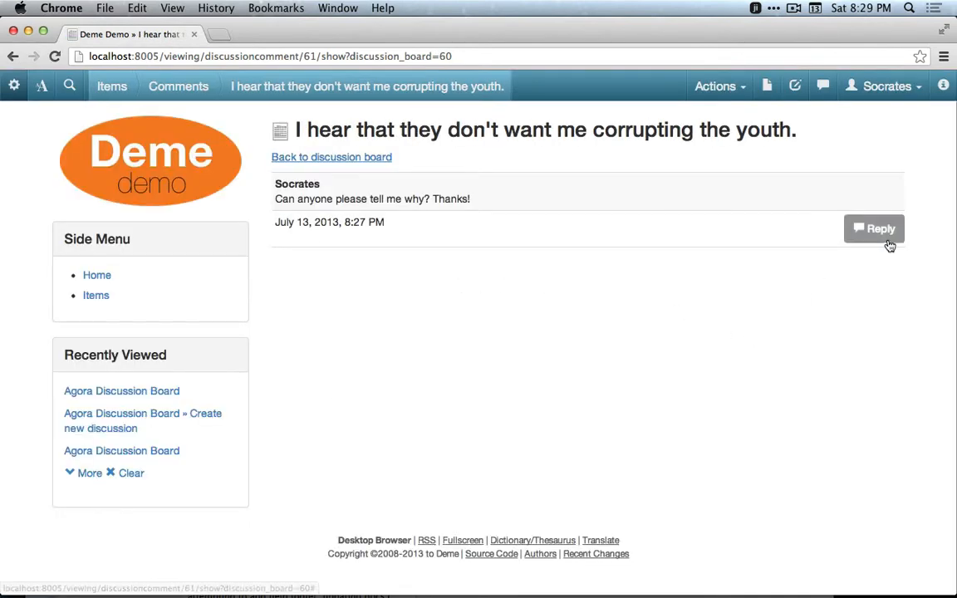
pyautogui.click(886, 239)
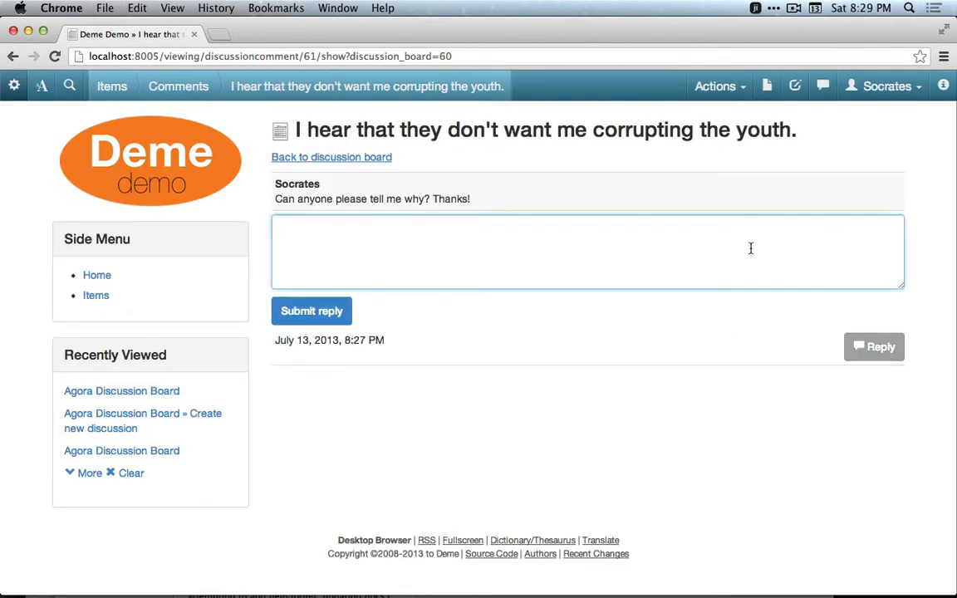
pyautogui.write("I think it's getting serious, pleas")
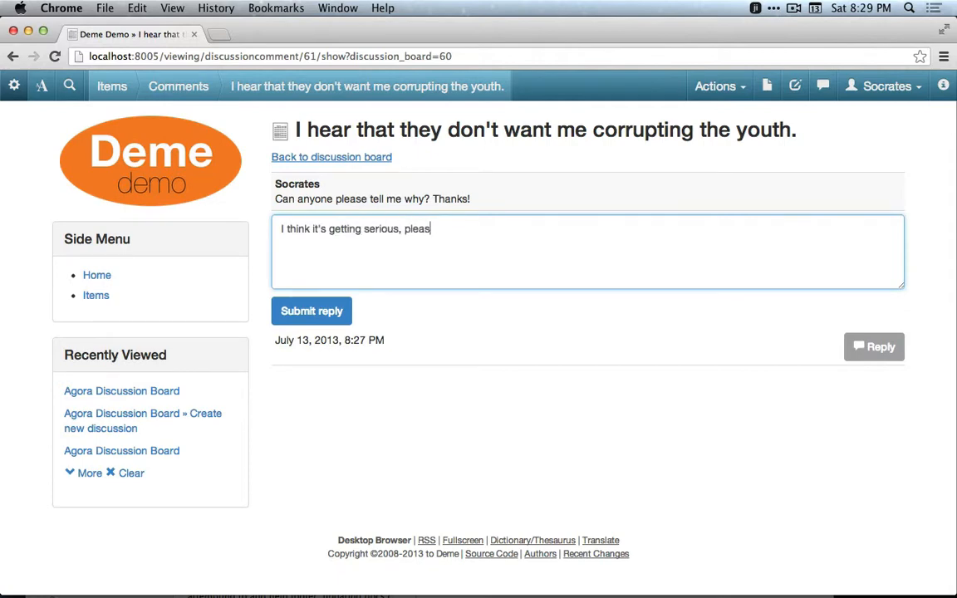
pyautogui.write('e help.')
pyautogui.click(312, 310)
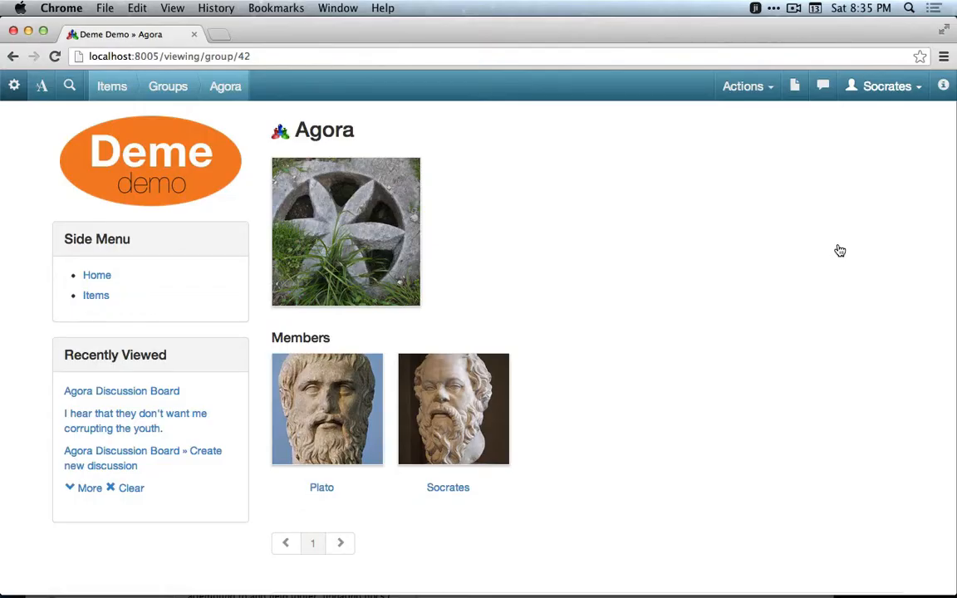
# Create a new HTML document named "Socrates Bio" with a pasted biography as its body.
pyautogui.click(772, 97)
pyautogui.click(764, 114)
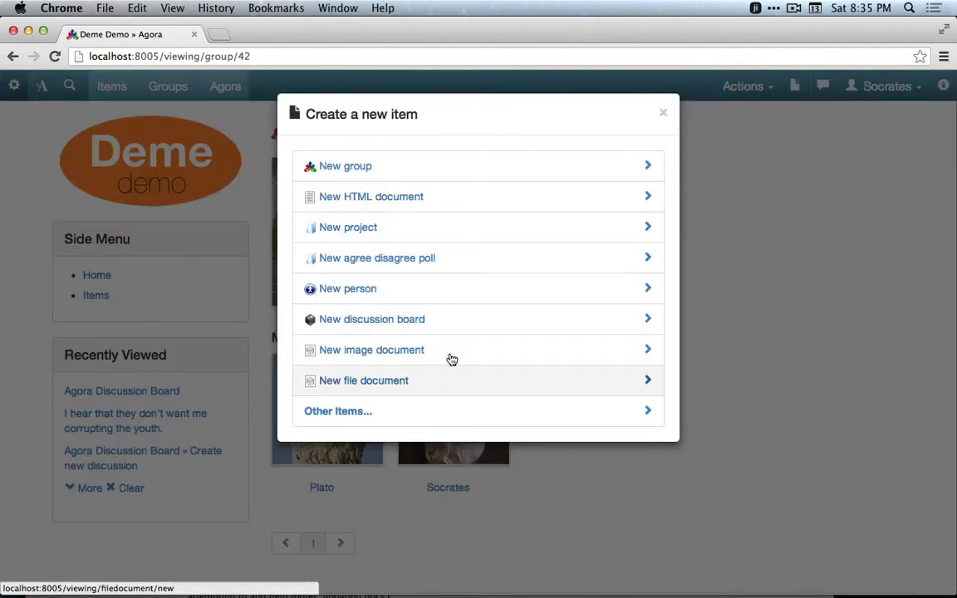
pyautogui.click(397, 198)
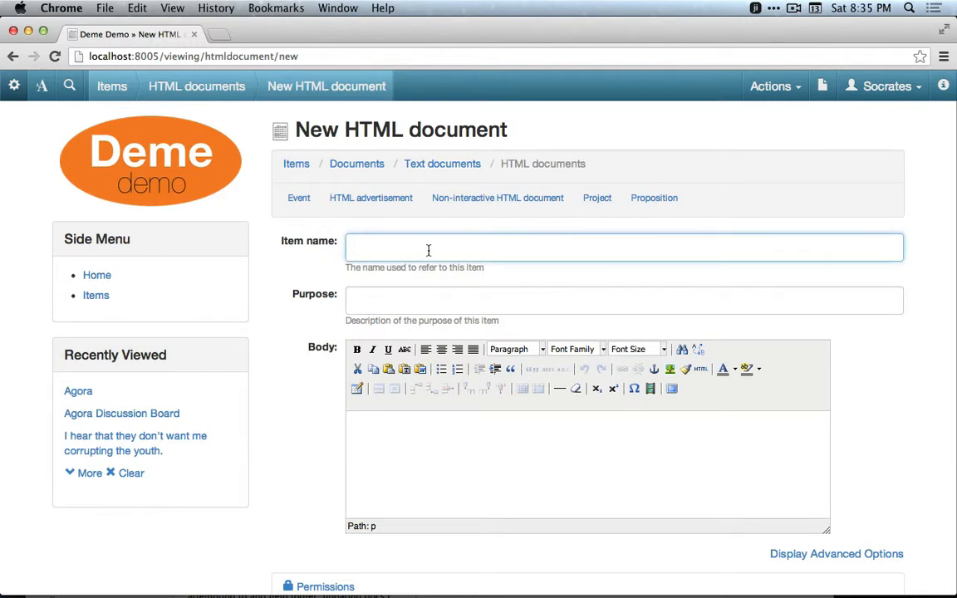
pyautogui.write('Socrates Bio')
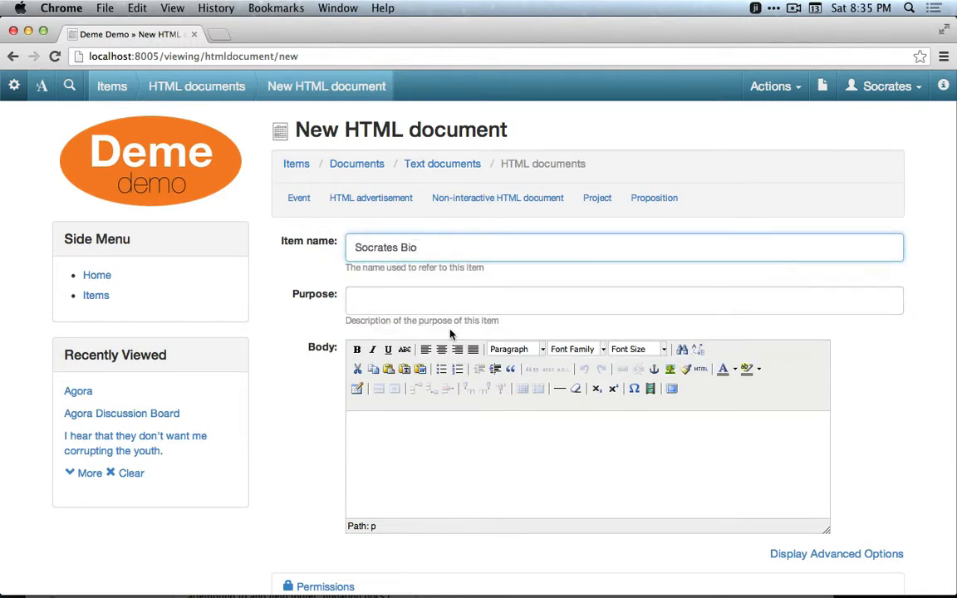
pyautogui.click(433, 450)
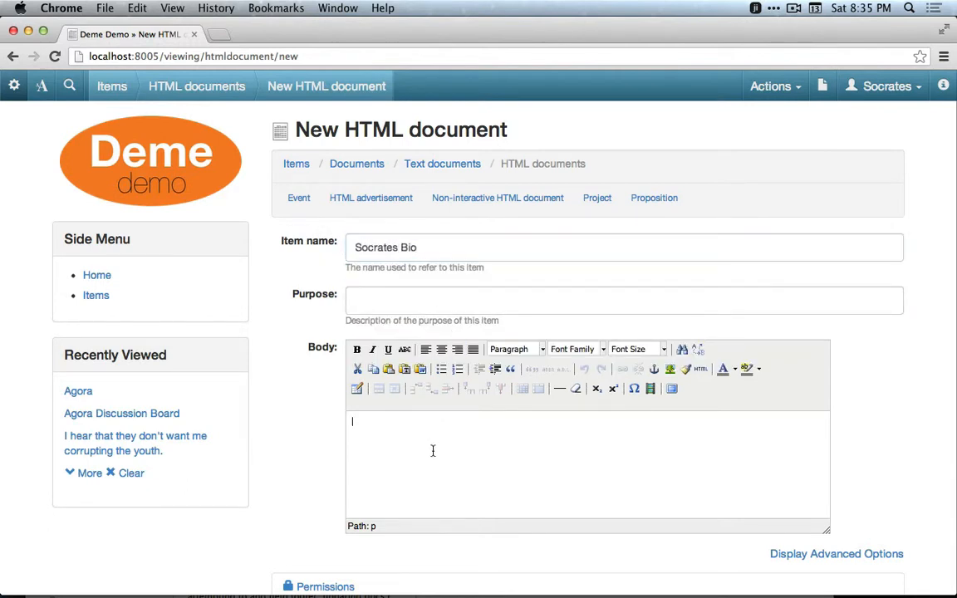
pyautogui.press('super+v')
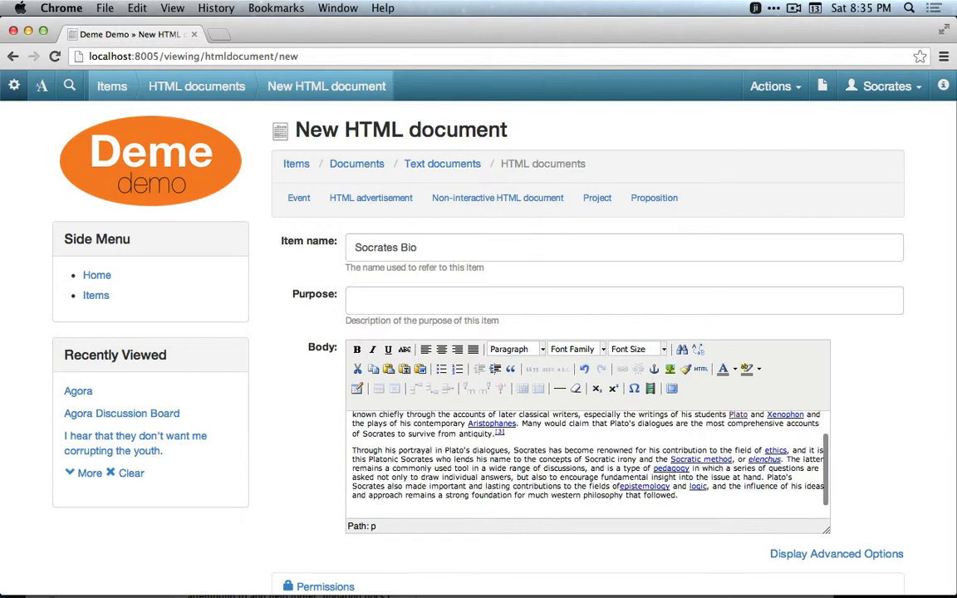
pyautogui.scroll(-3, 864, 488)
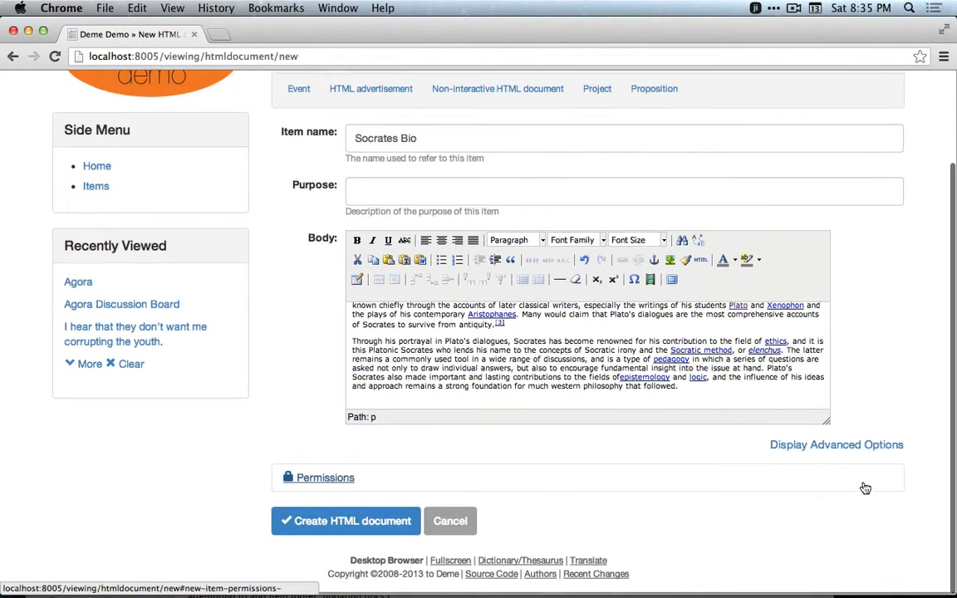
pyautogui.click(385, 525)
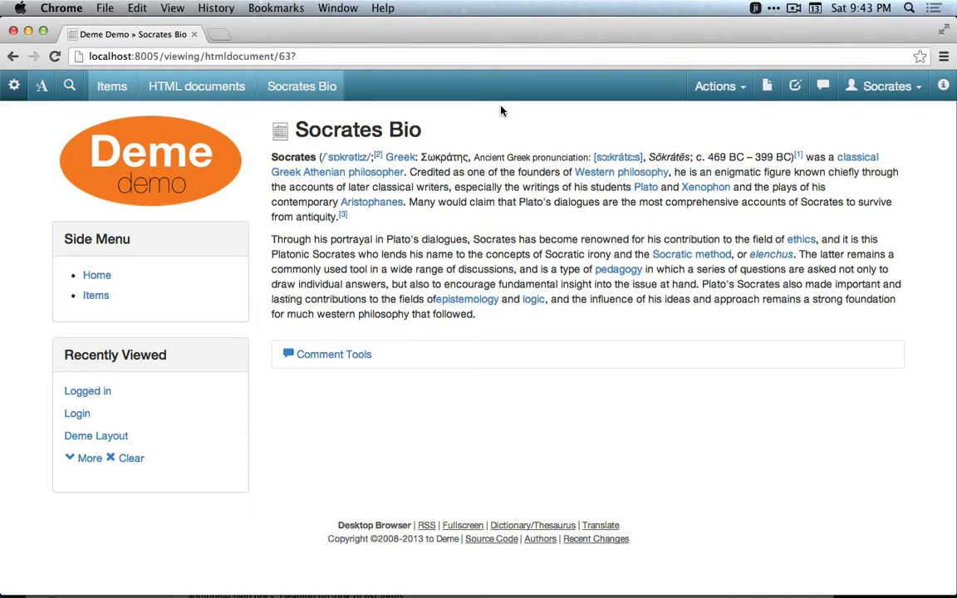
# Switch to the Admin account and open the current site's default layout, Deme Layout.
pyautogui.click(876, 86)
pyautogui.click(869, 137)
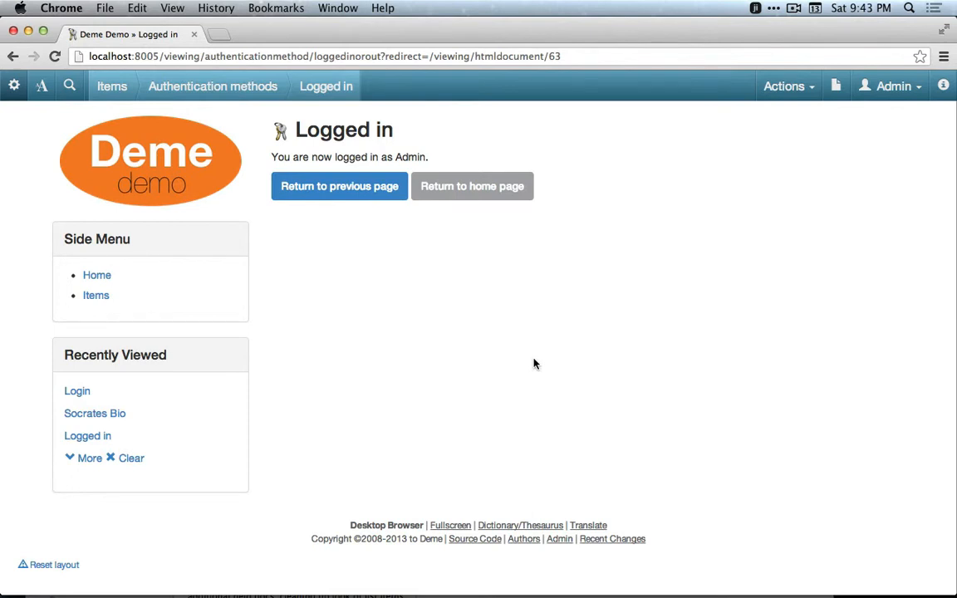
pyautogui.scroll(-1, 534, 363)
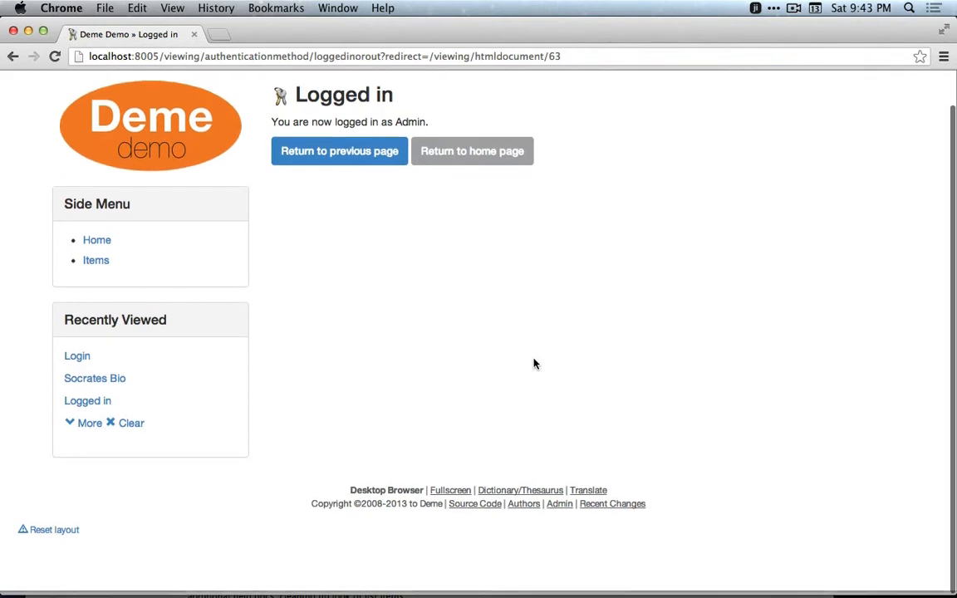
pyautogui.click(568, 510)
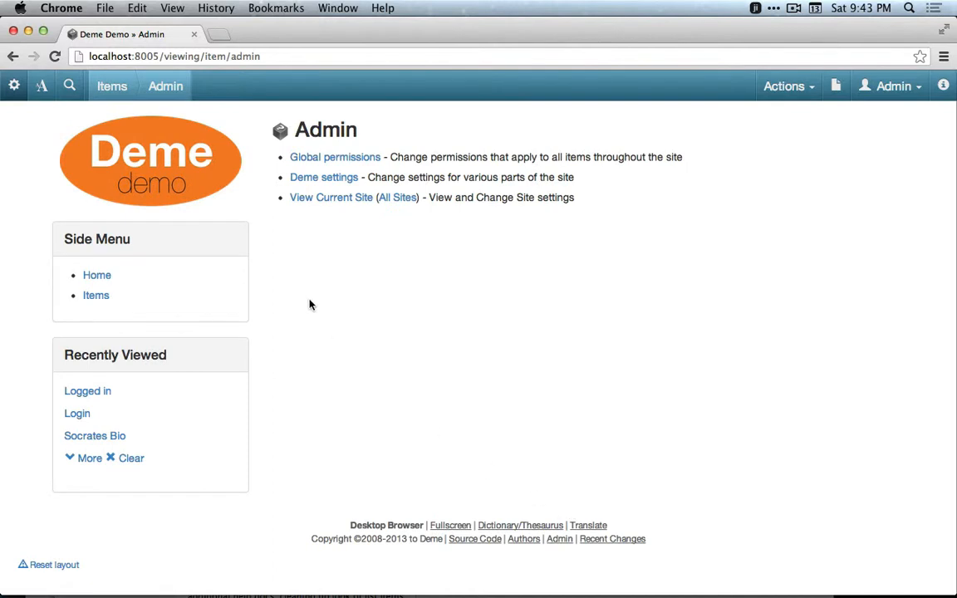
pyautogui.click(307, 199)
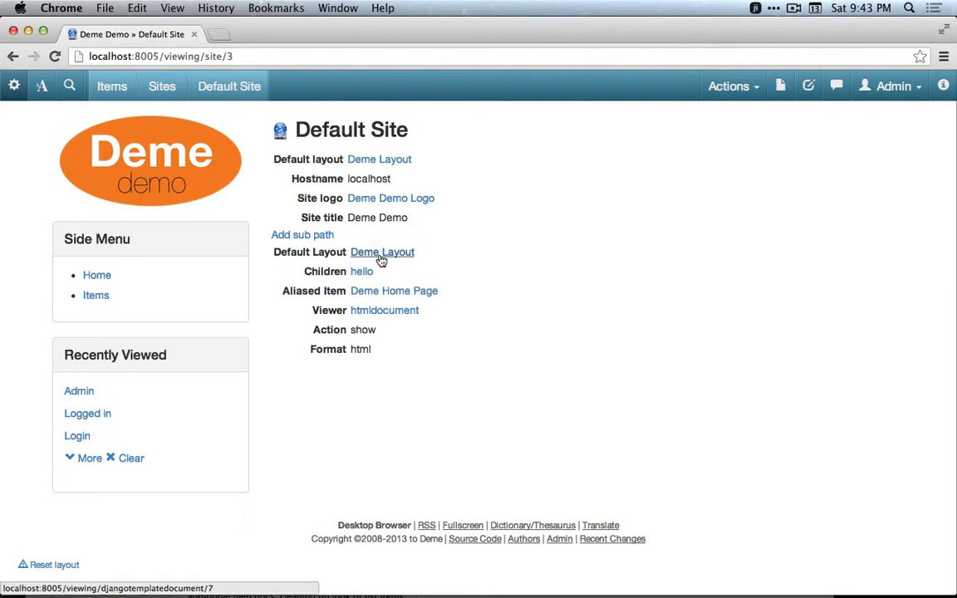
pyautogui.click(385, 258)
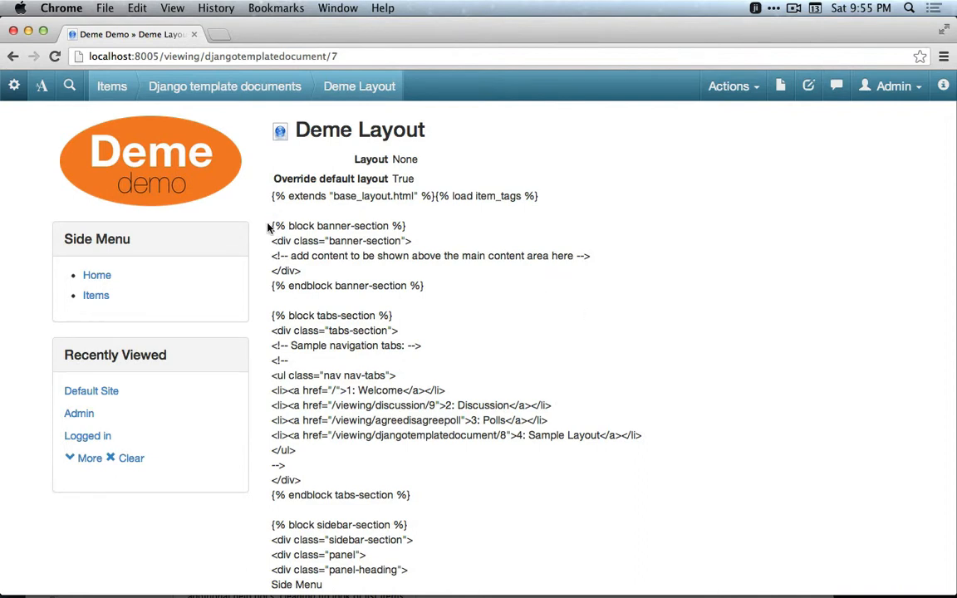
# Examine the layout template's banner, tabs and sidebar blocks and how they map to page elements.
pyautogui.moveTo(271, 225); pyautogui.dragTo(429, 286)
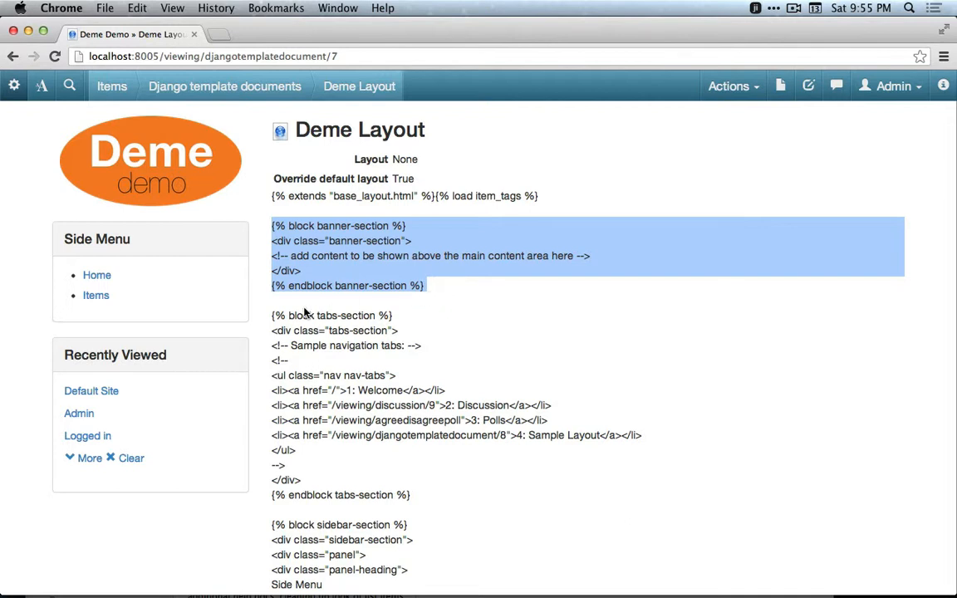
pyautogui.moveTo(270, 315); pyautogui.dragTo(415, 494)
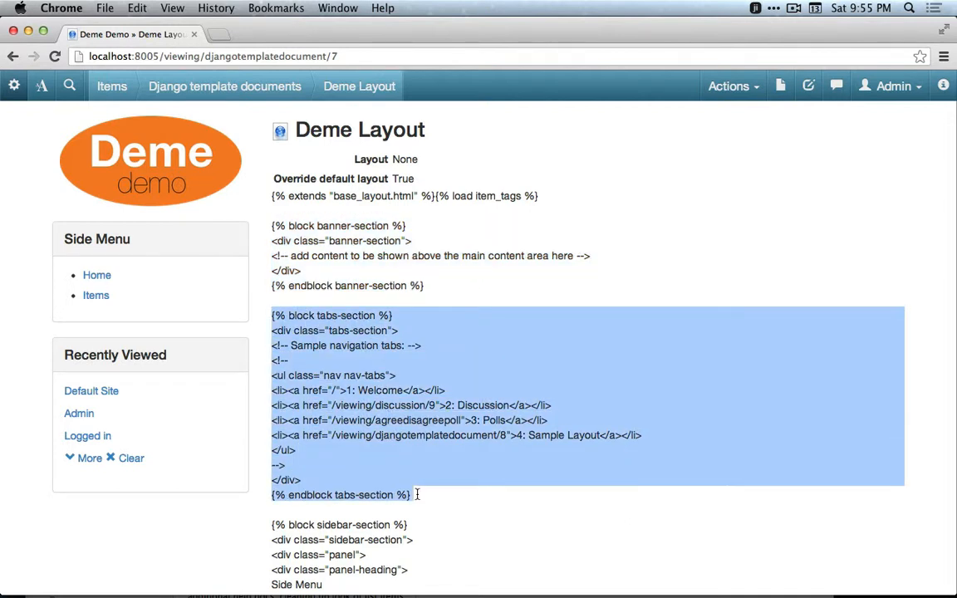
pyautogui.scroll(-5, 442, 412)
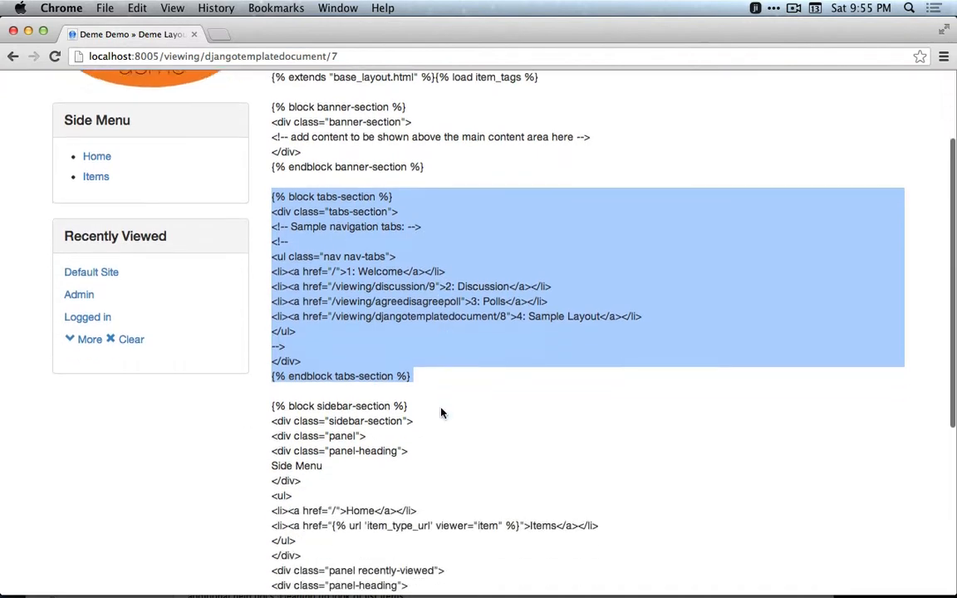
pyautogui.scroll(-1, 343, 388)
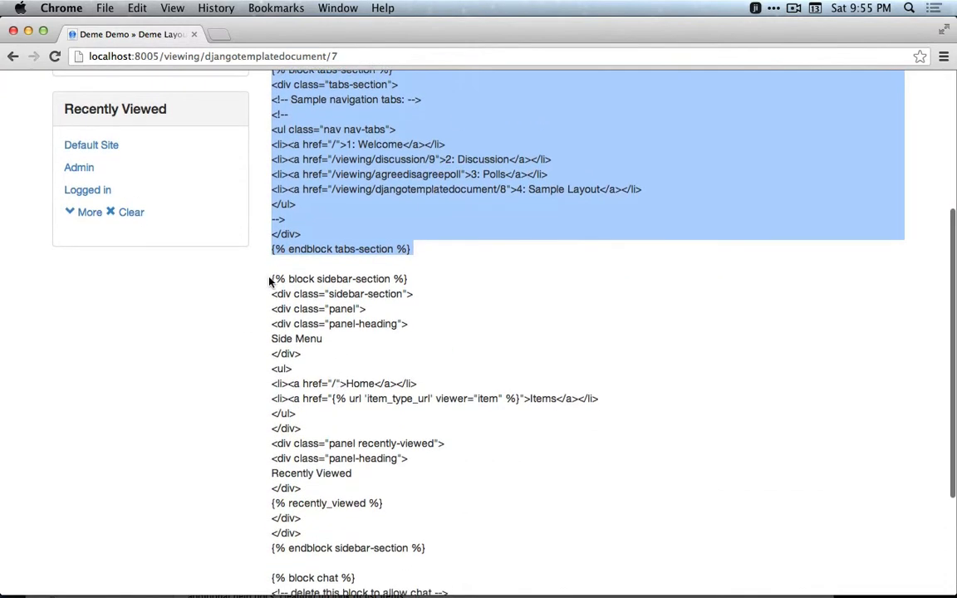
pyautogui.moveTo(272, 280); pyautogui.dragTo(431, 549)
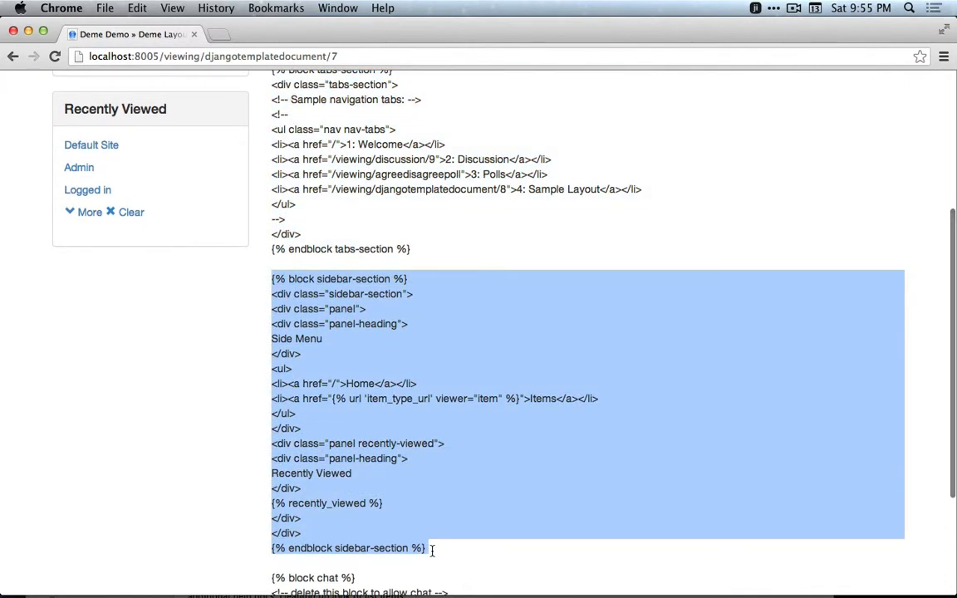
pyautogui.scroll(1, 432, 556)
pyautogui.scroll(2, 432, 556)
pyautogui.scroll(-1, 434, 560)
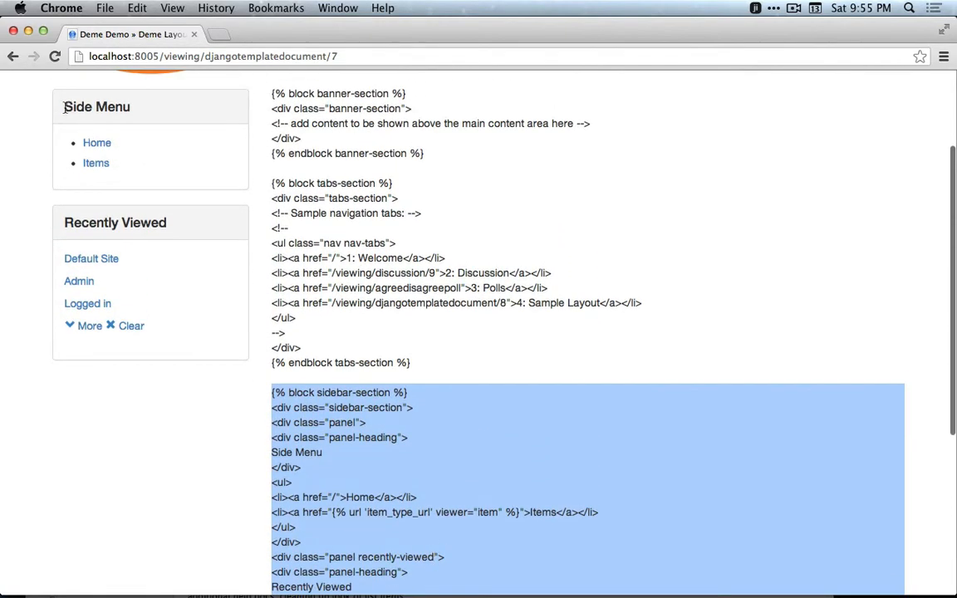
pyautogui.moveTo(64, 105); pyautogui.dragTo(140, 107)
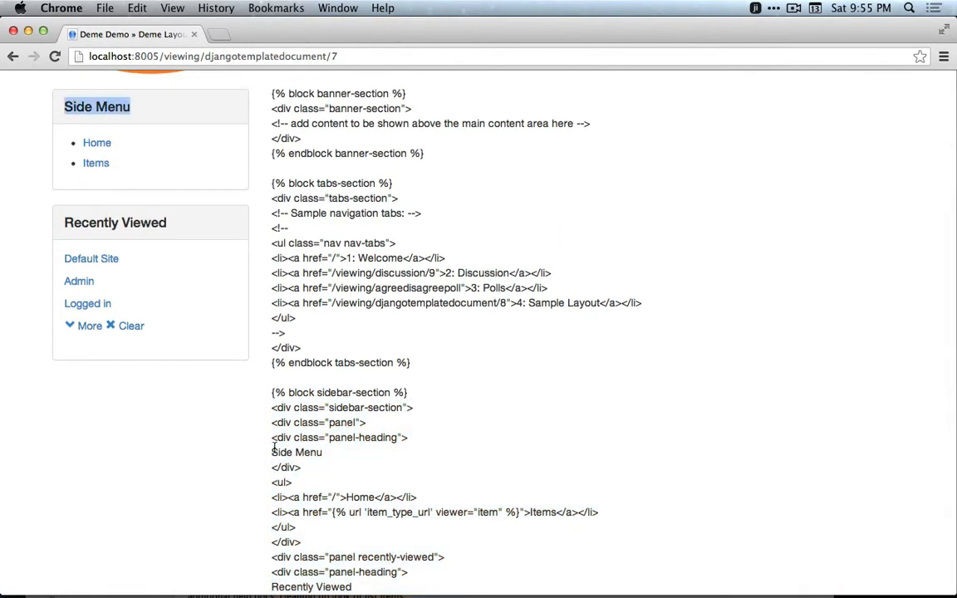
pyautogui.moveTo(271, 452); pyautogui.dragTo(328, 452)
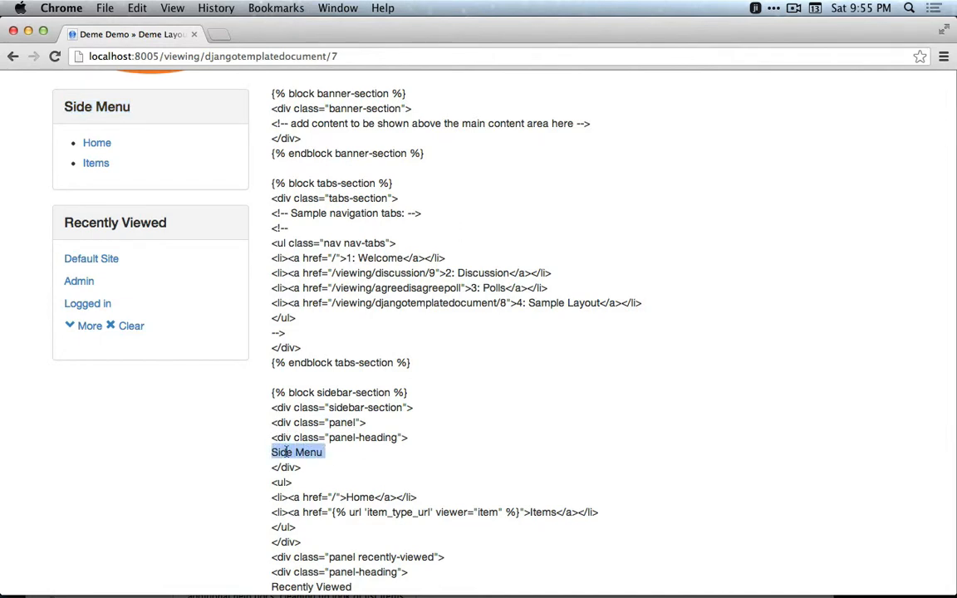
pyautogui.doubleClick(360, 497)
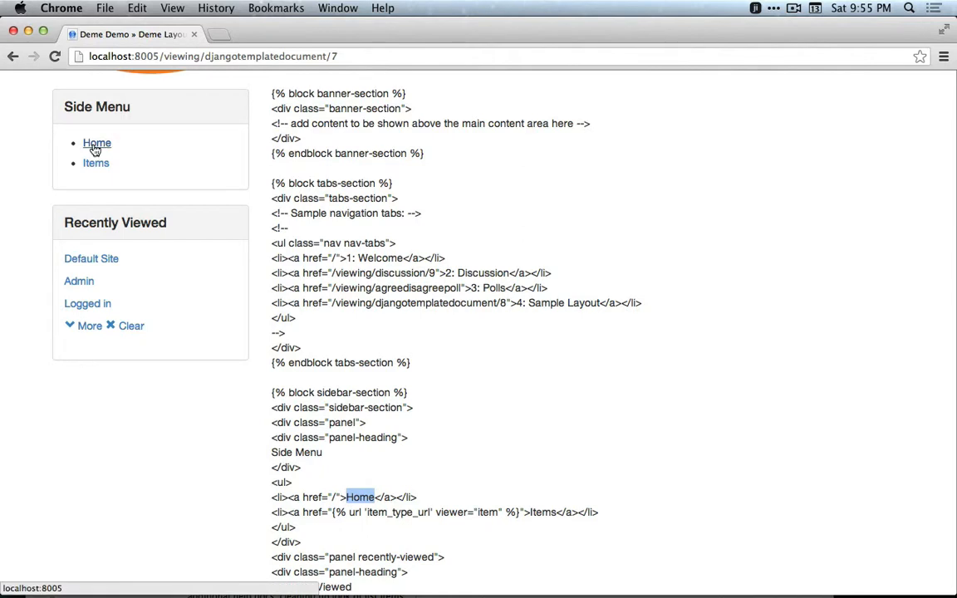
pyautogui.doubleClick(543, 510)
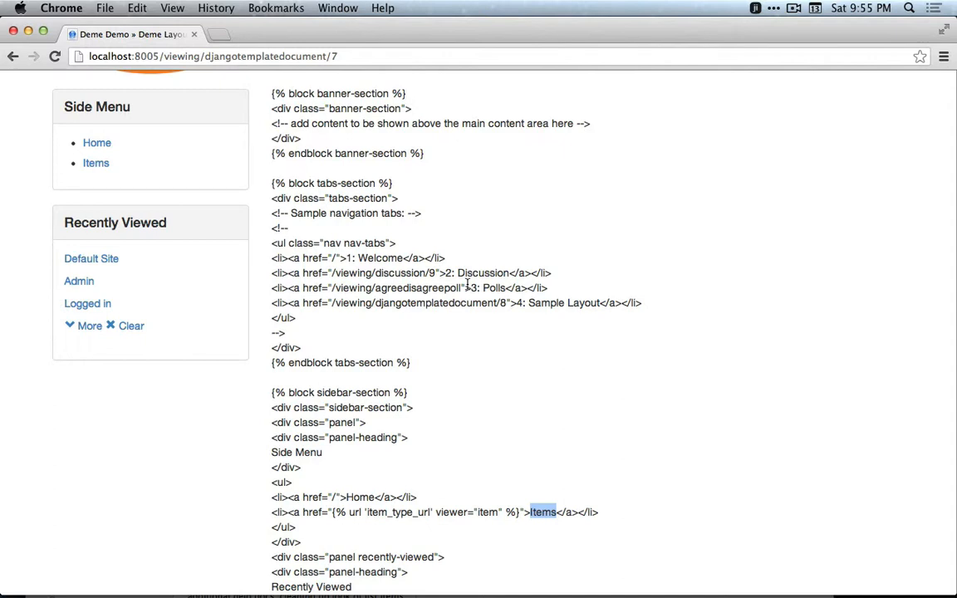
pyautogui.scroll(3, 466, 289)
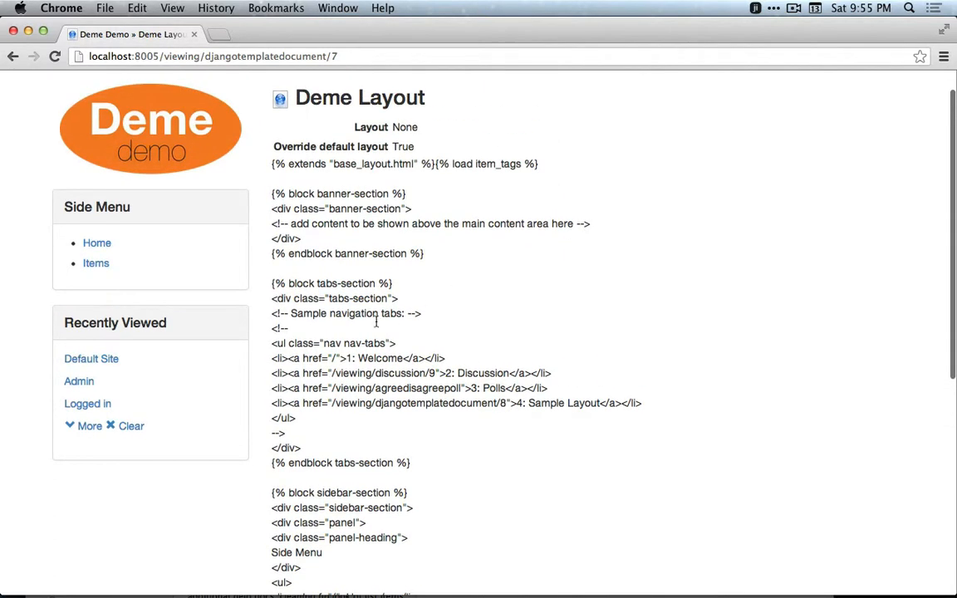
pyautogui.moveTo(272, 282); pyautogui.dragTo(413, 462)
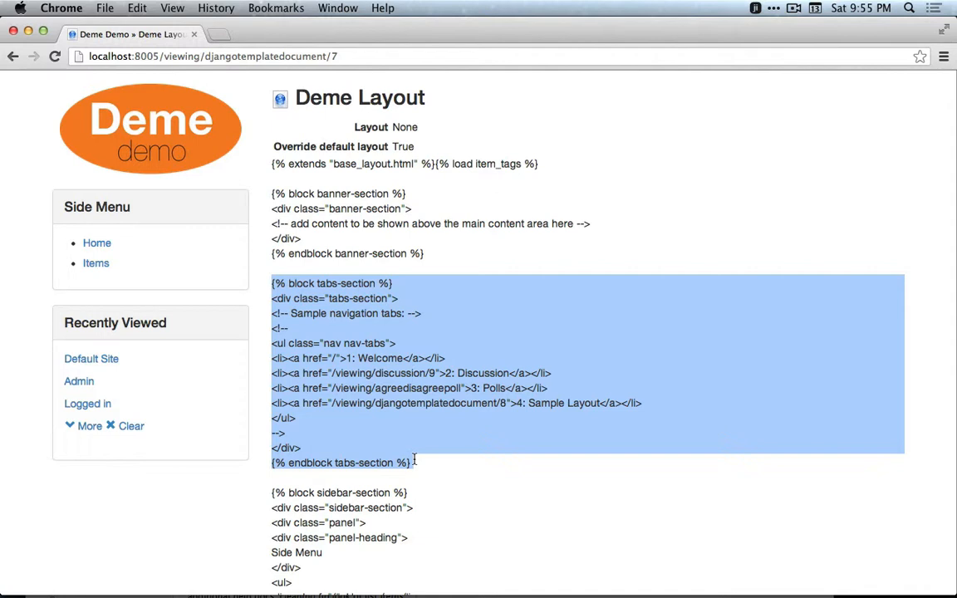
pyautogui.click(282, 329)
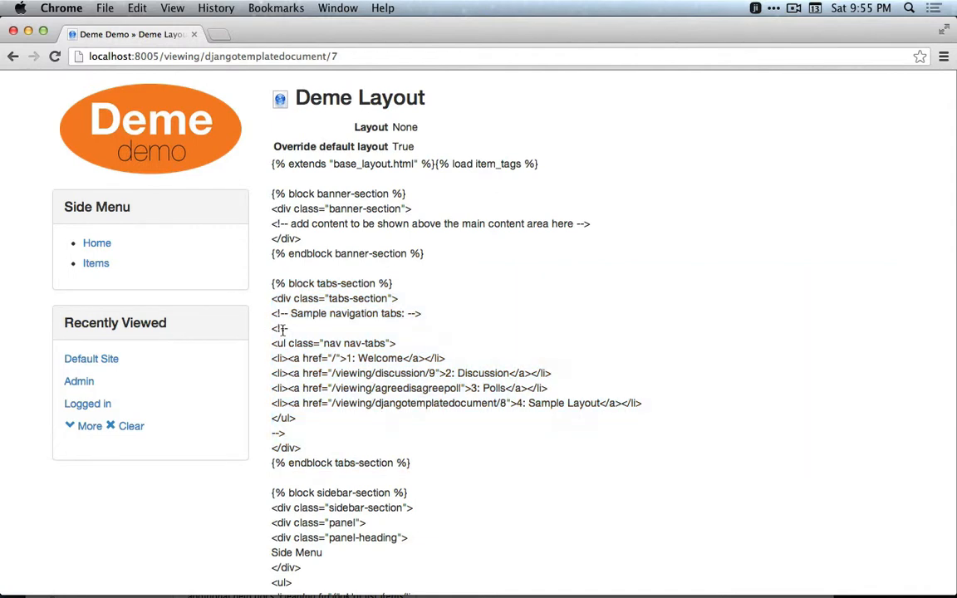
pyautogui.moveTo(272, 329); pyautogui.dragTo(290, 432)
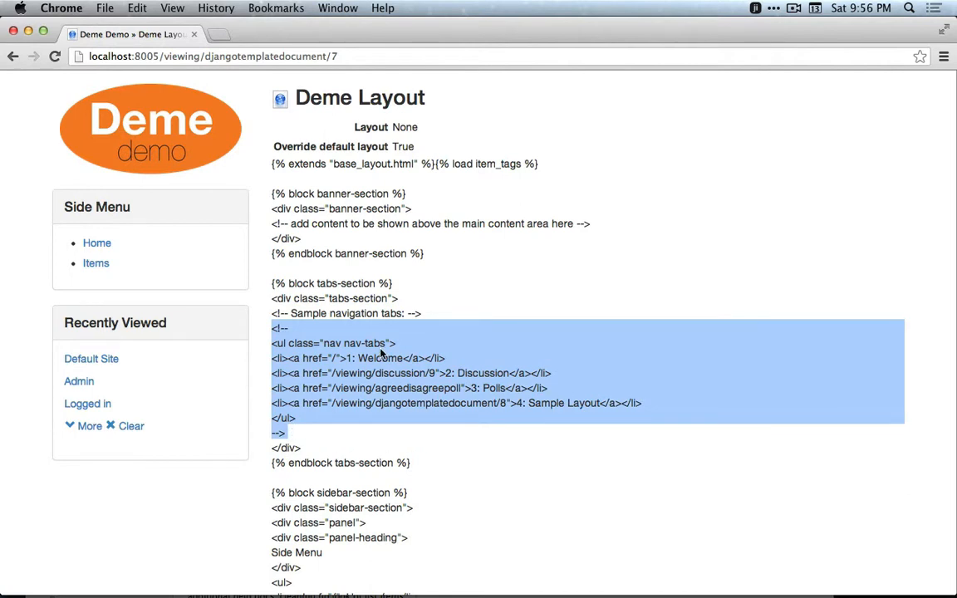
pyautogui.click(440, 352)
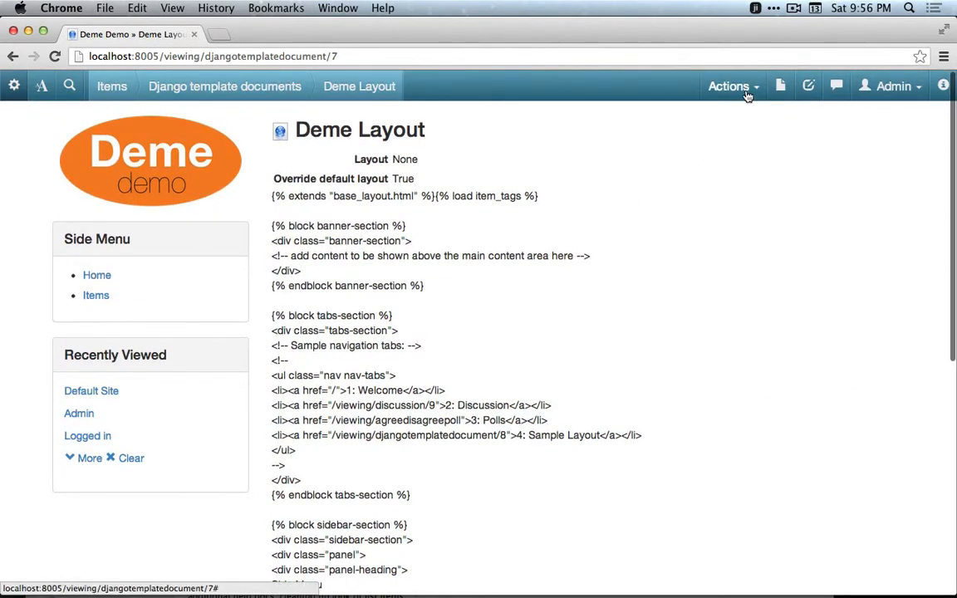
# Open the Deme Layout template for editing and uncomment the sample navigation tabs list in its body.
pyautogui.click(729, 86)
pyautogui.click(710, 132)
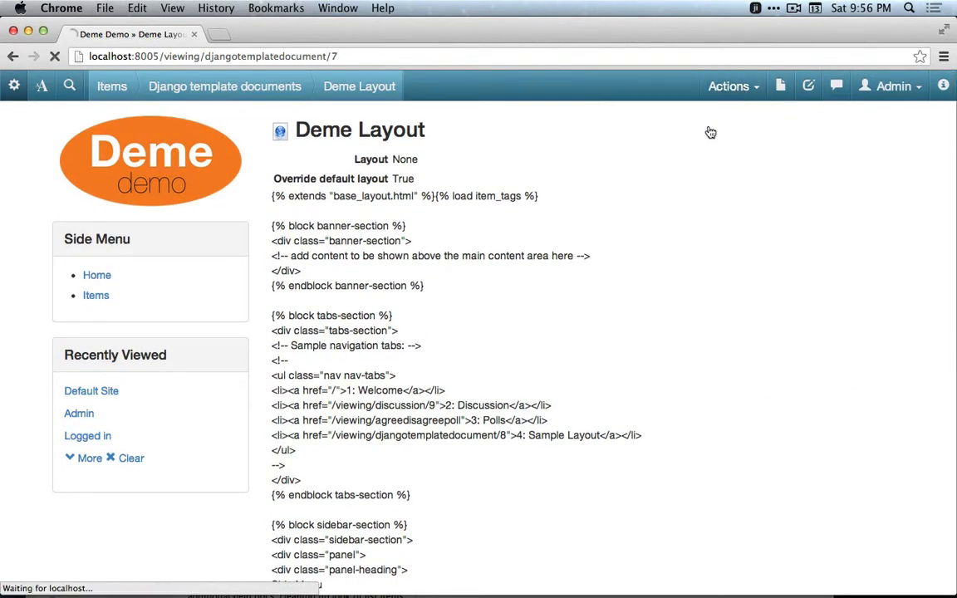
pyautogui.click(605, 329)
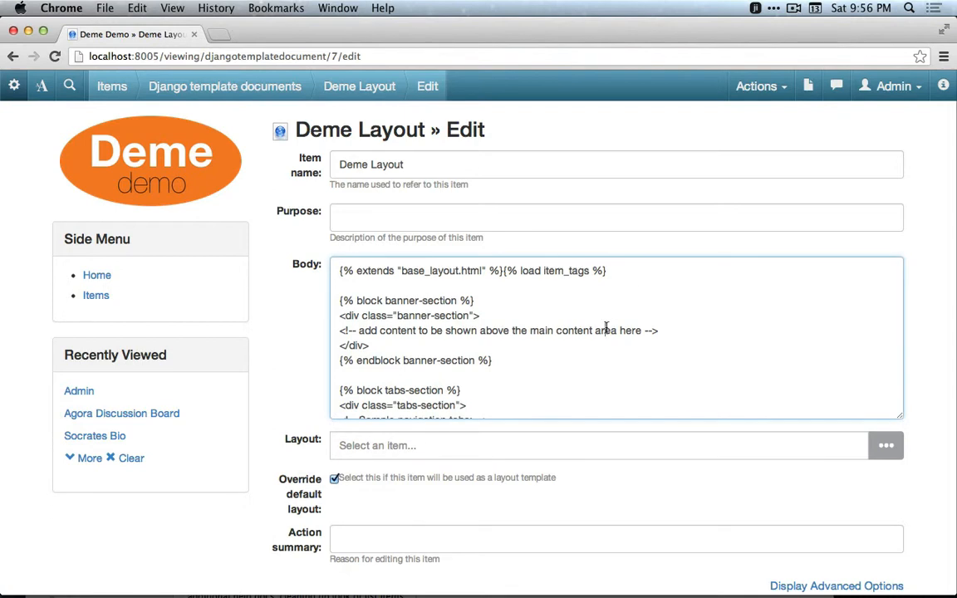
pyautogui.scroll(-5, 607, 327)
pyautogui.scroll(1, 607, 327)
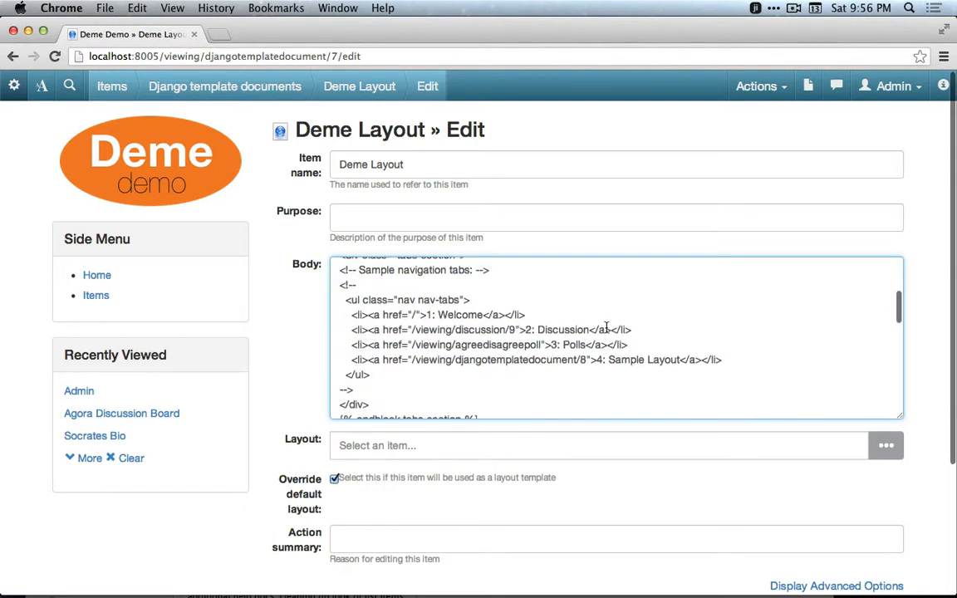
pyautogui.click(462, 287)
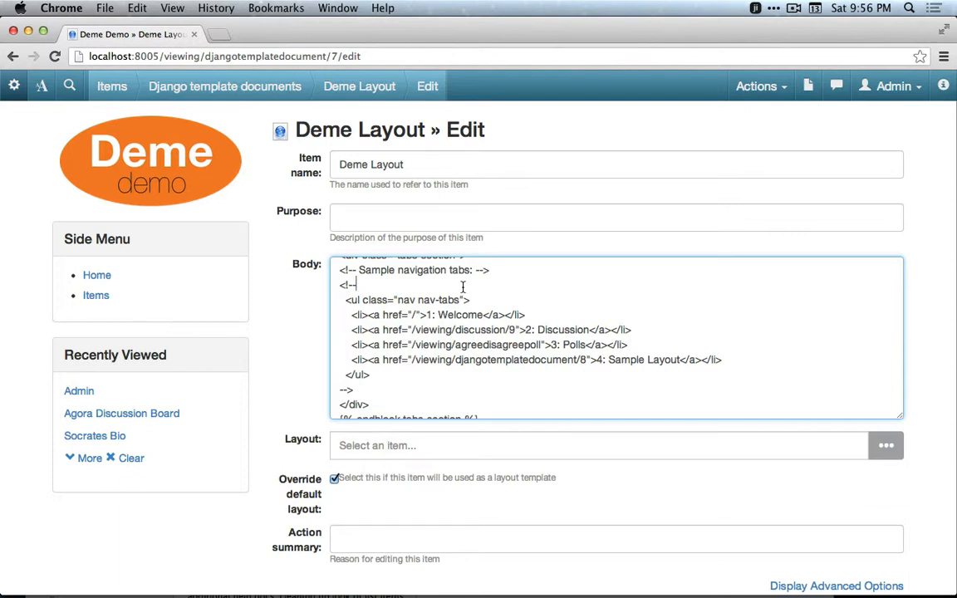
pyautogui.moveTo(351, 315); pyautogui.dragTo(369, 315)
pyautogui.click(369, 315)
pyautogui.moveTo(368, 315); pyautogui.dragTo(380, 315)
pyautogui.moveTo(383, 315); pyautogui.dragTo(402, 315)
pyautogui.click(405, 316)
pyautogui.moveTo(369, 317); pyautogui.dragTo(487, 316)
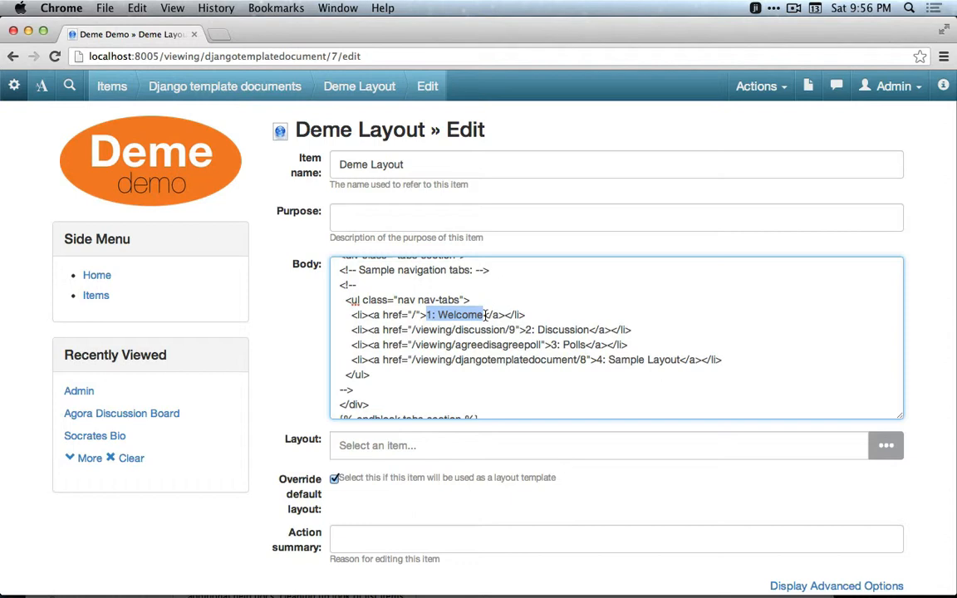
pyautogui.click(499, 376)
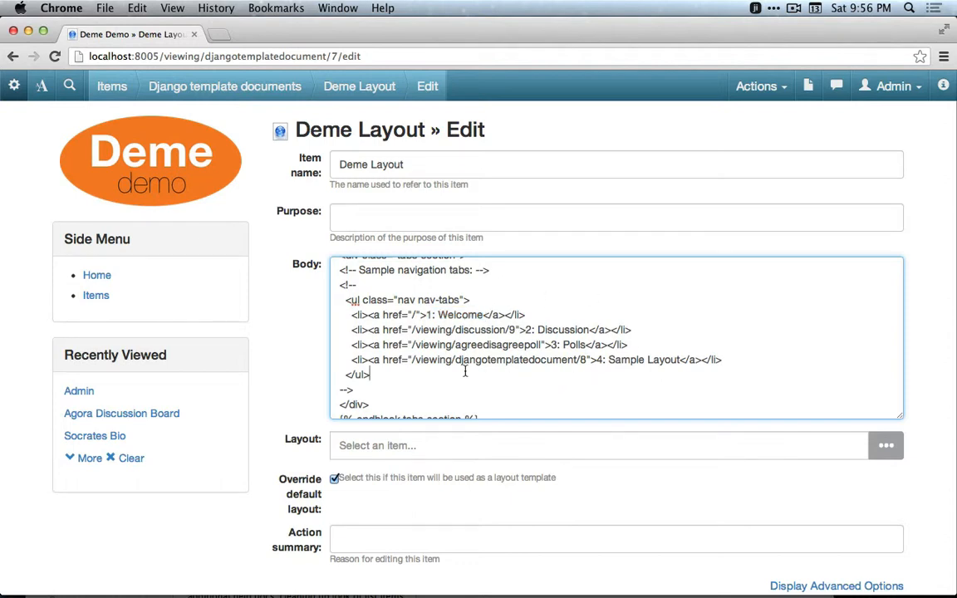
pyautogui.click(370, 291)
pyautogui.press('shift+super+Left')
pyautogui.press('BackSpace')
pyautogui.click(359, 389)
pyautogui.press('shift+super+Left')
pyautogui.press('BackSpace')
# Replace the four sample tab items with pasted links for Home, Group, Poll, Discuss and Bio.
pyautogui.press('super+Tab')
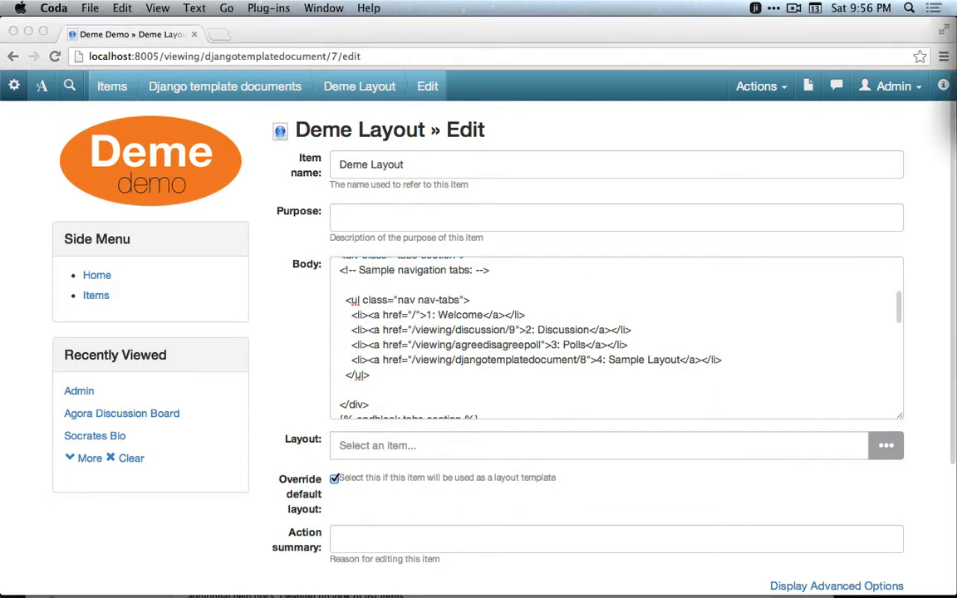
pyautogui.press('super+Tab')
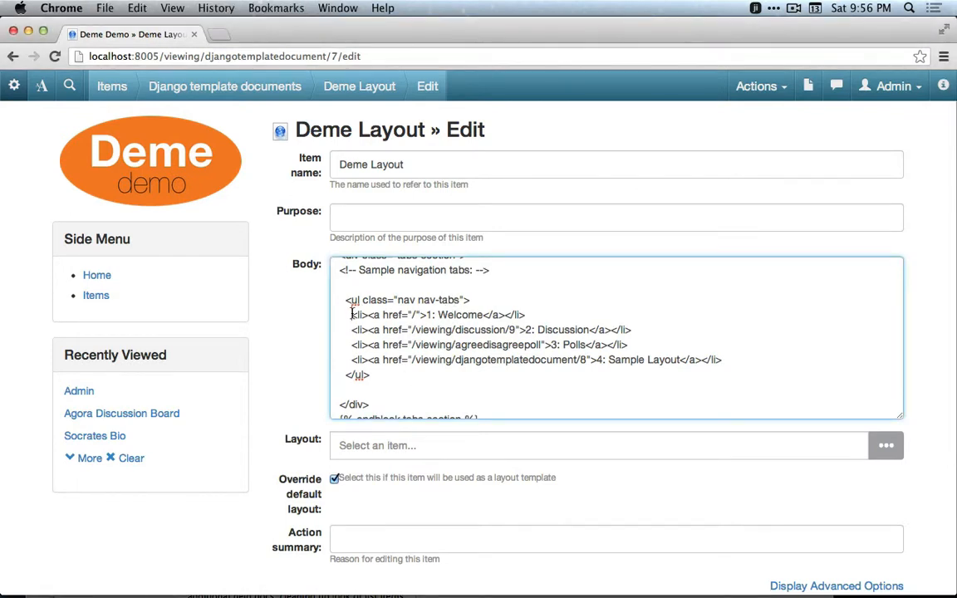
pyautogui.moveTo(163, 56); pyautogui.dragTo(389, 55)
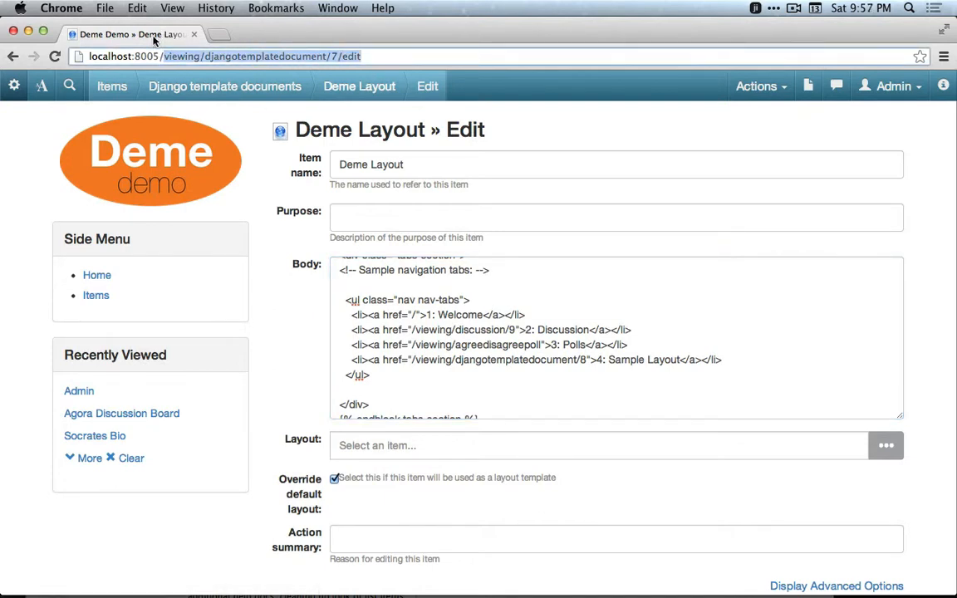
pyautogui.click(493, 330)
pyautogui.moveTo(348, 319); pyautogui.dragTo(737, 364)
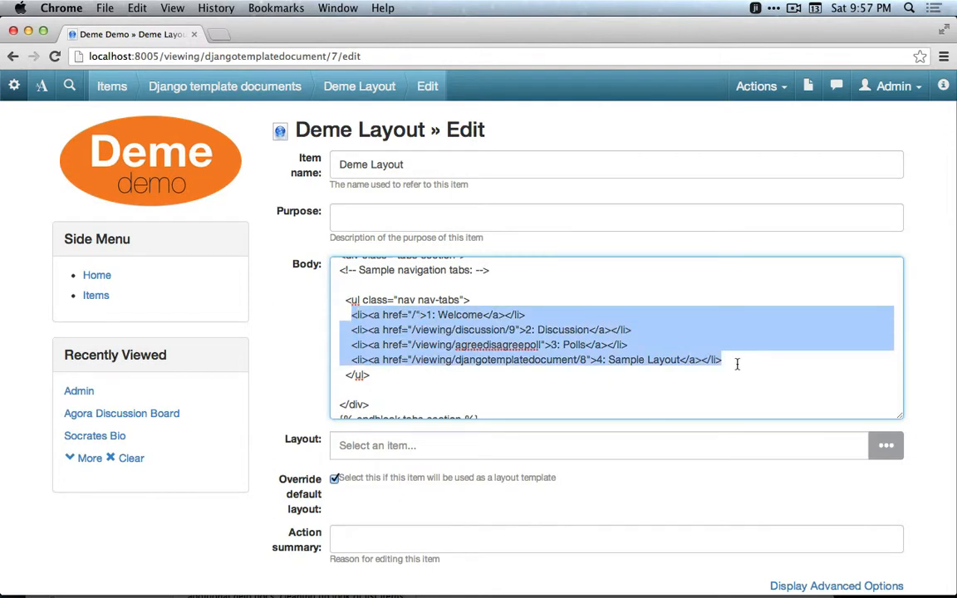
pyautogui.press('BackSpace')
pyautogui.write('<li><a href="/">Home</a></li> <li><a href="/viewing/group/42">Group</a></li> <li><a href="/viewing/agreedisagreepoll/48">Poll</a></li> <li><a href="/viewing/discussionboard/60">Discuss</a></li> <li><a href="/viewing/htmldocument/62">Bio</a></li>')
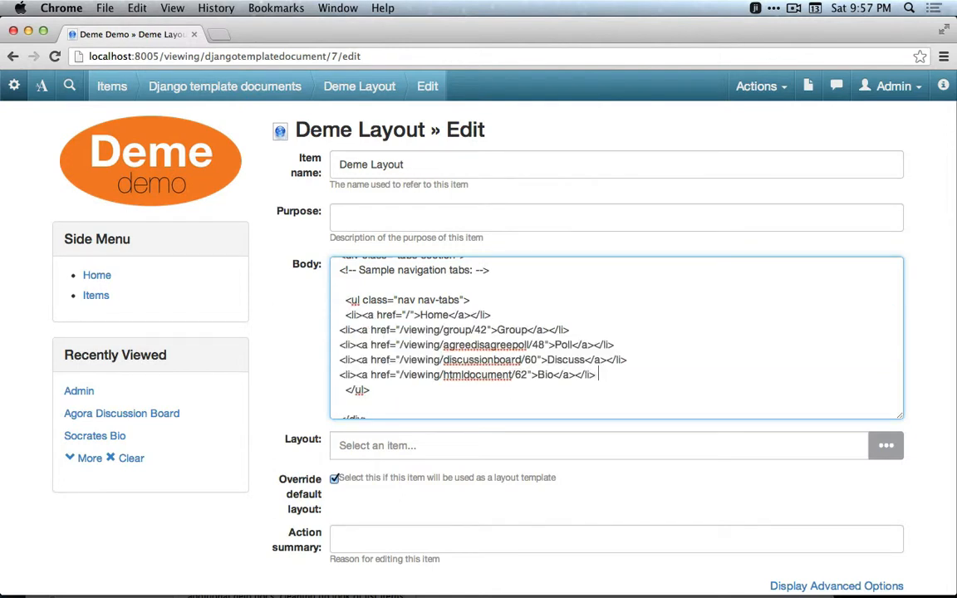
# Remove the extra indentation before the Home tab item and retype the '/' in its link.
pyautogui.click(346, 315)
pyautogui.press('BackSpace')
pyautogui.press('BackSpace')
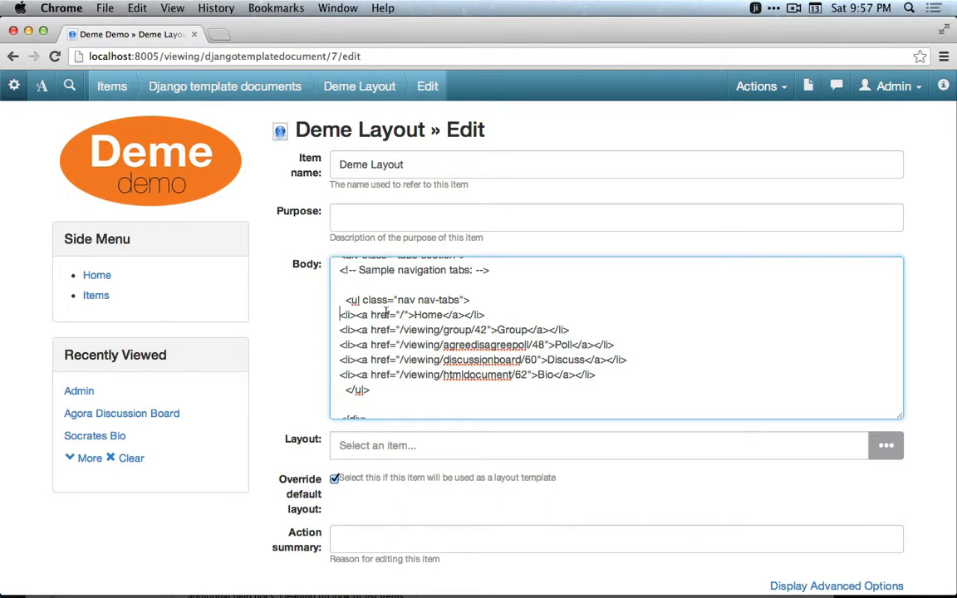
pyautogui.doubleClick(429, 315)
pyautogui.click(404, 315)
pyautogui.press('BackSpace')
pyautogui.write('/')
# Compare the Group tab's link path /viewing/group/42 with the item path in the address bar.
pyautogui.doubleClick(515, 330)
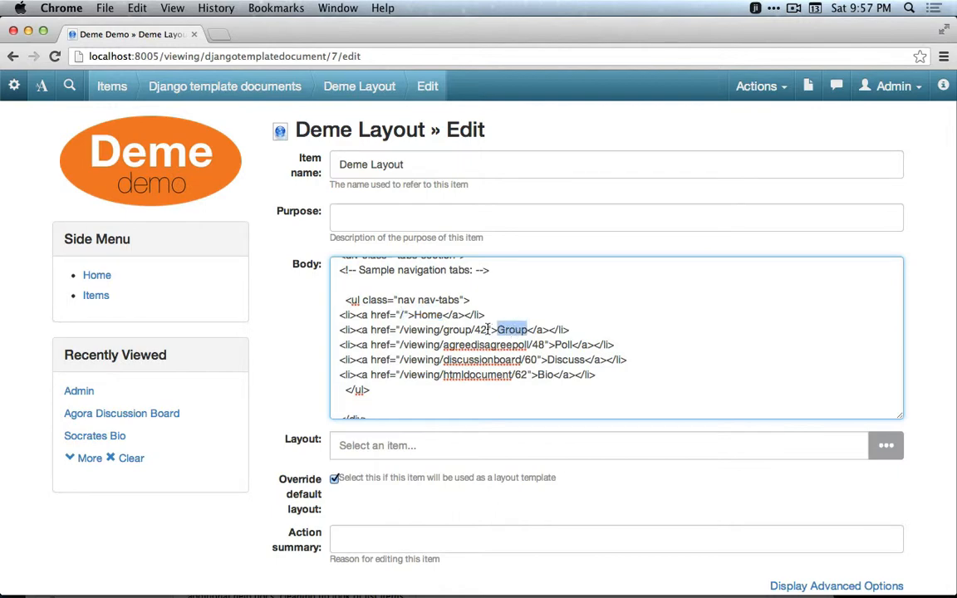
pyautogui.moveTo(488, 330); pyautogui.dragTo(399, 329)
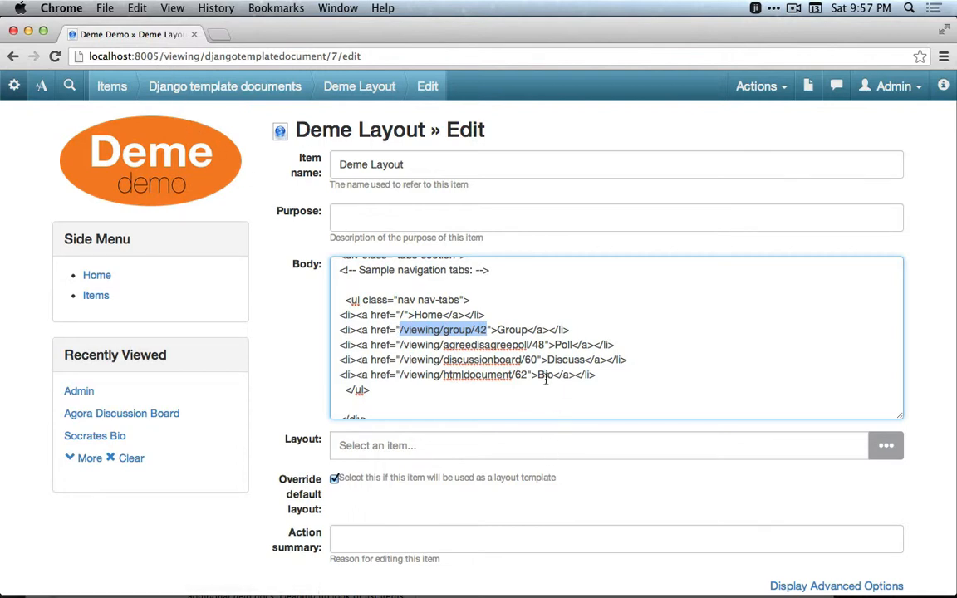
pyautogui.click(170, 58)
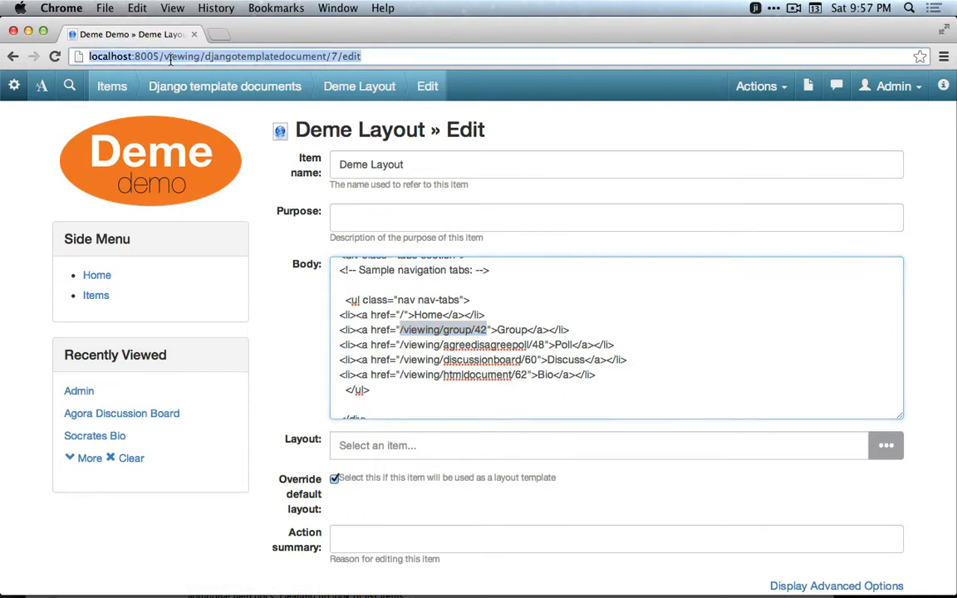
pyautogui.click(250, 56)
pyautogui.moveTo(158, 56); pyautogui.dragTo(376, 54)
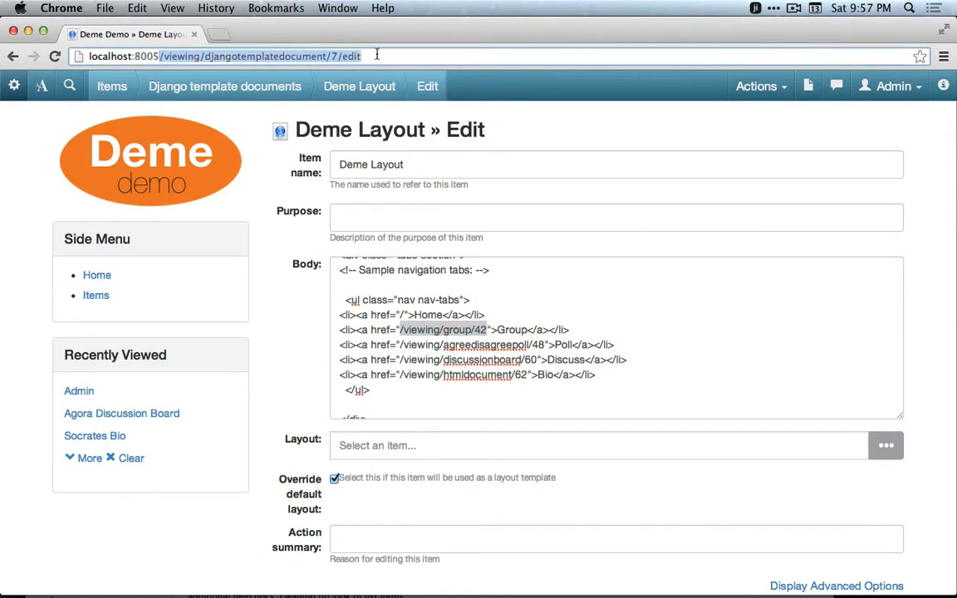
pyautogui.click(417, 339)
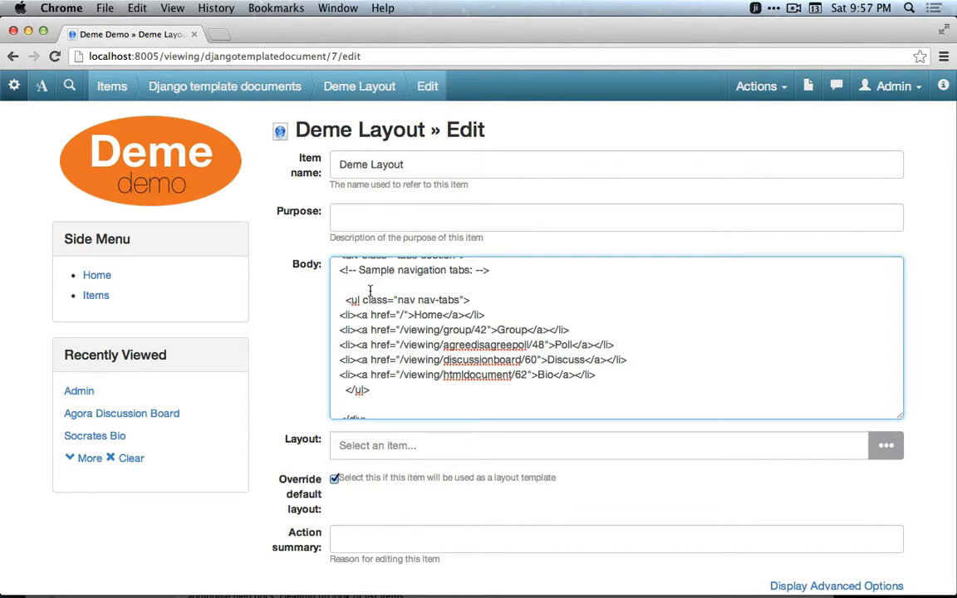
# Save the Deme Layout template document.
pyautogui.scroll(-2, 342, 308)
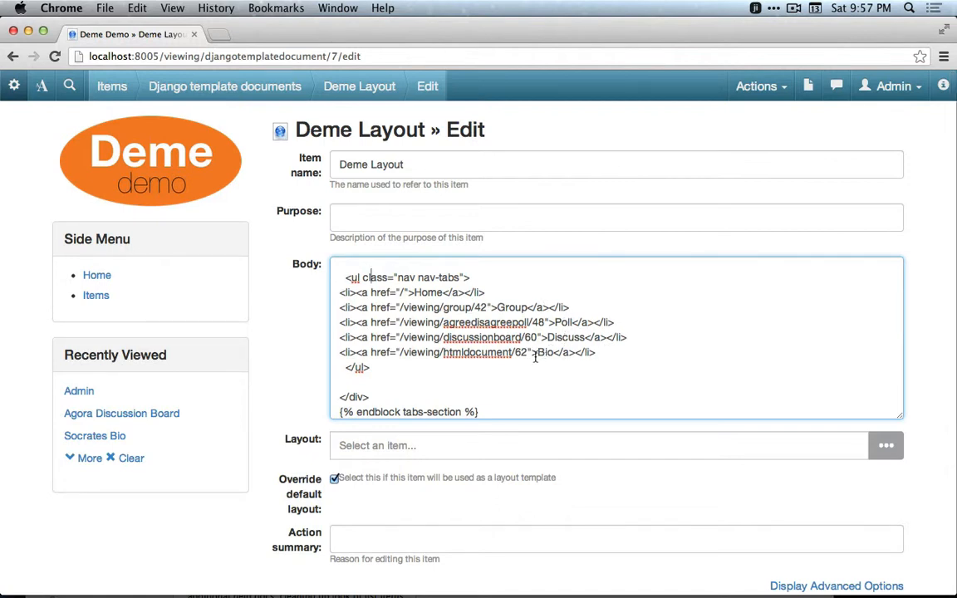
pyautogui.scroll(-5, 479, 489)
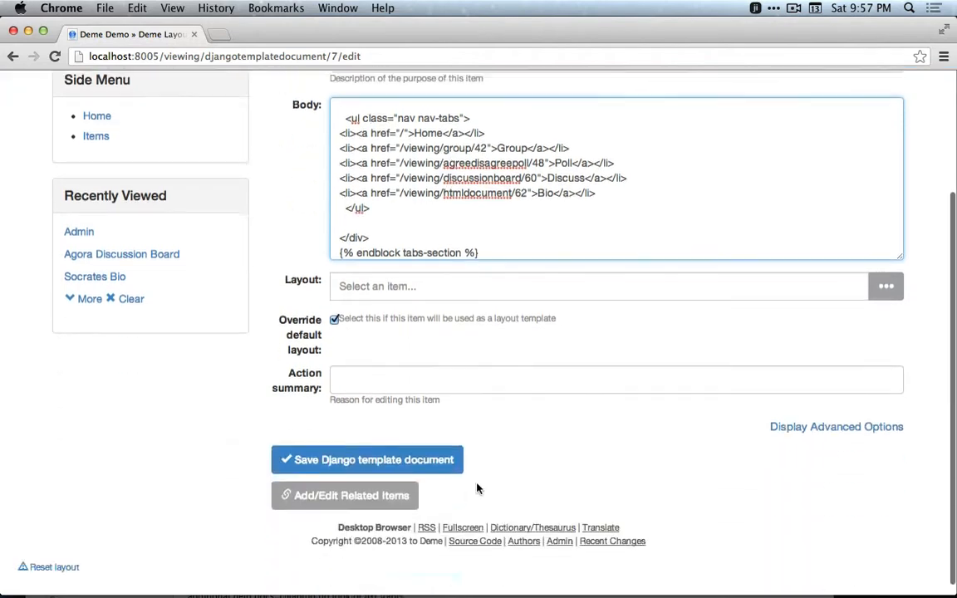
pyautogui.click(394, 454)
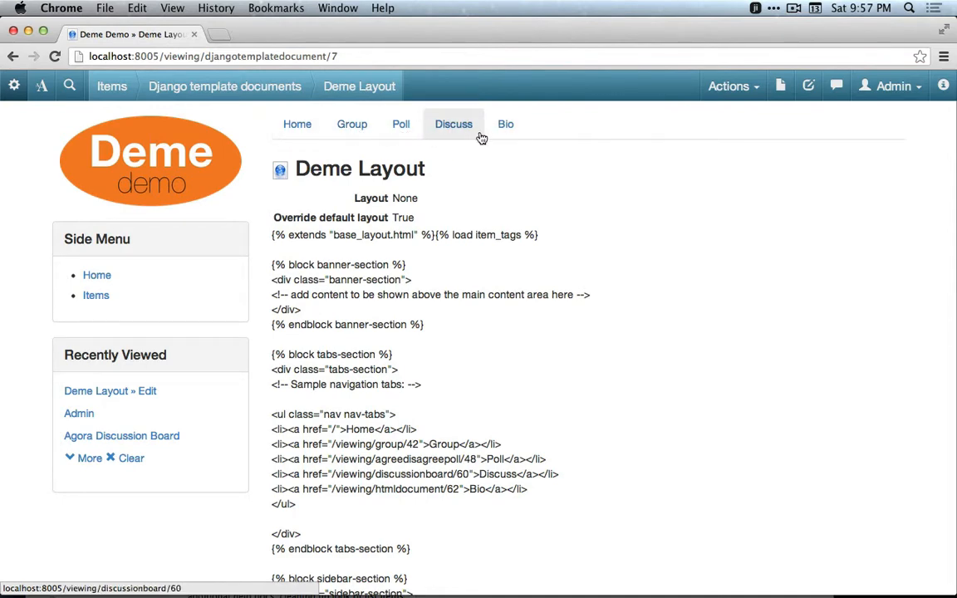
# Try each new navigation tab in turn: Home, Group, Poll, Discuss and Bio.
pyautogui.click(284, 139)
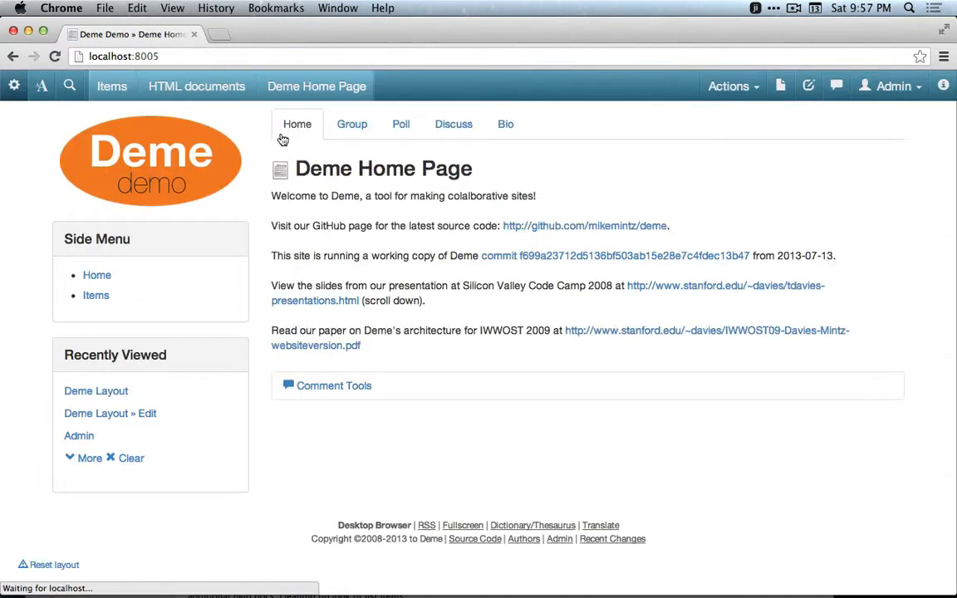
pyautogui.click(355, 133)
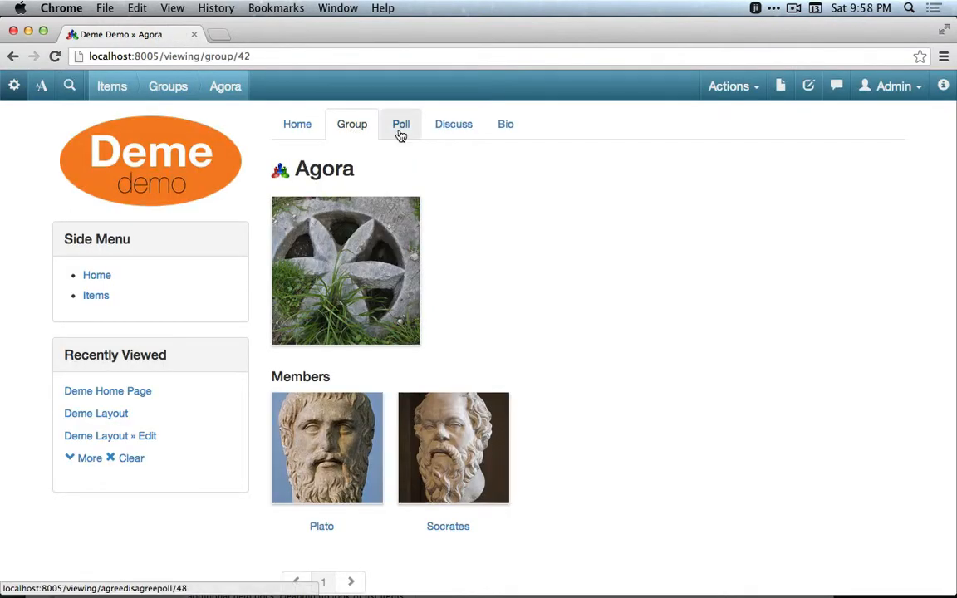
pyautogui.click(401, 133)
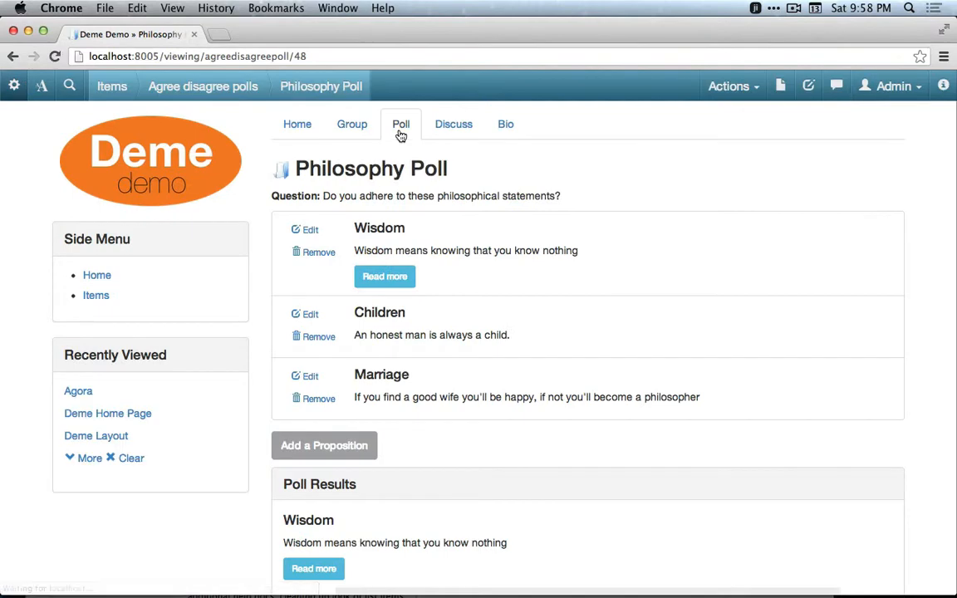
pyautogui.click(456, 135)
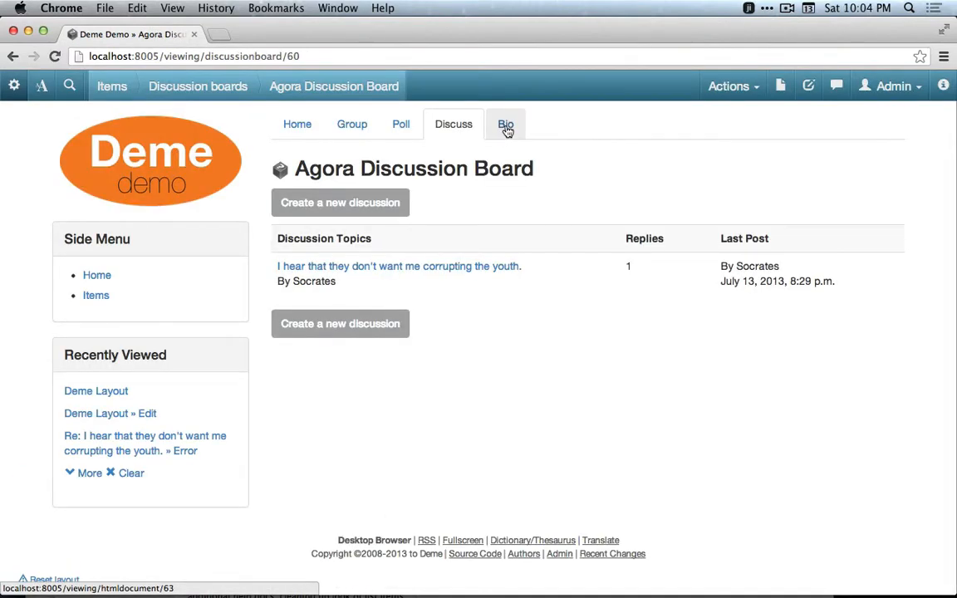
pyautogui.click(506, 128)
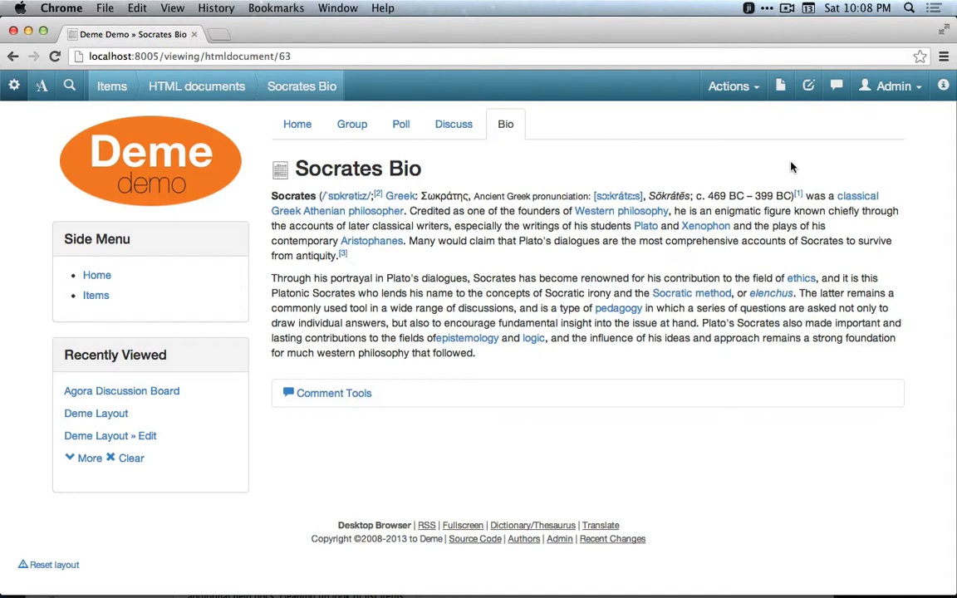
# Show the metadata sidebar and view the help for the Socrates Bio document.
pyautogui.click(944, 86)
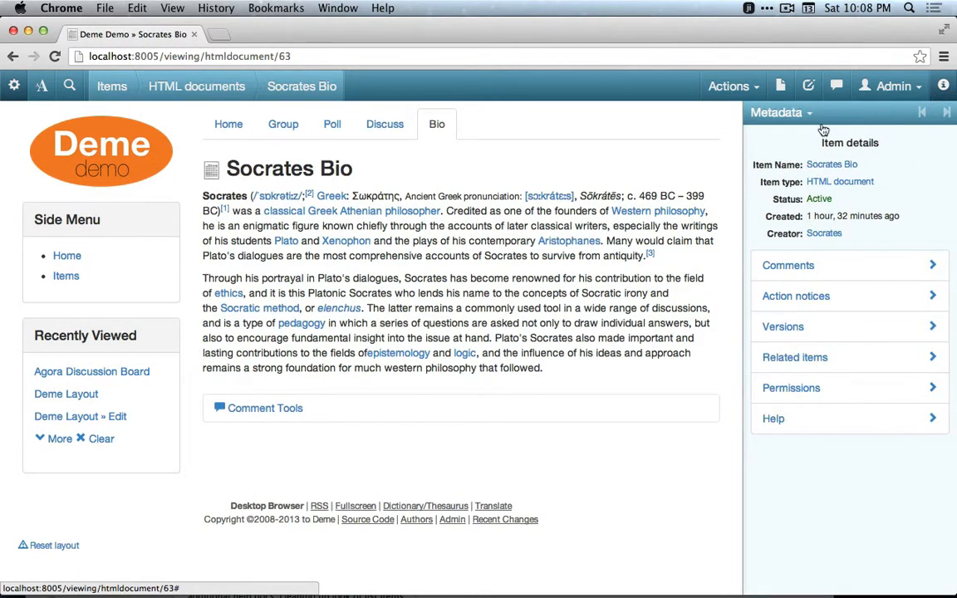
pyautogui.click(781, 420)
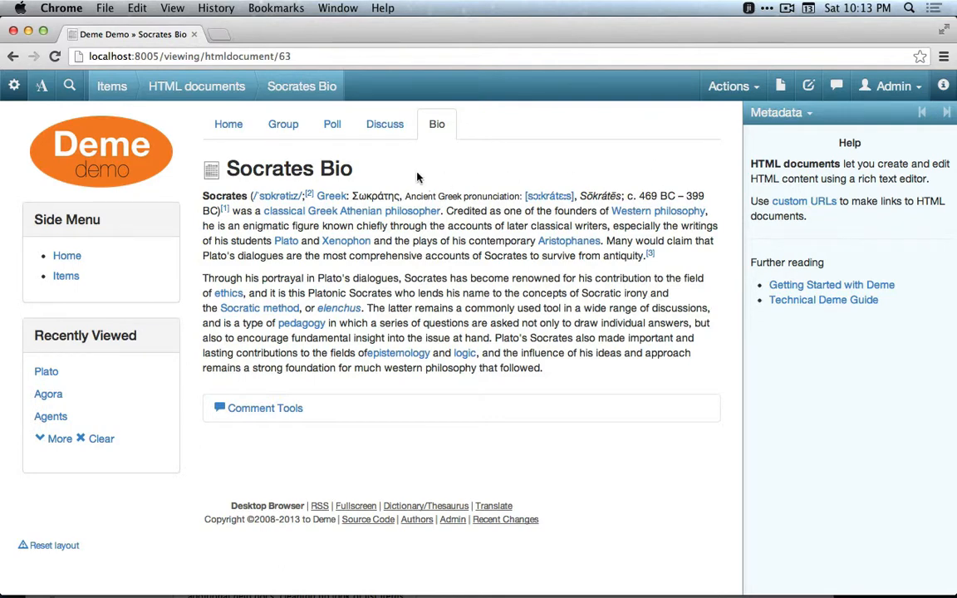
# Open Plato's person page from the Group tab and list all of his related item types in the metadata sidebar.
pyautogui.click(285, 126)
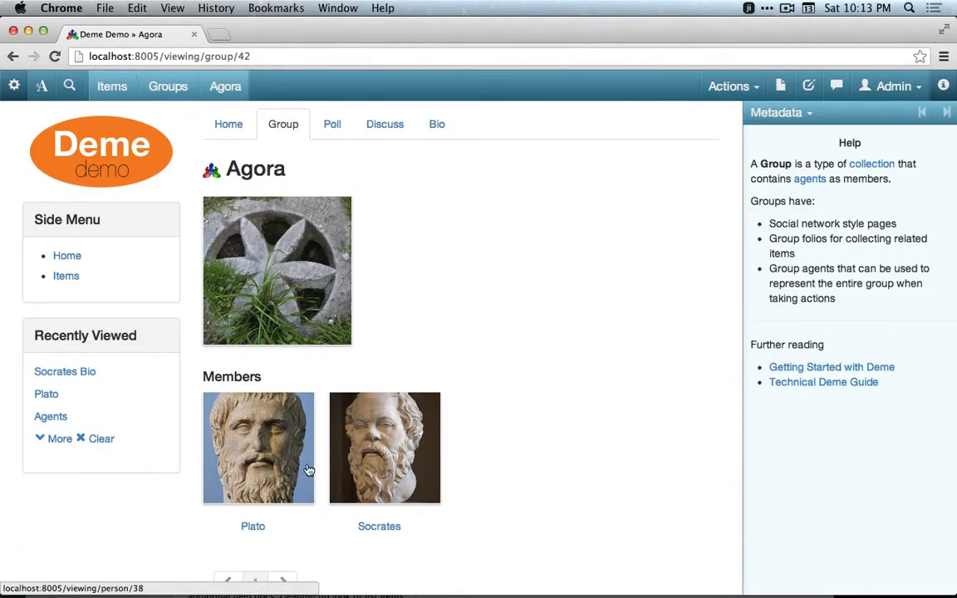
pyautogui.click(272, 474)
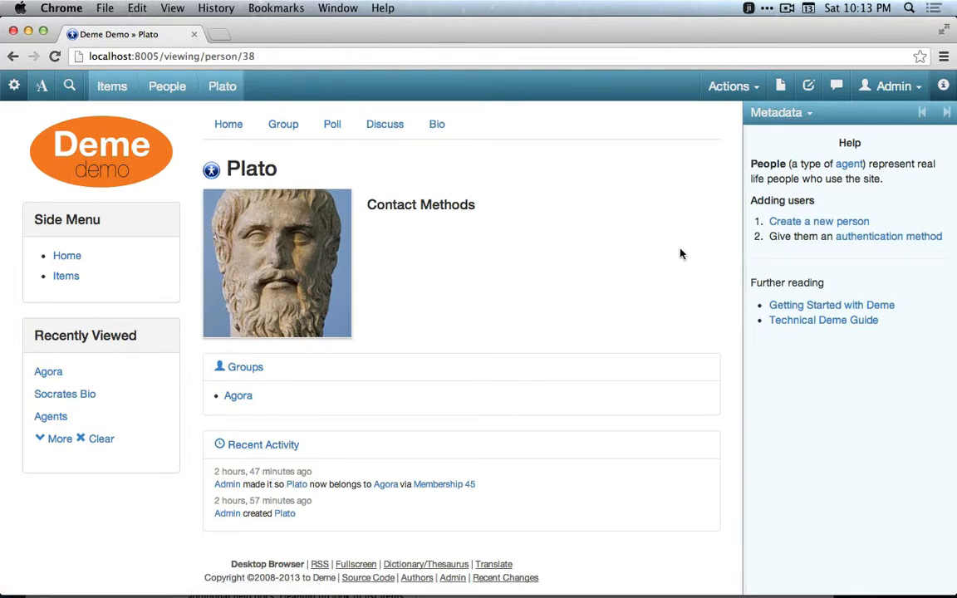
pyautogui.click(785, 122)
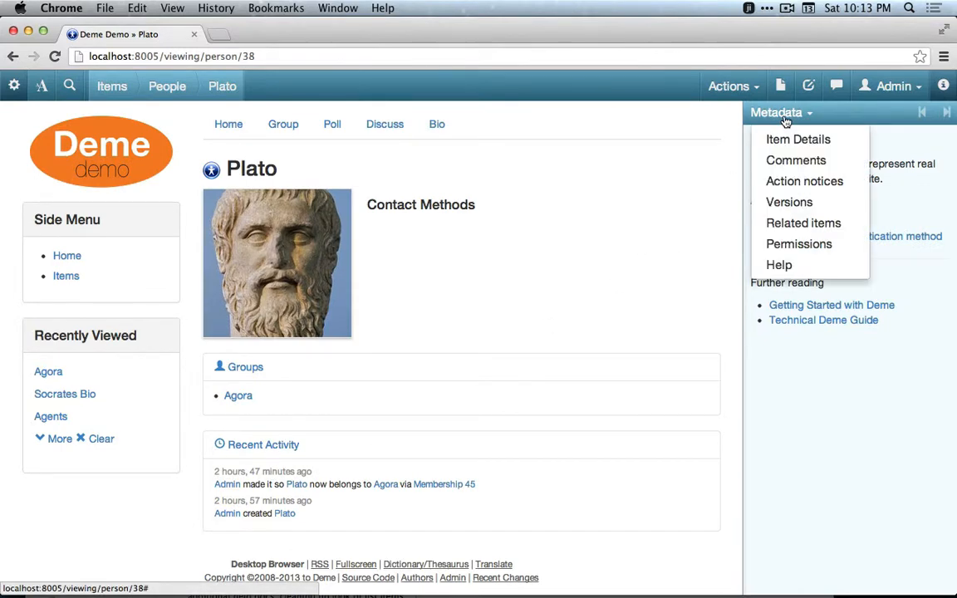
pyautogui.click(786, 223)
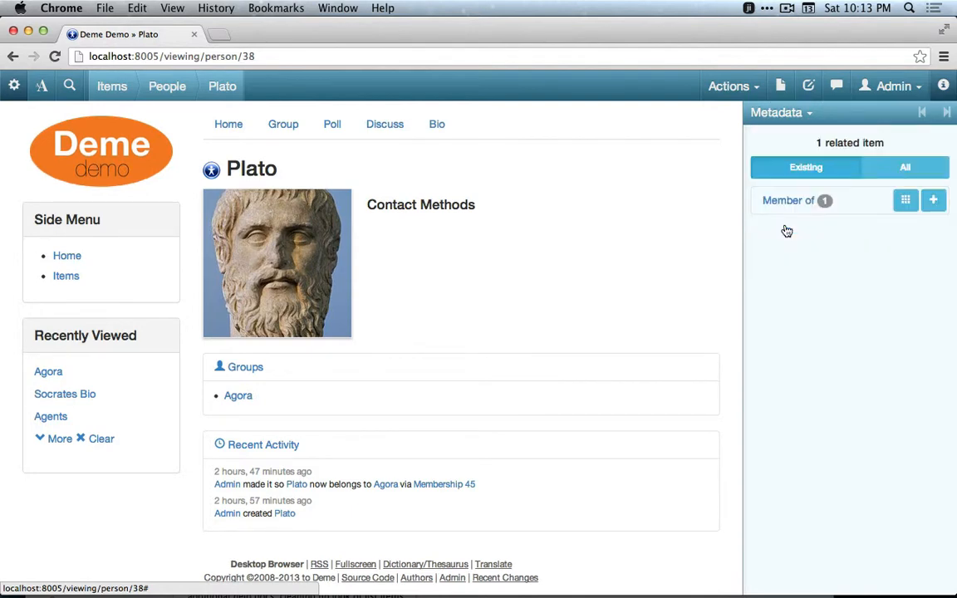
pyautogui.click(921, 180)
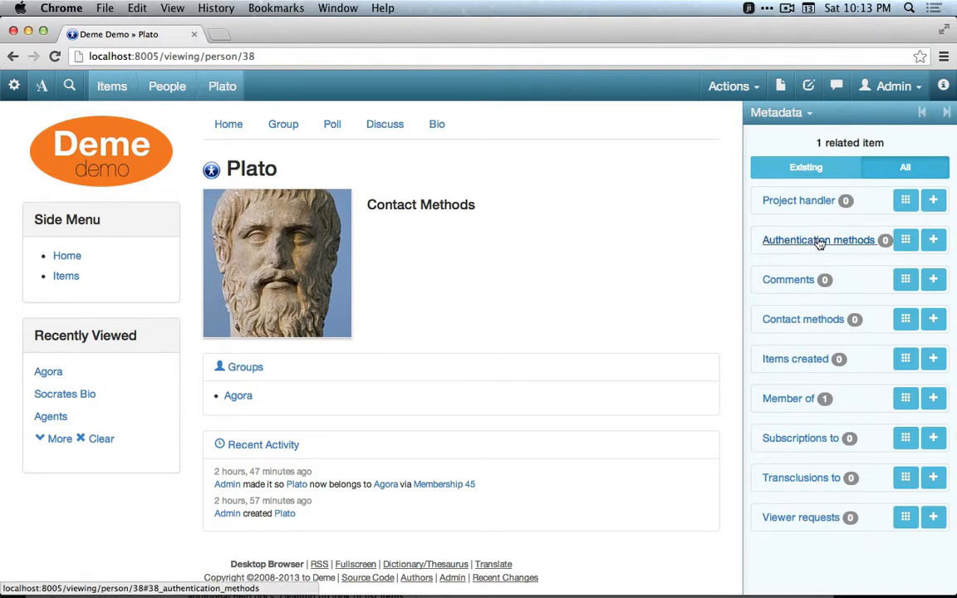
# Add a Deme account authentication method for Plato with username plato, enter and confirm its password, create it, and list it.
pyautogui.click(934, 241)
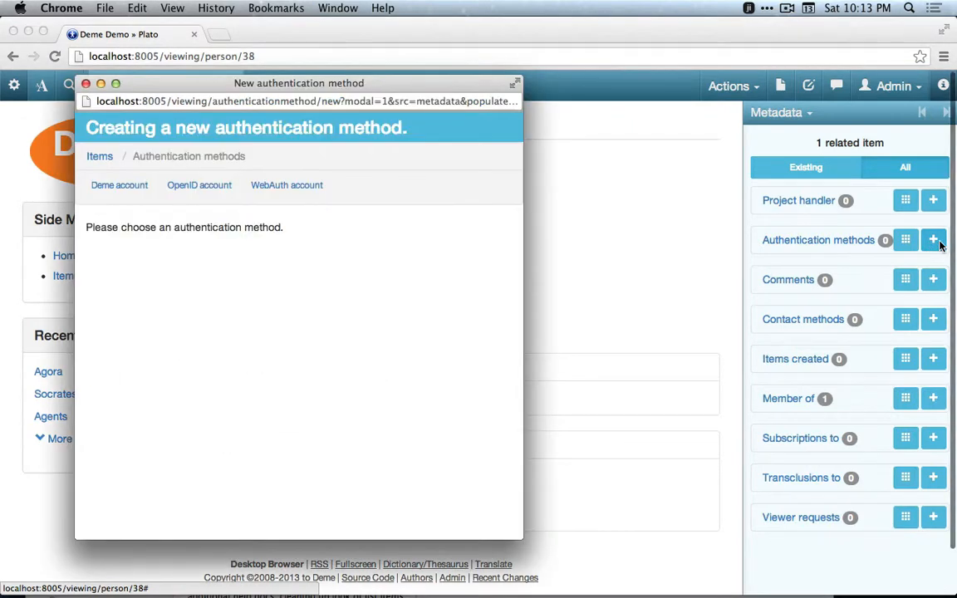
pyautogui.click(115, 186)
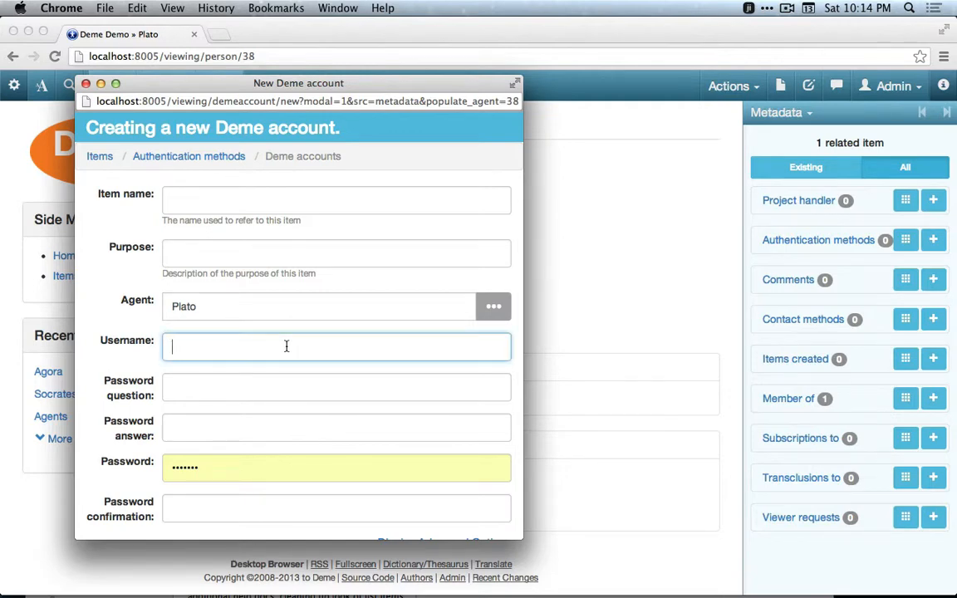
pyautogui.write('plato')
pyautogui.scroll(-3, 240, 407)
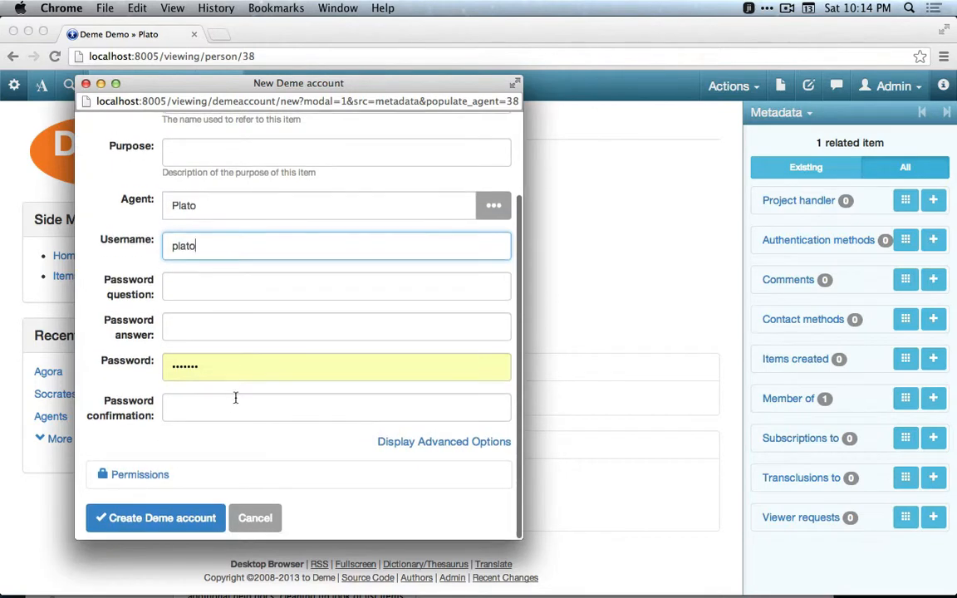
pyautogui.doubleClick(211, 369)
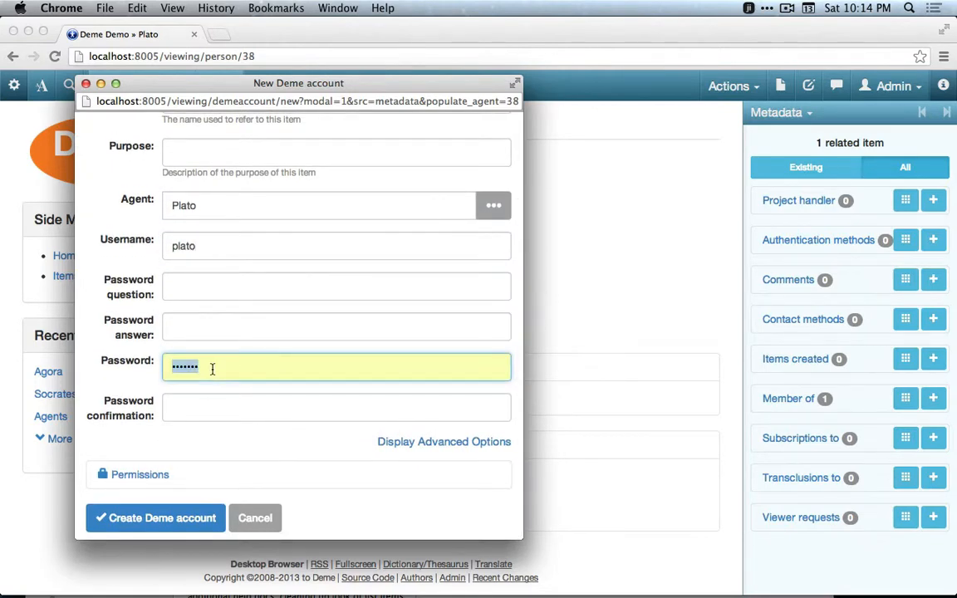
pyautogui.write('••••')
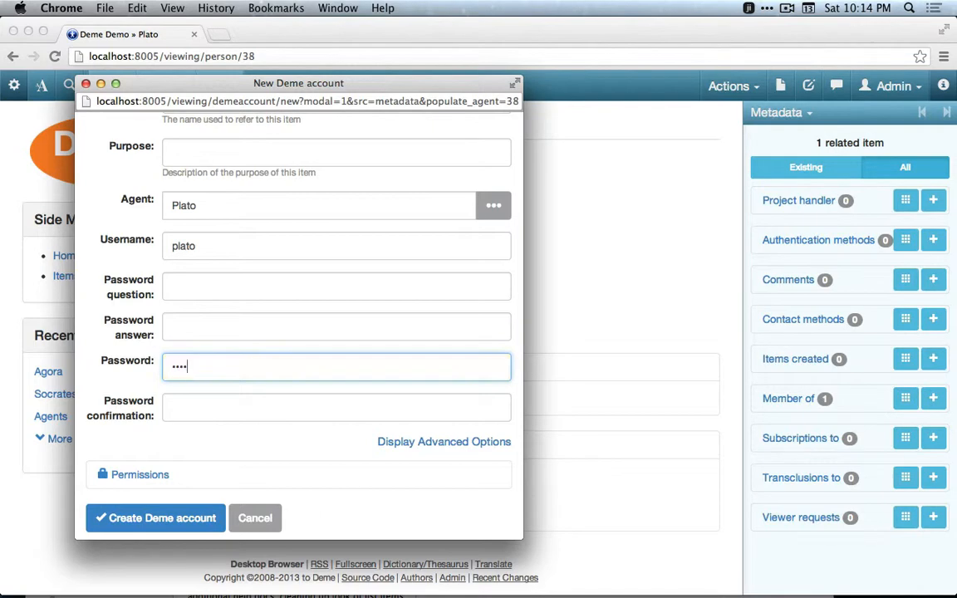
pyautogui.press('Tab')
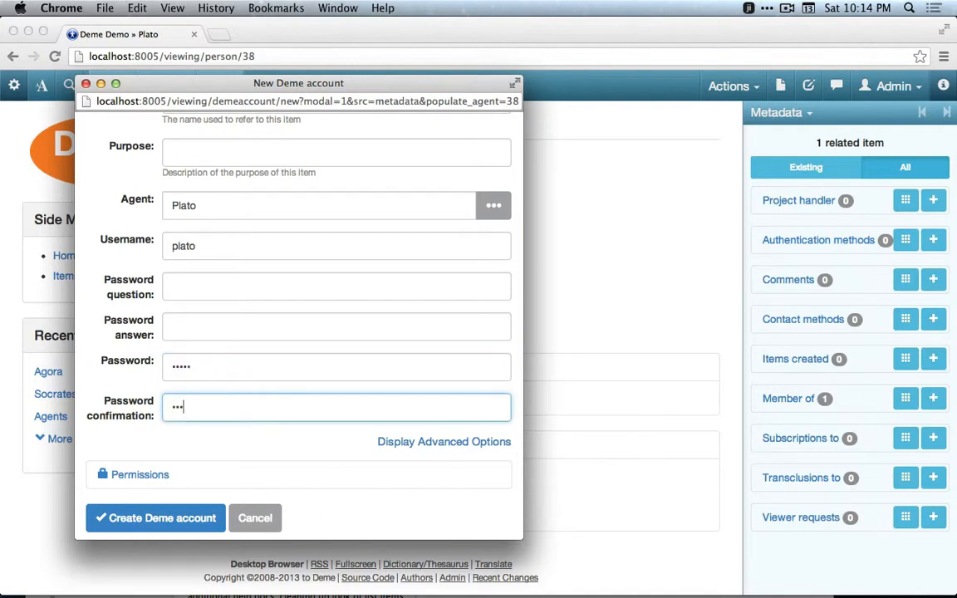
pyautogui.click(182, 517)
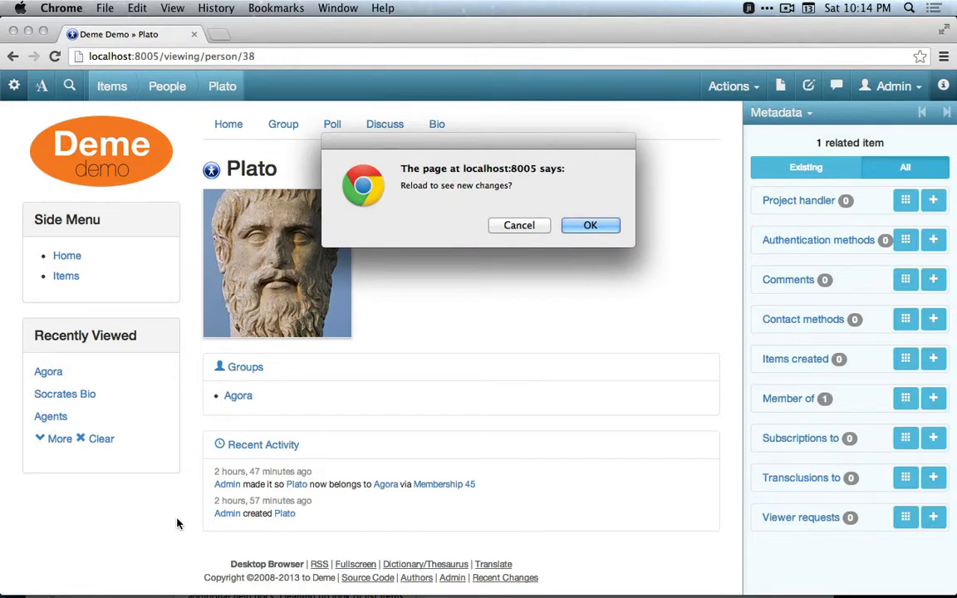
pyautogui.click(591, 226)
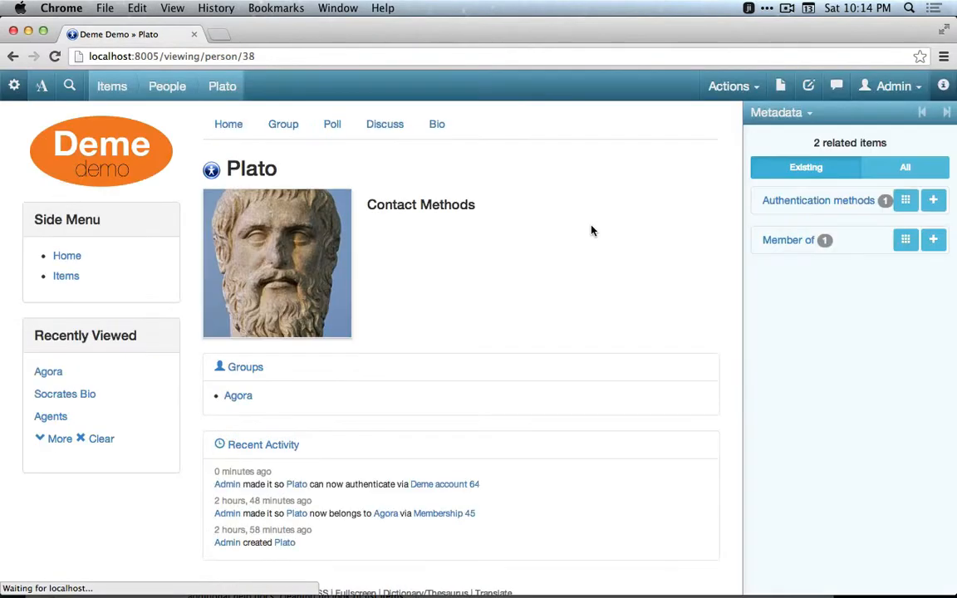
pyautogui.click(822, 204)
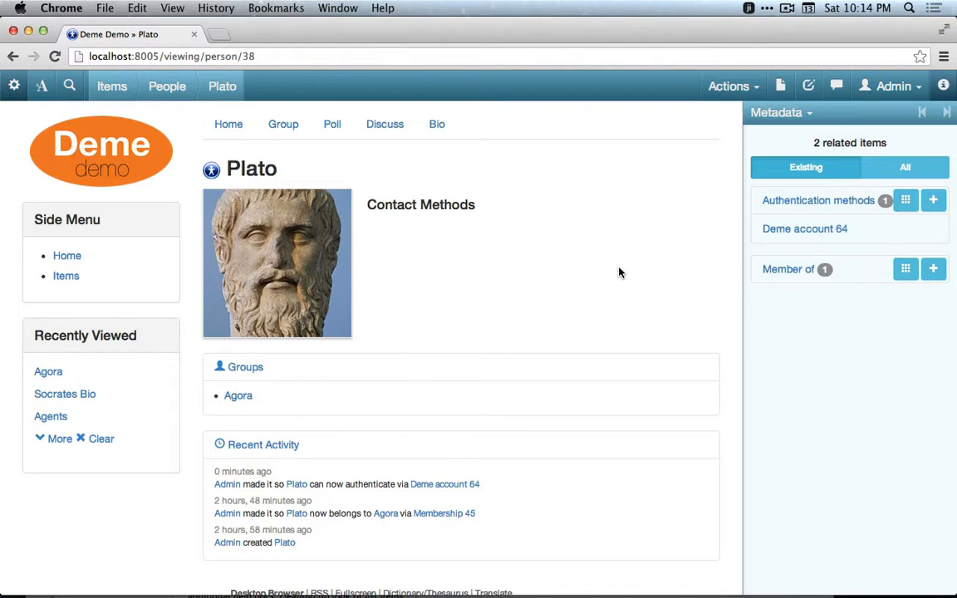
pyautogui.click(886, 86)
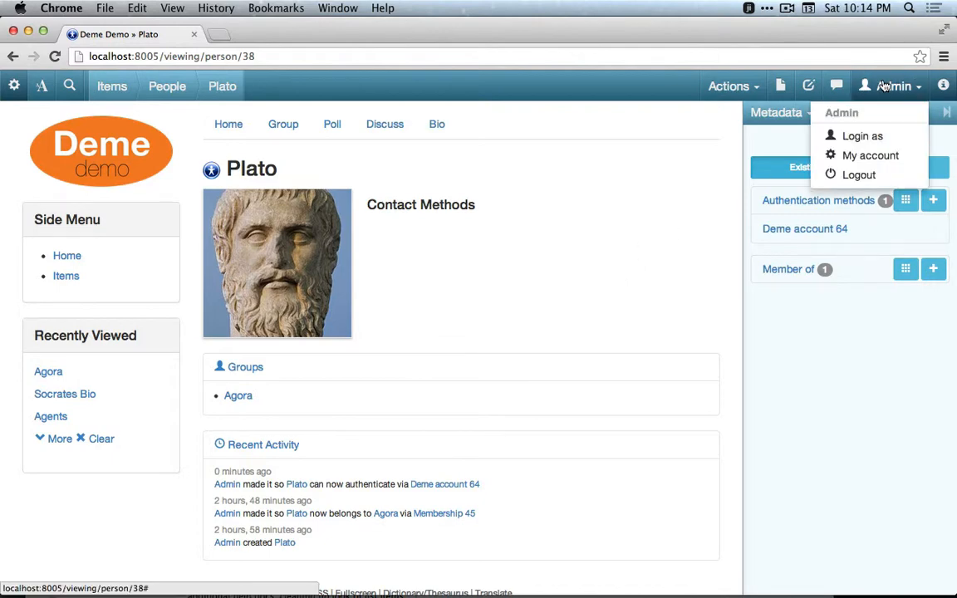
pyautogui.click(860, 175)
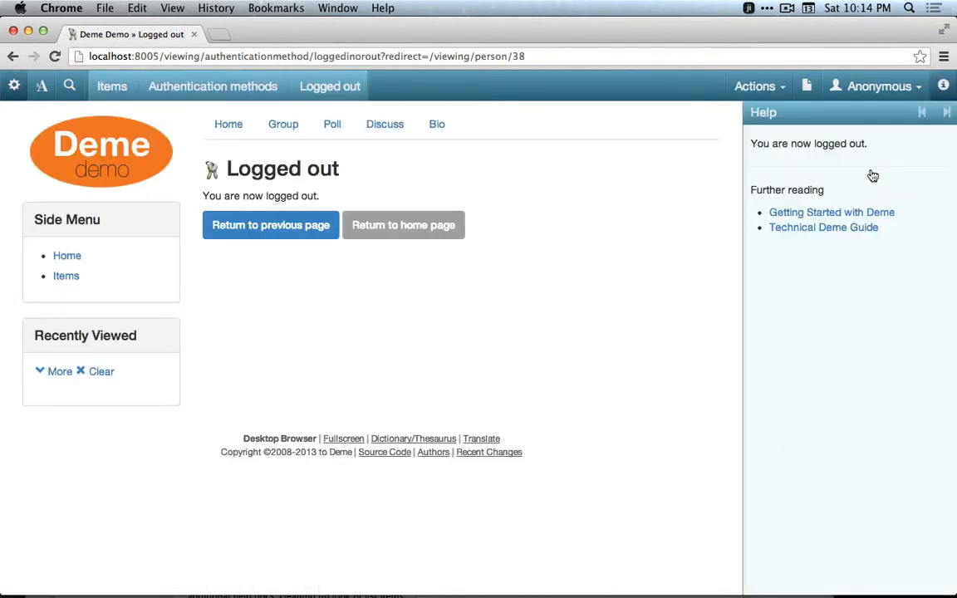
pyautogui.click(887, 88)
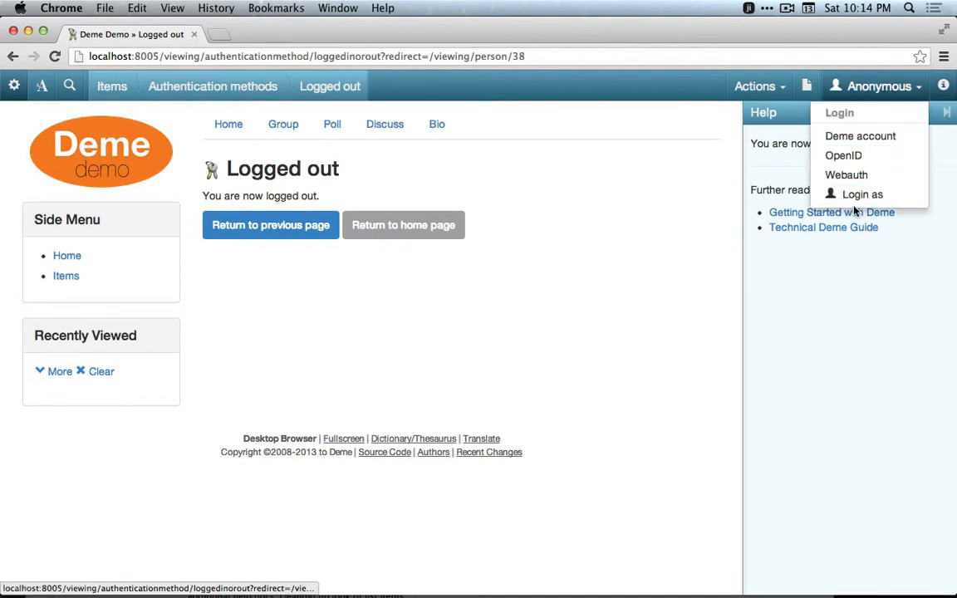
pyautogui.click(860, 136)
pyautogui.click(555, 299)
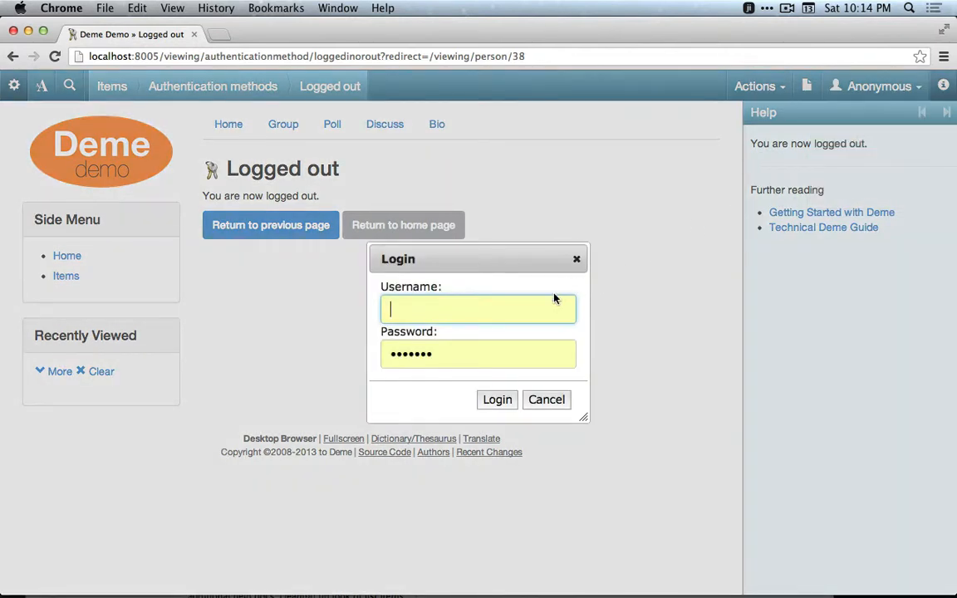
pyautogui.write('plato')
pyautogui.press('Tab')
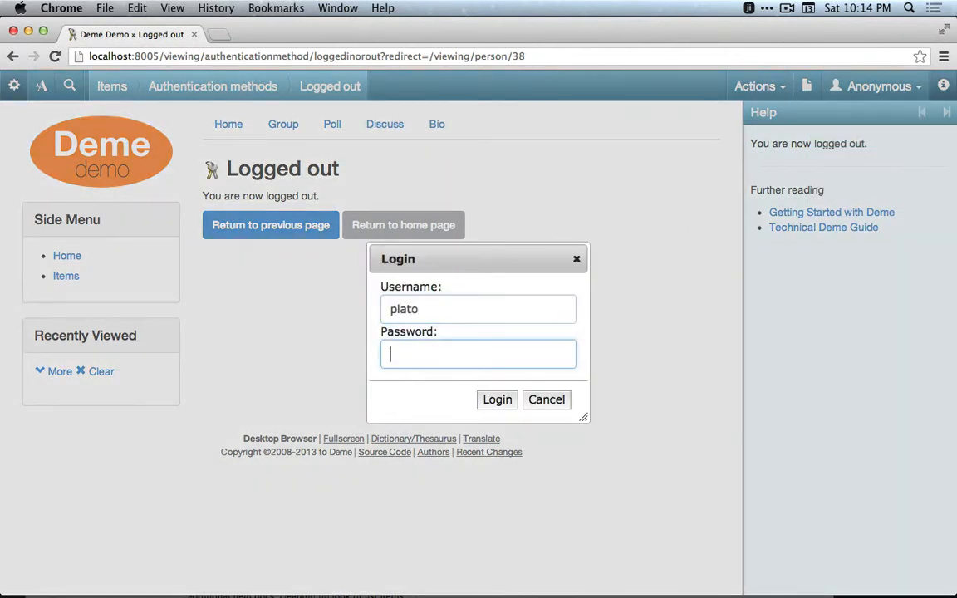
pyautogui.write('•••••')
pyautogui.click(504, 405)
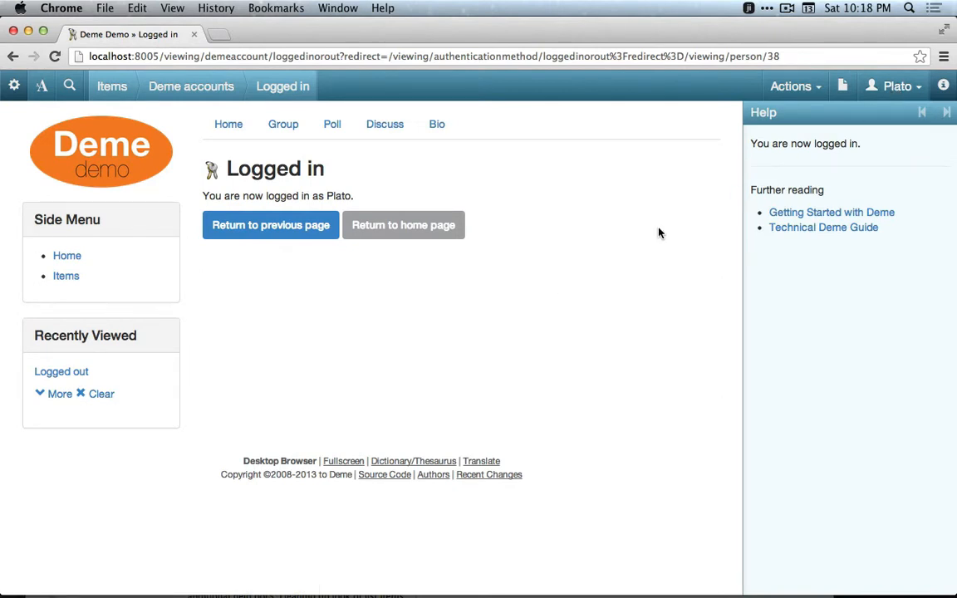
# Switch back to the Admin agent using Login as.
pyautogui.click(890, 87)
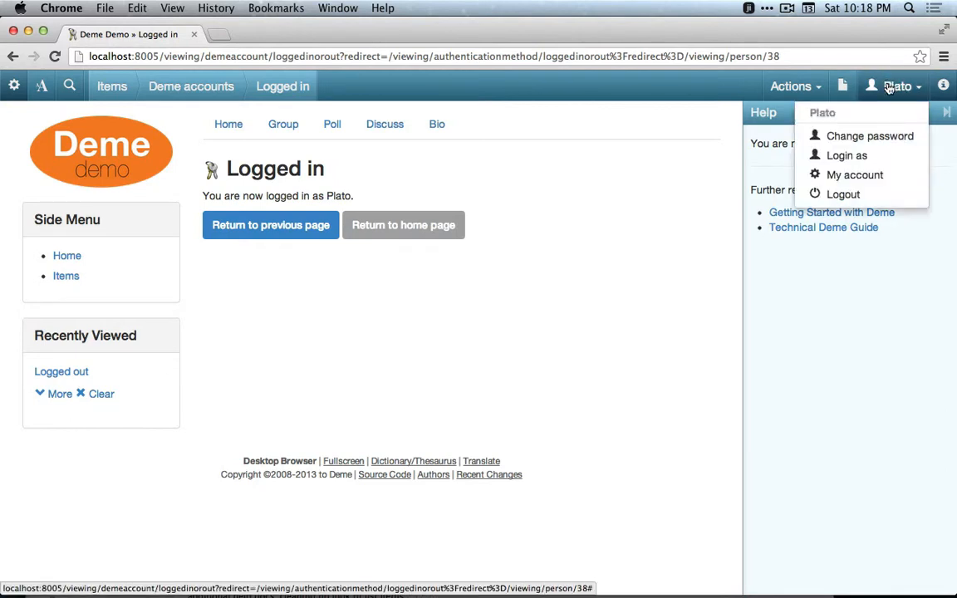
pyautogui.click(864, 161)
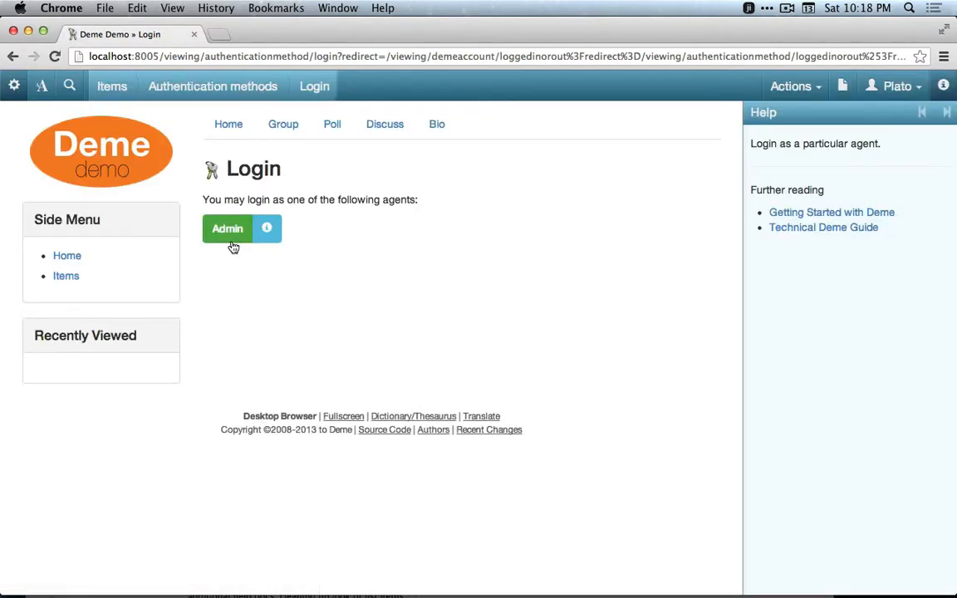
pyautogui.click(233, 239)
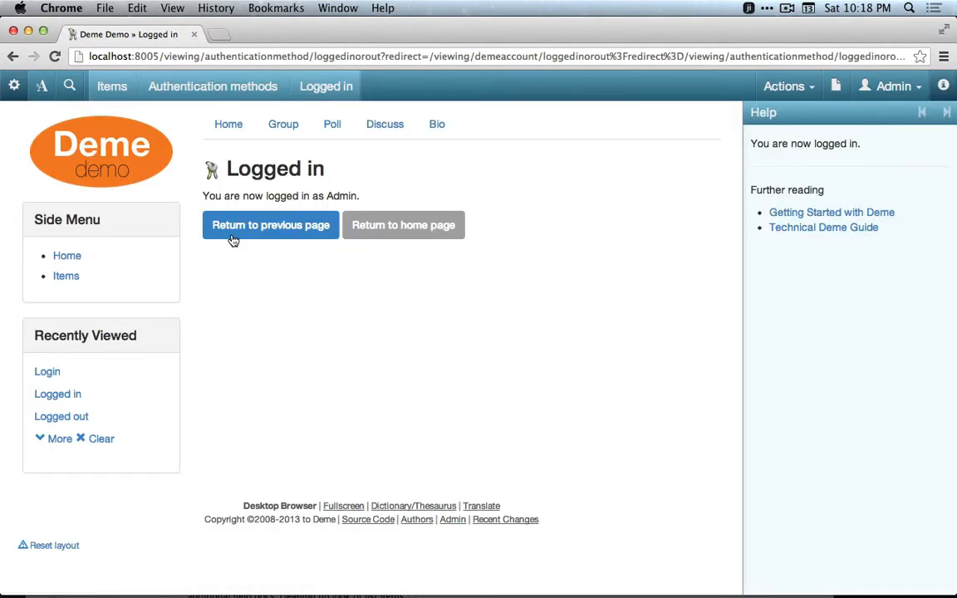
# Open Global permissions from the Admin page and assign a new permission entry to the Anonymous user.
pyautogui.click(454, 520)
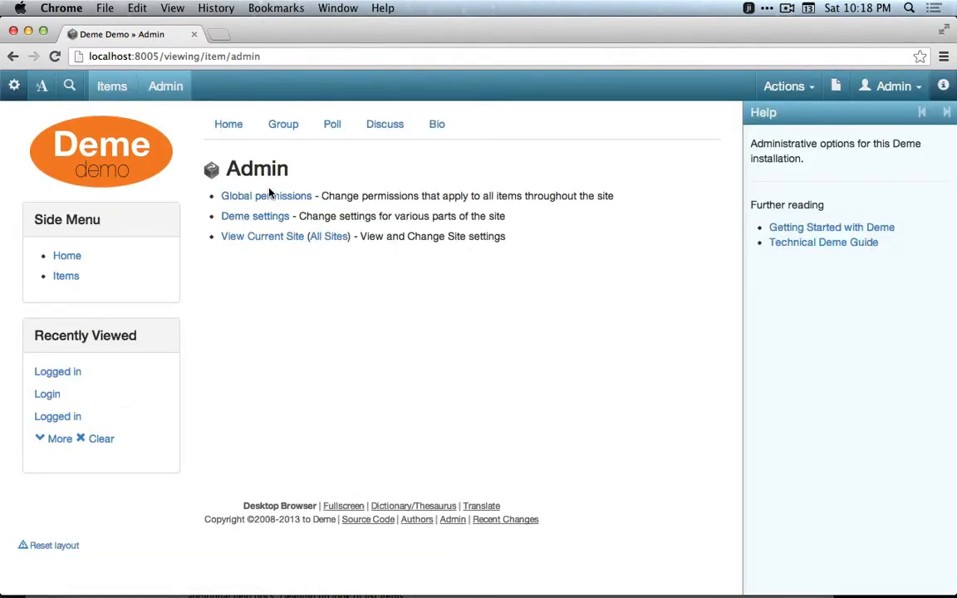
pyautogui.click(269, 197)
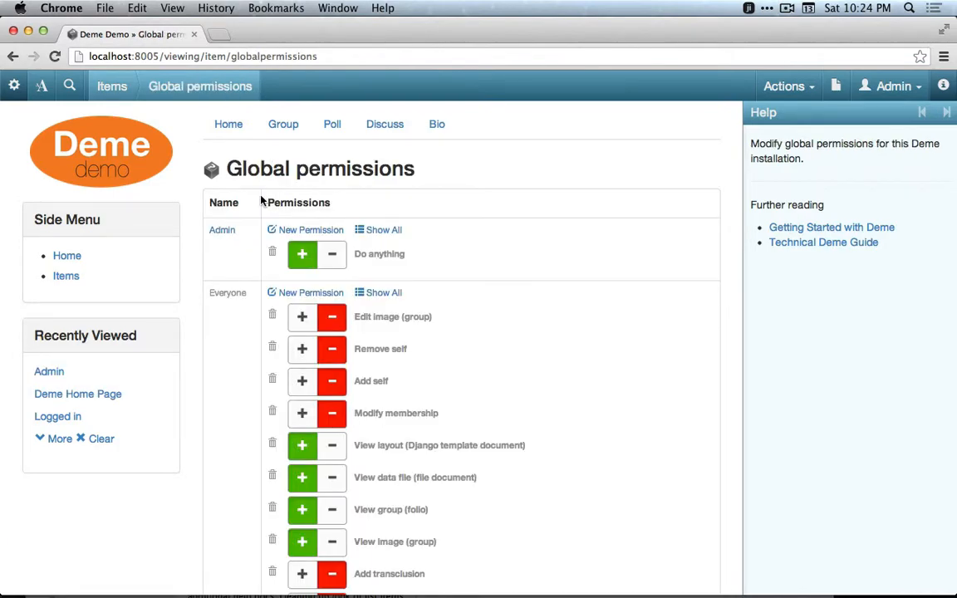
pyautogui.scroll(-20, 261, 200)
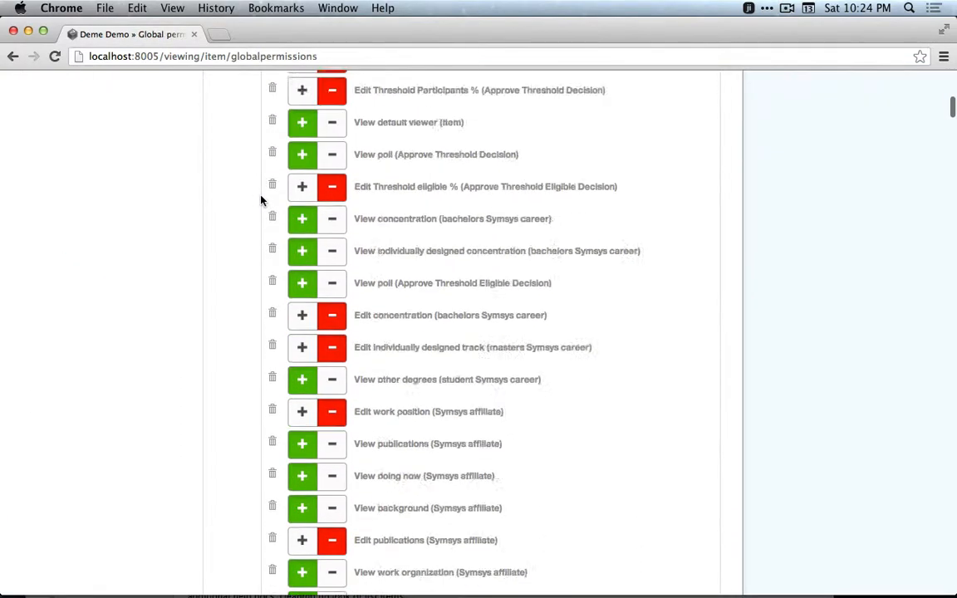
pyautogui.scroll(-20, 261, 199)
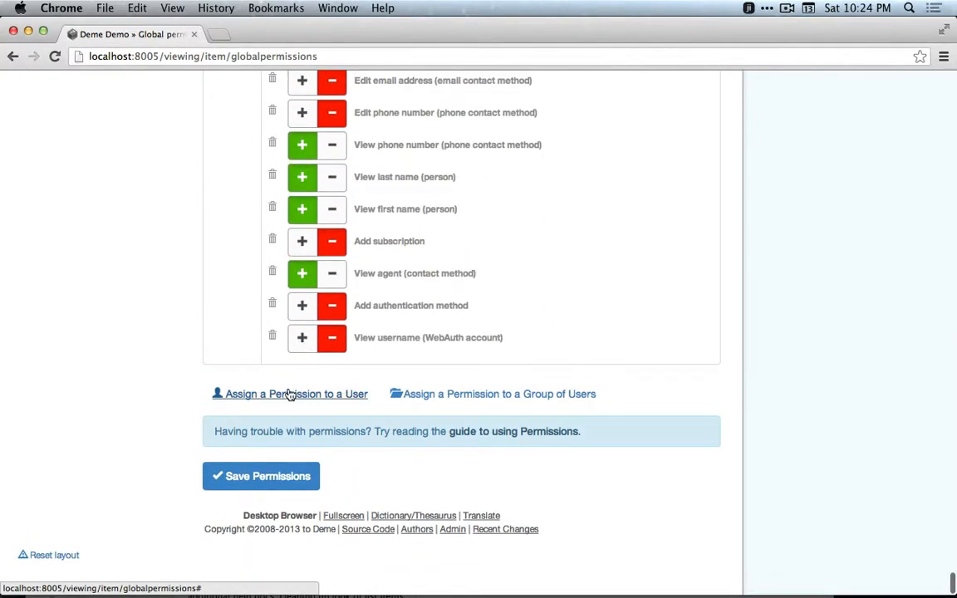
pyautogui.click(290, 395)
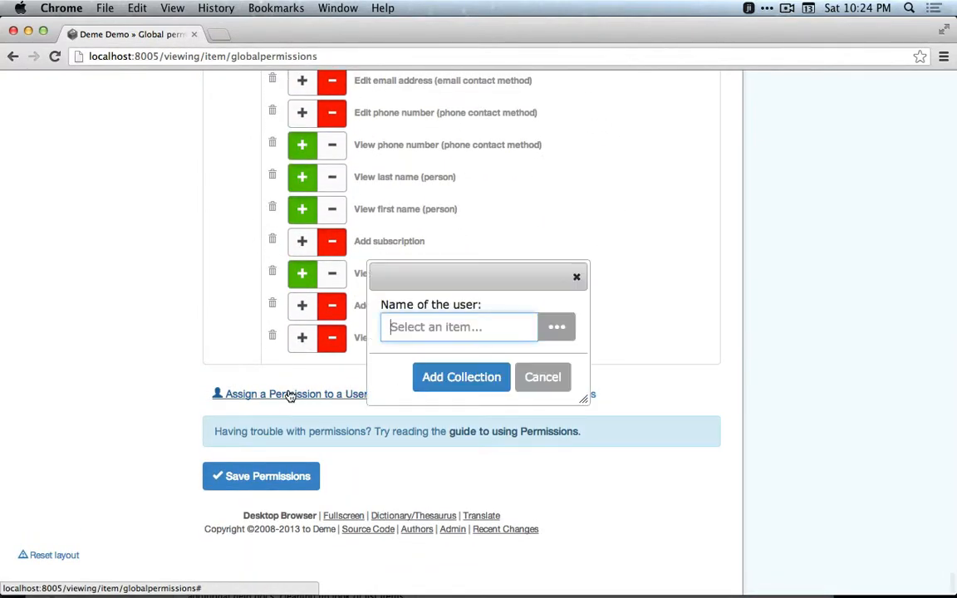
pyautogui.click(557, 329)
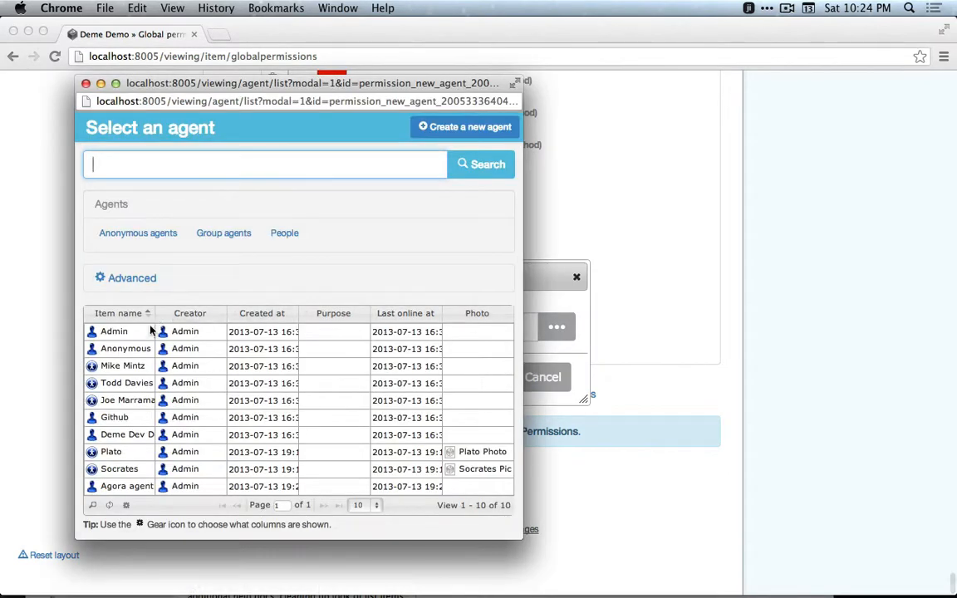
pyautogui.click(124, 347)
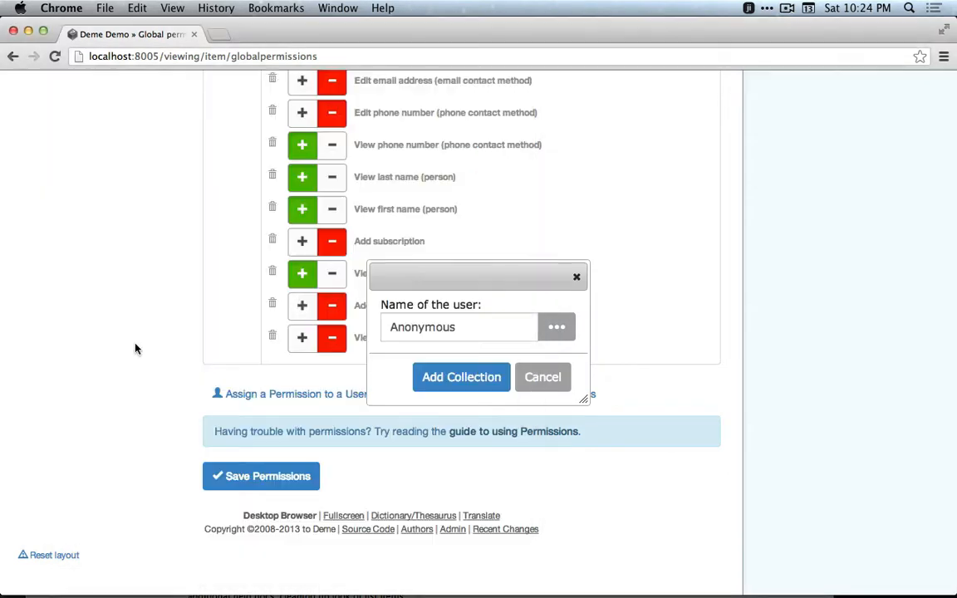
pyautogui.click(462, 378)
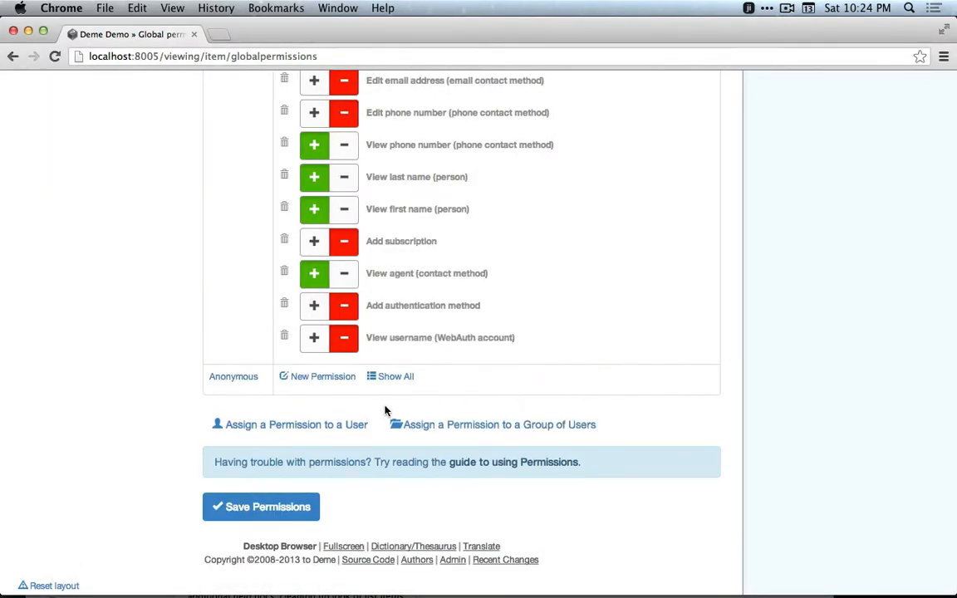
# Add a Login as permission for Anonymous, set it to denied, and save the permissions.
pyautogui.click(332, 378)
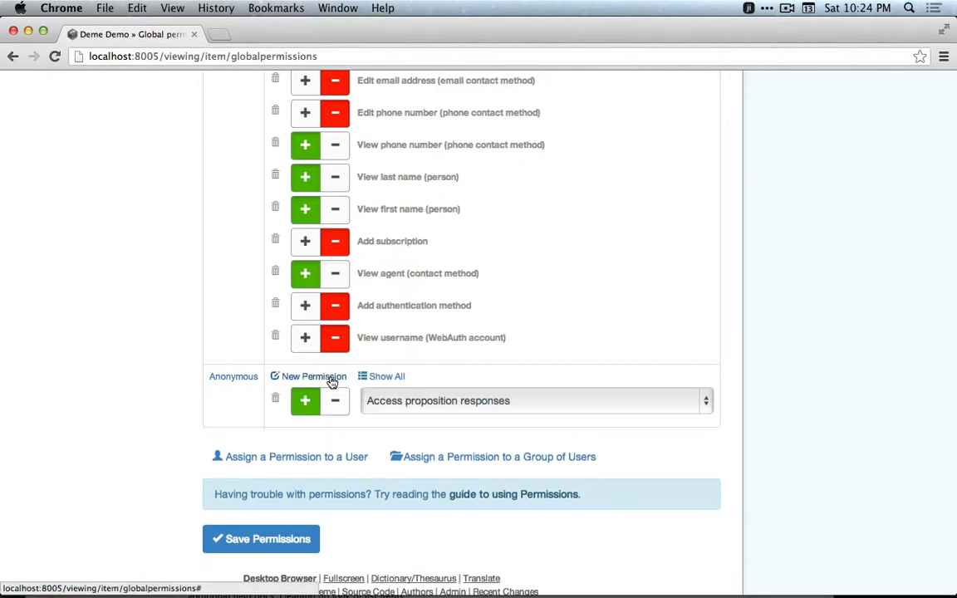
pyautogui.click(497, 413)
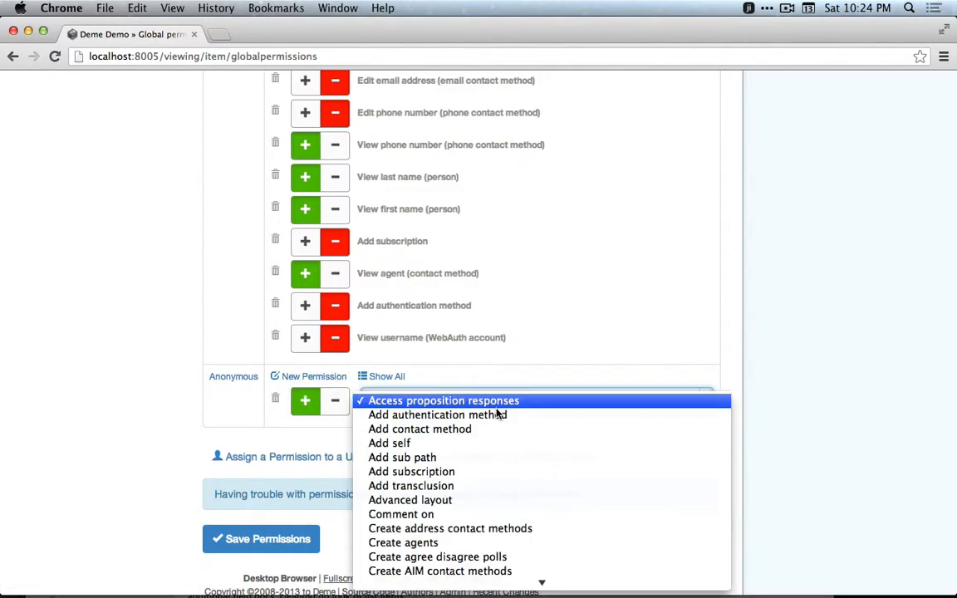
pyautogui.scroll(-10, 490, 498)
pyautogui.scroll(-12, 491, 500)
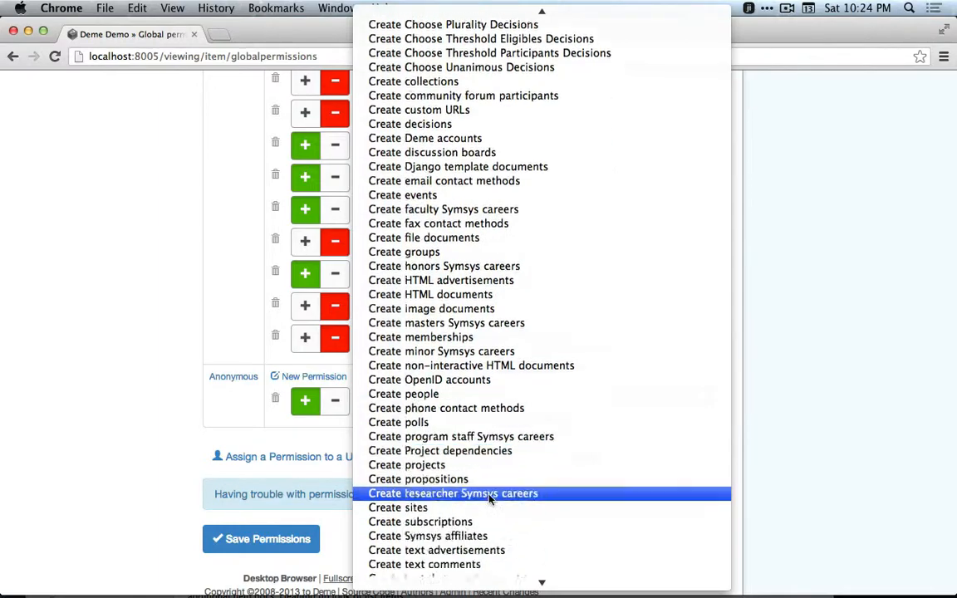
pyautogui.scroll(-20, 491, 500)
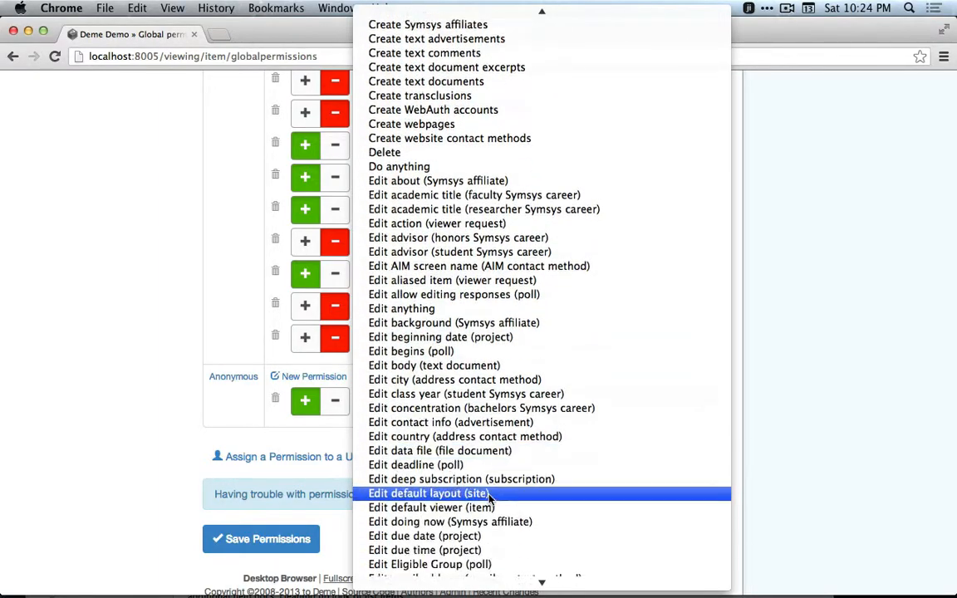
pyautogui.scroll(-20, 490, 499)
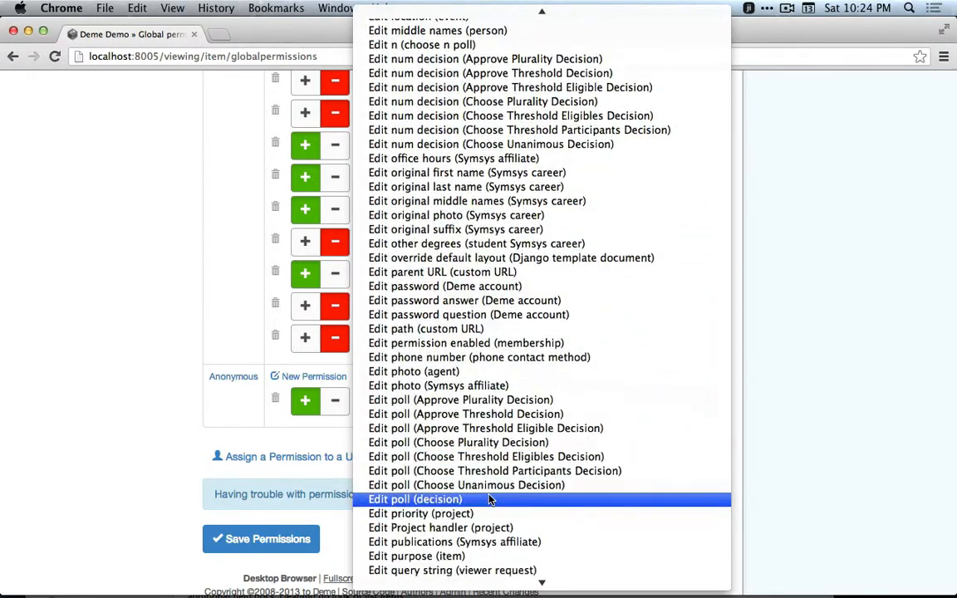
pyautogui.scroll(-5, 490, 498)
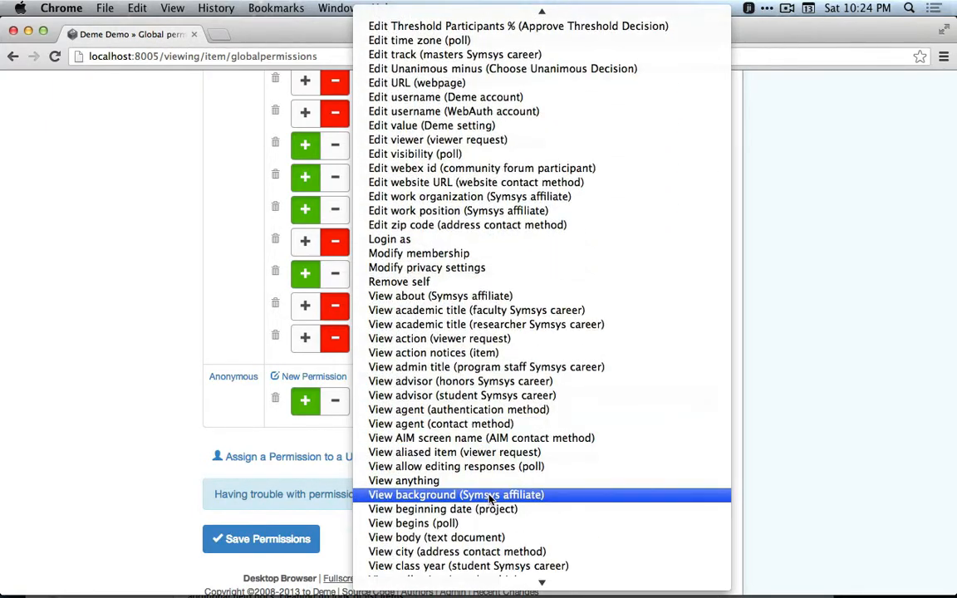
pyautogui.click(407, 240)
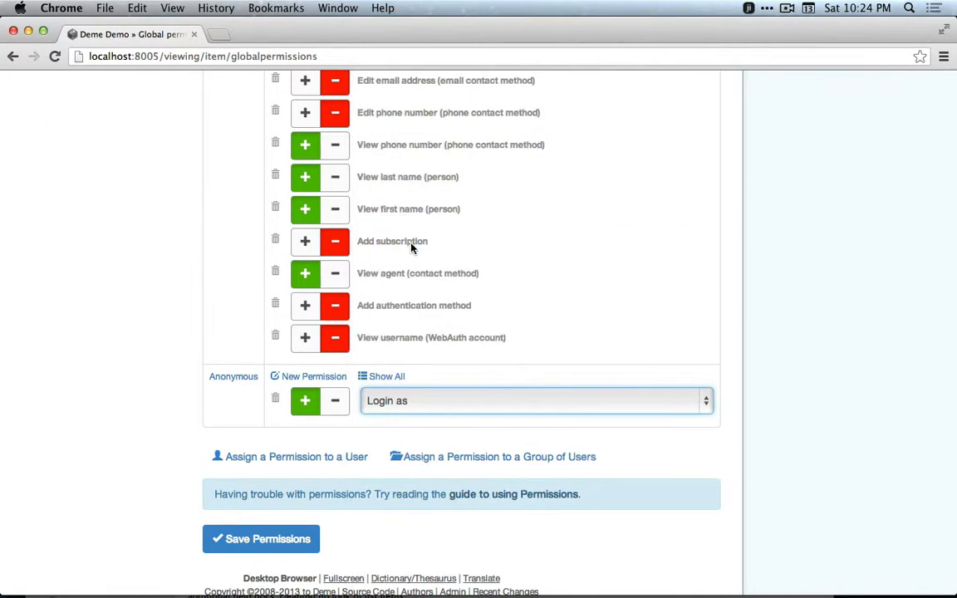
pyautogui.click(340, 401)
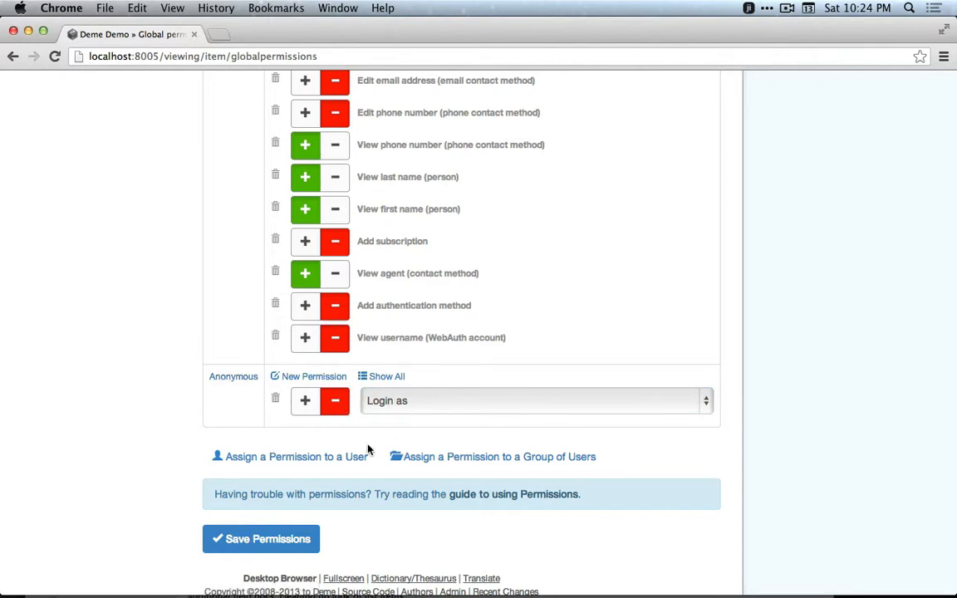
pyautogui.click(290, 540)
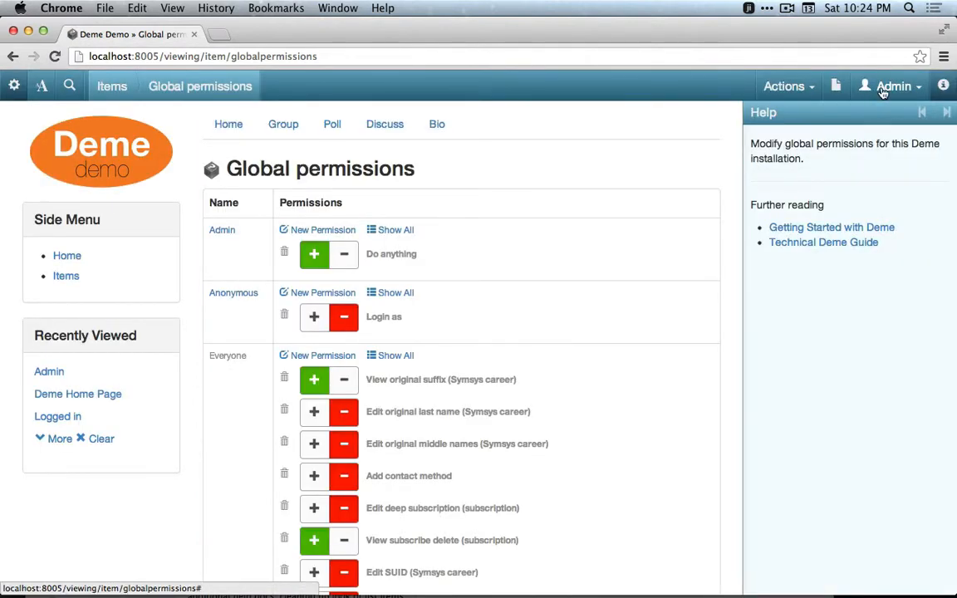
pyautogui.click(883, 92)
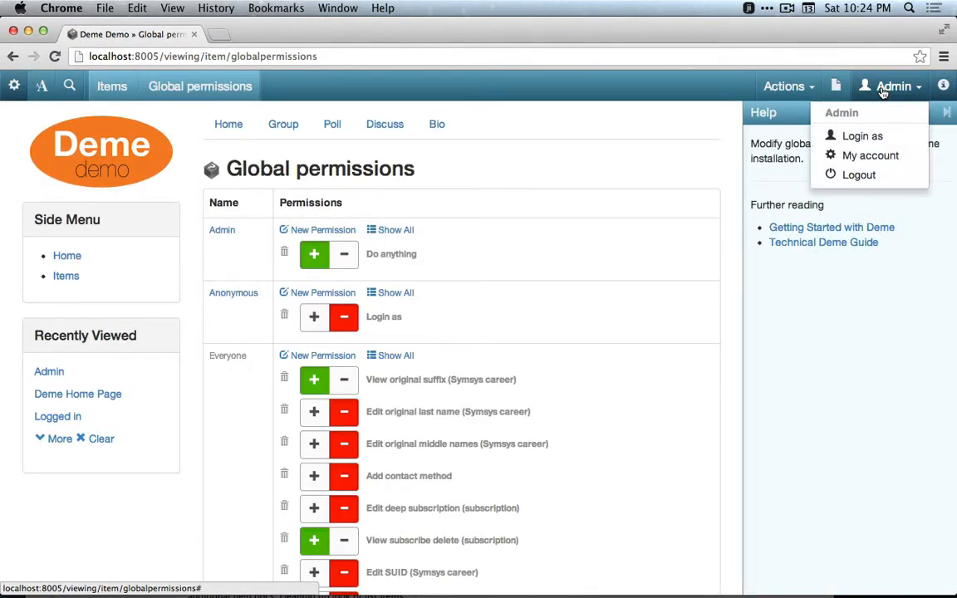
pyautogui.click(864, 174)
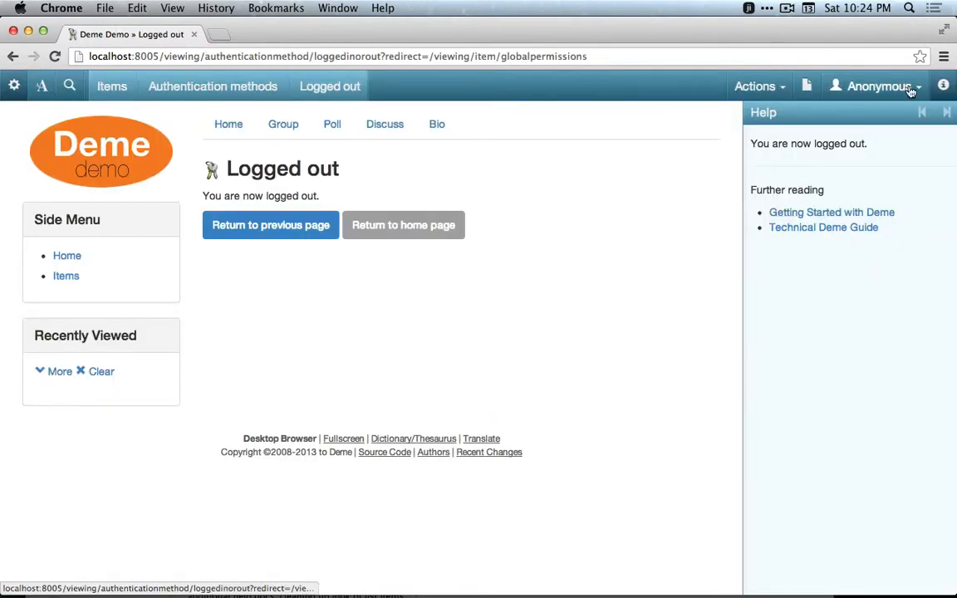
pyautogui.click(899, 87)
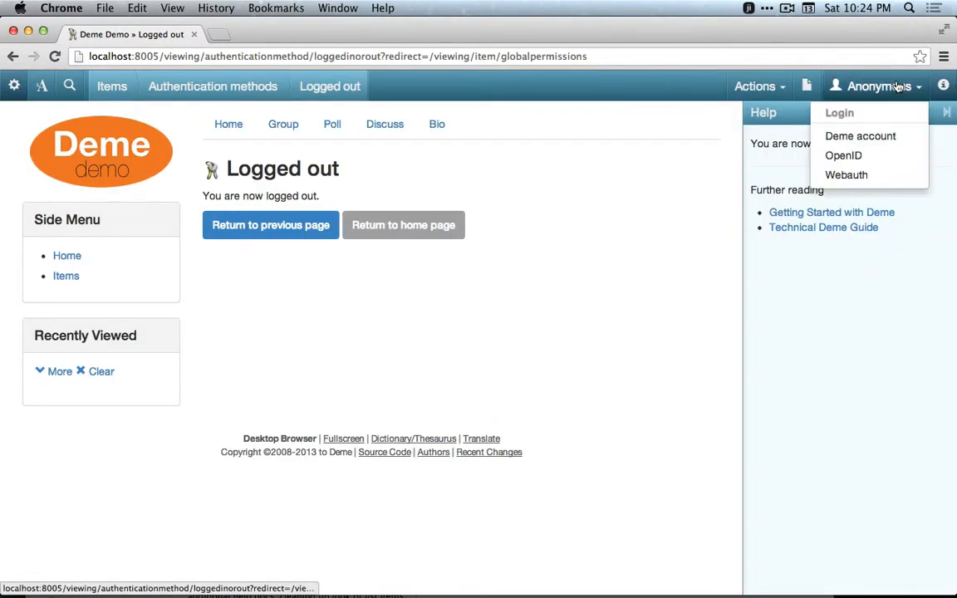
pyautogui.click(855, 136)
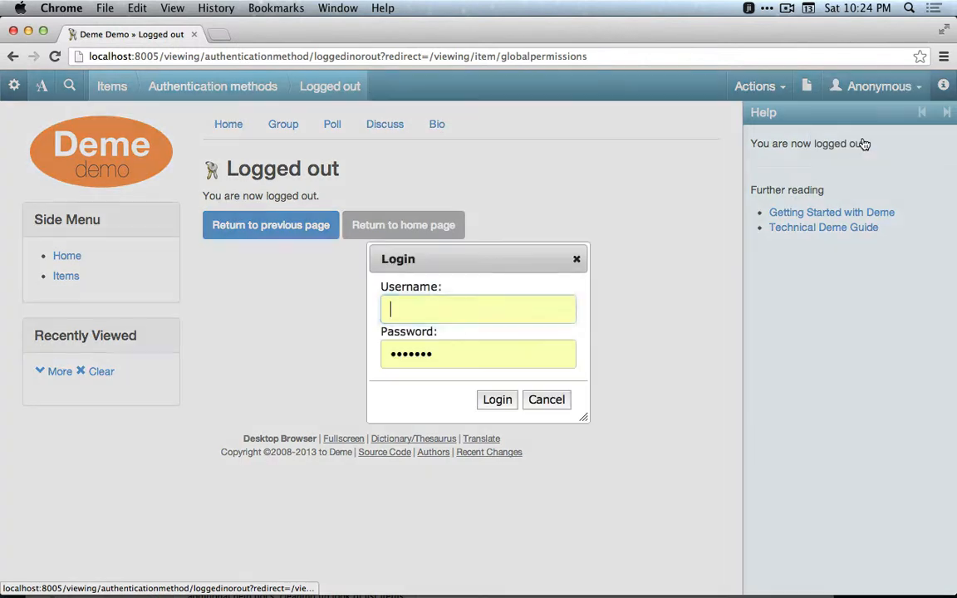
pyautogui.click(517, 313)
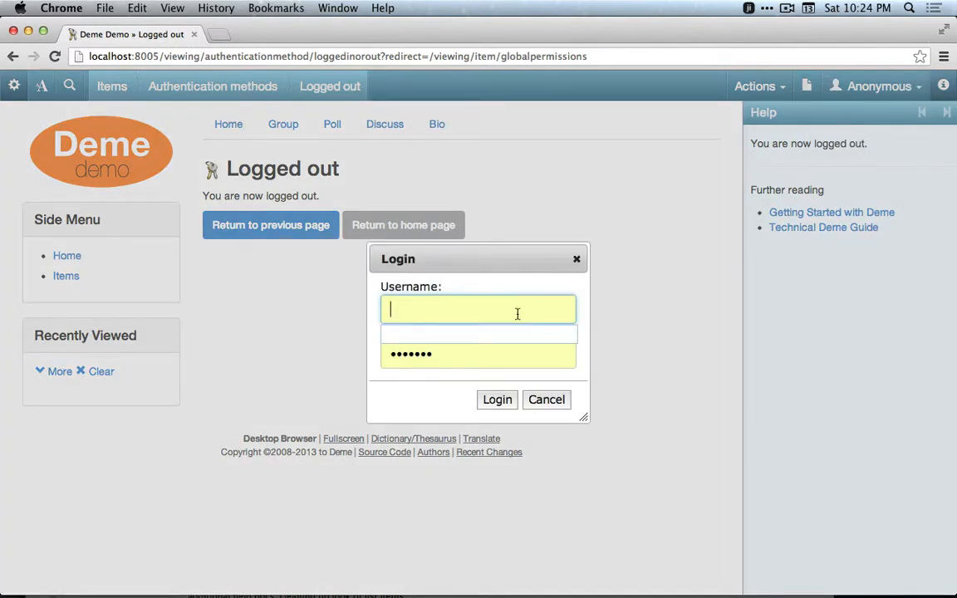
pyautogui.write('plato')
pyautogui.press('Tab')
pyautogui.write('*****')
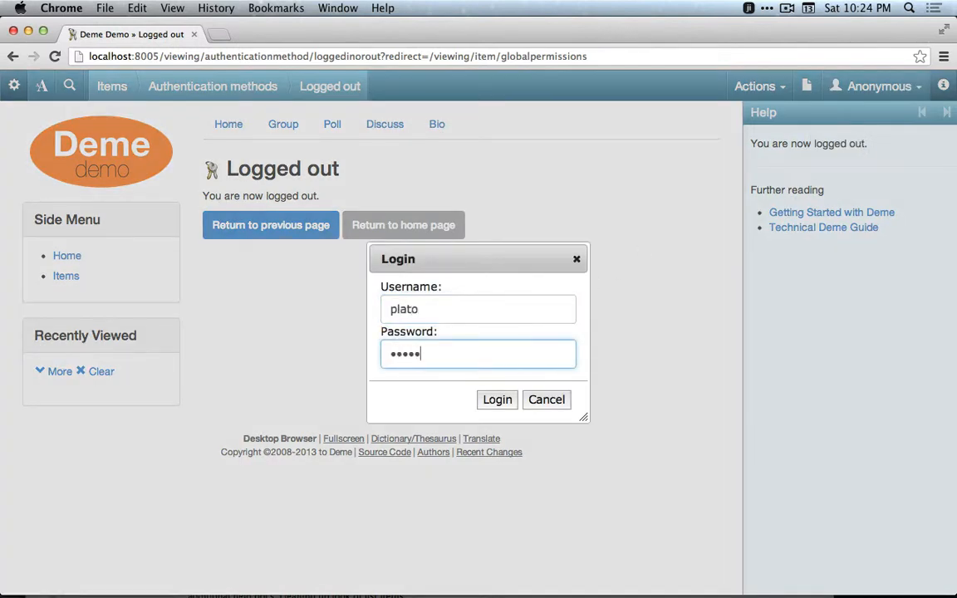
pyautogui.click(501, 400)
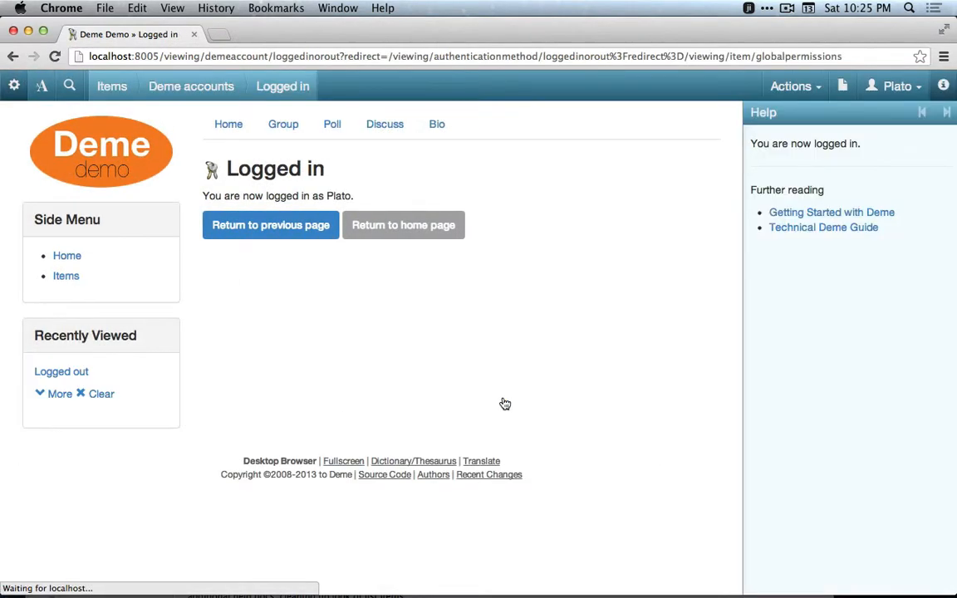